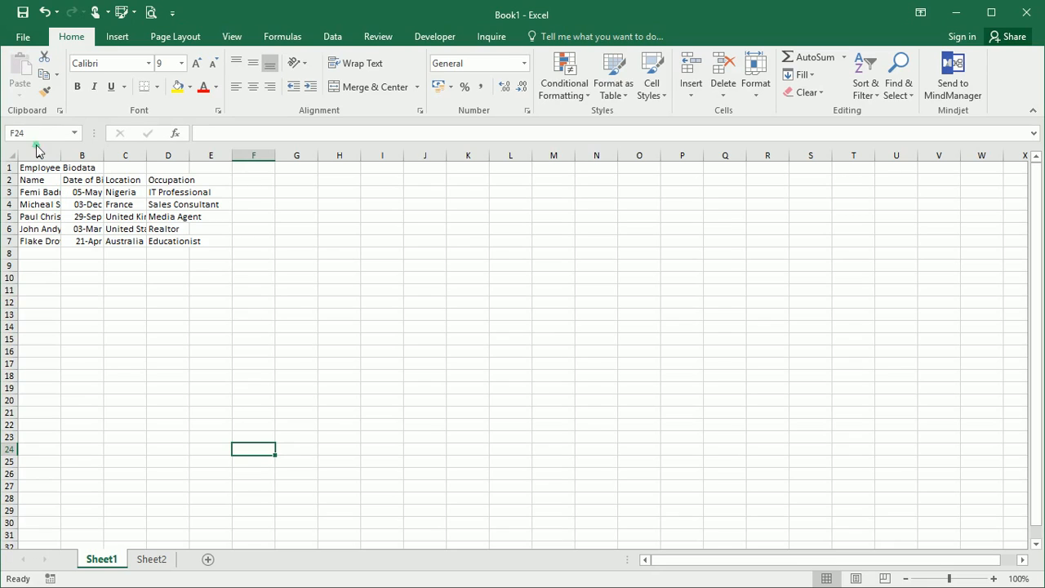
# Step: Select the non-adjacent cells A1, B2, C4, D4, D7 and B6 and try to copy them together
pyautogui.click(31, 172)
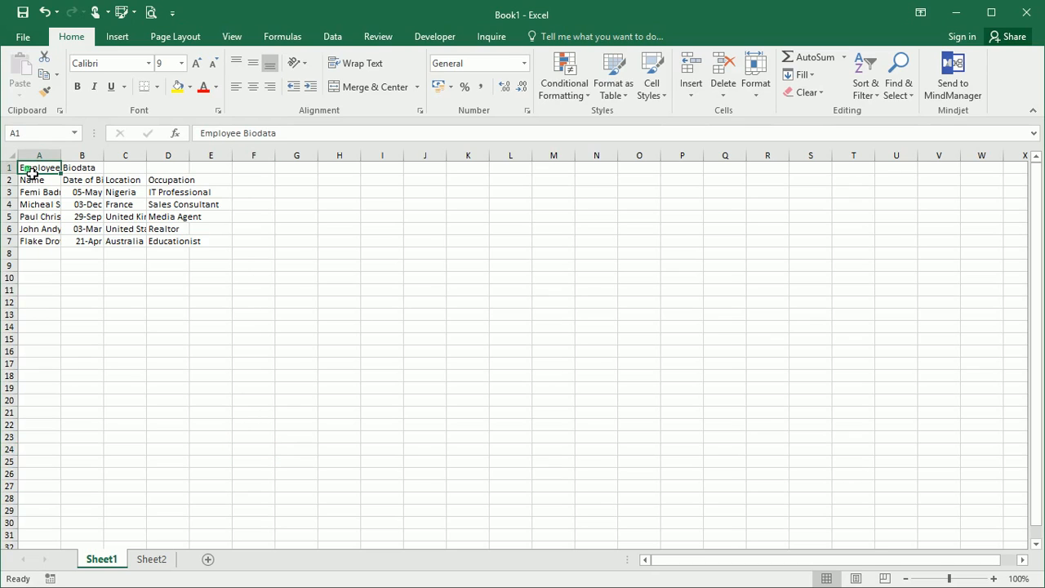
pyautogui.keyDown('ctrl'); pyautogui.click(39, 244); pyautogui.keyUp('ctrl')
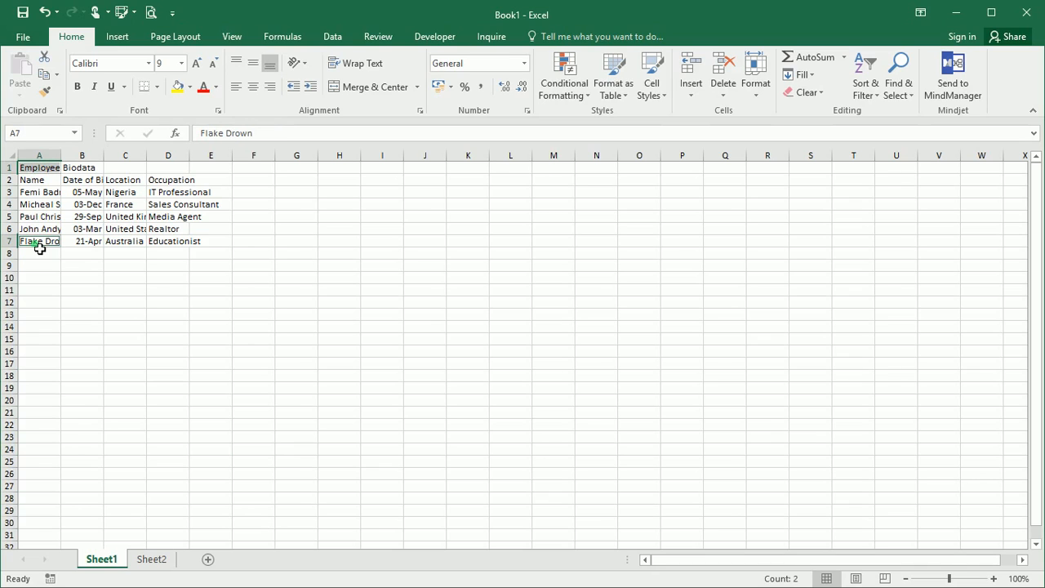
pyautogui.click(48, 169)
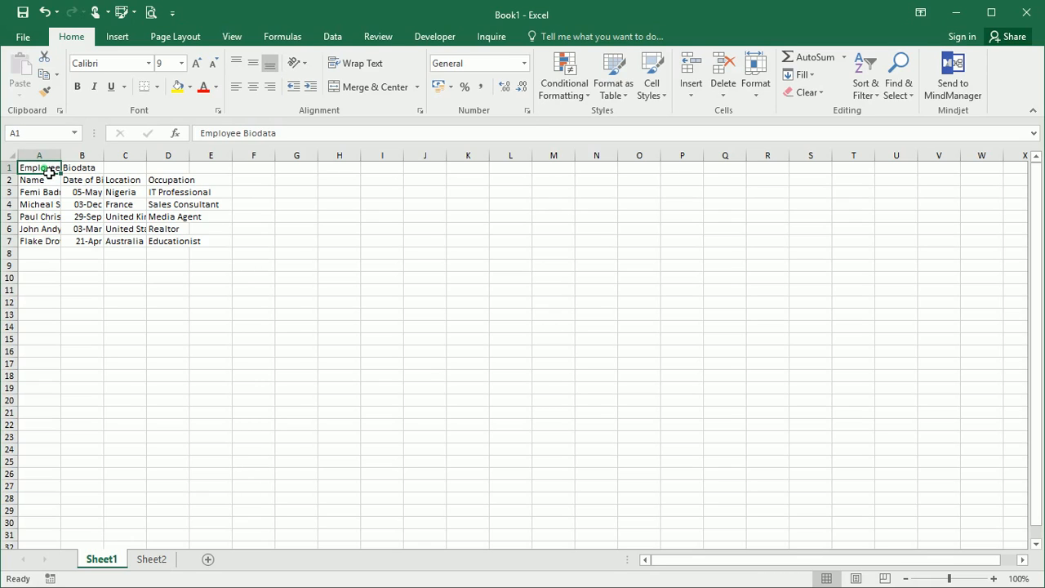
pyautogui.keyDown('ctrl'); pyautogui.click(73, 181); pyautogui.keyUp('ctrl')
pyautogui.keyDown('ctrl'); pyautogui.click(120, 204); pyautogui.keyUp('ctrl')
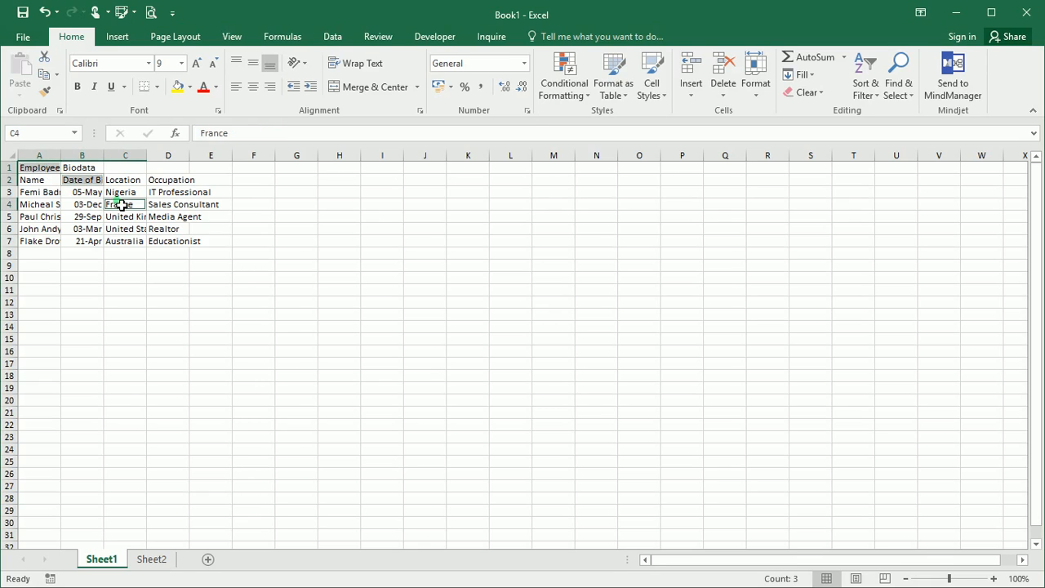
pyautogui.keyDown('ctrl'); pyautogui.click(188, 206); pyautogui.keyUp('ctrl')
pyautogui.keyDown('ctrl'); pyautogui.click(177, 240); pyautogui.keyUp('ctrl')
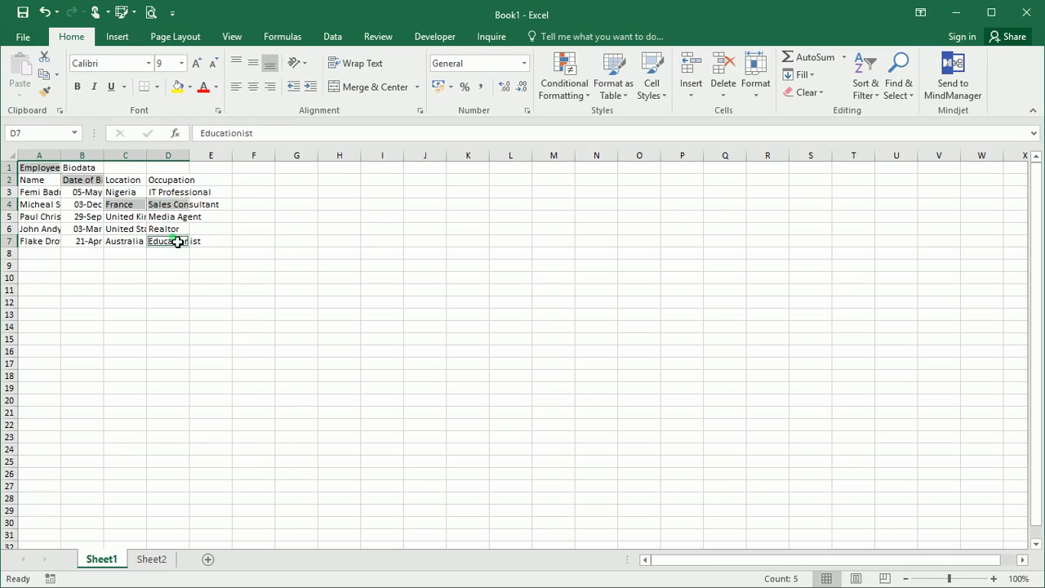
pyautogui.keyDown('ctrl'); pyautogui.click(96, 232); pyautogui.keyUp('ctrl')
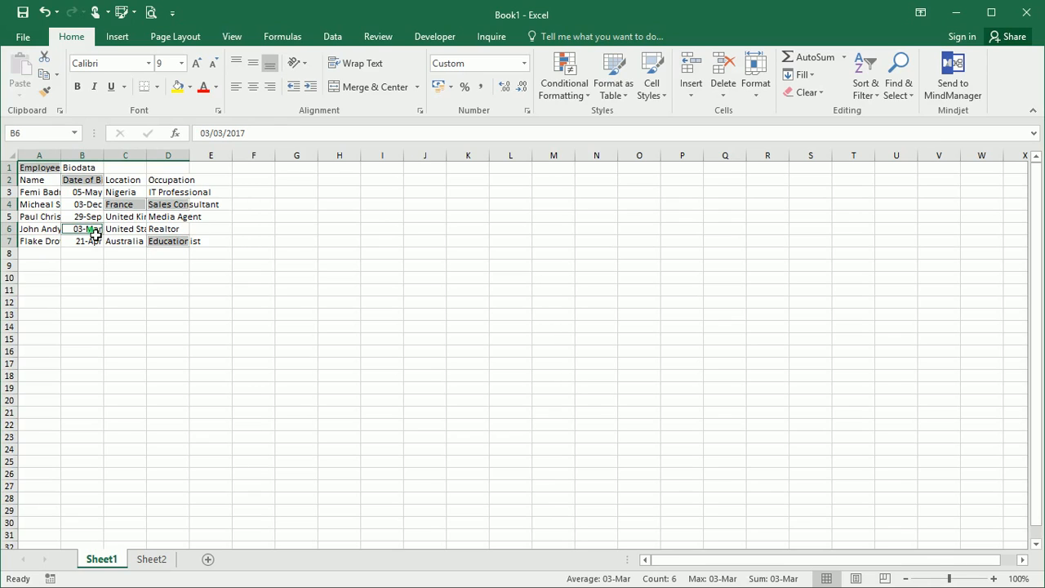
pyautogui.hotkey('ctrl', 'c')
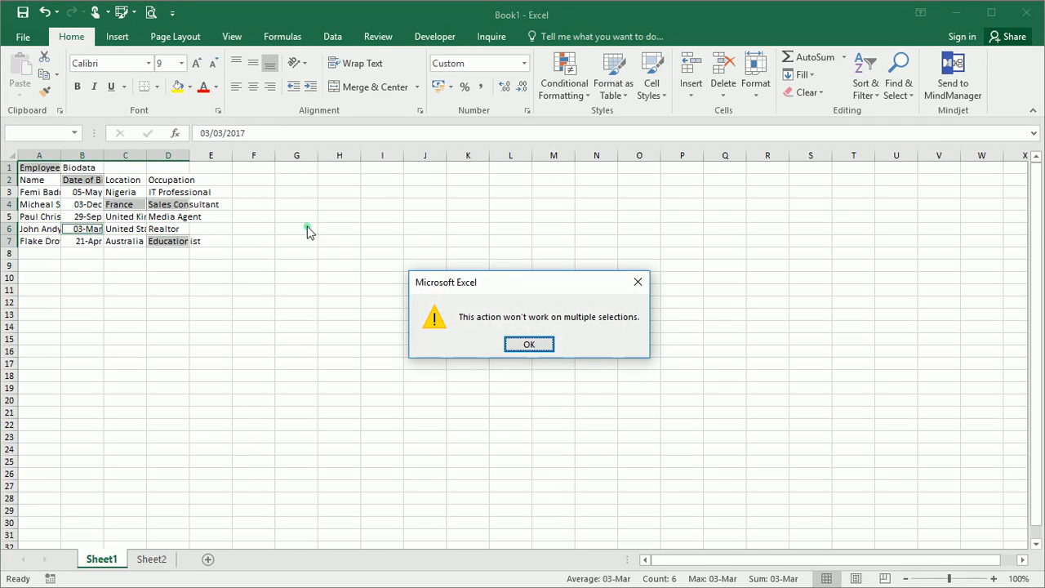
pyautogui.click(529, 344)
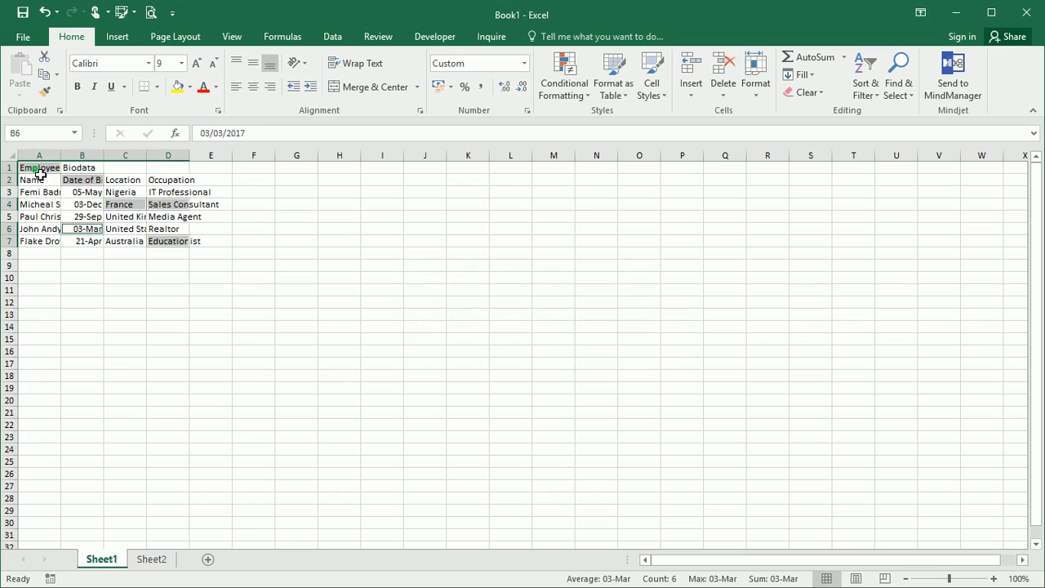
# Step: Add B3, B4 and B5 to the multiple selection and set the selected cells' font size to 11
pyautogui.keyDown('ctrl'); pyautogui.click(82, 192); pyautogui.keyUp('ctrl')
pyautogui.keyDown('ctrl'); pyautogui.click(82, 205); pyautogui.keyUp('ctrl')
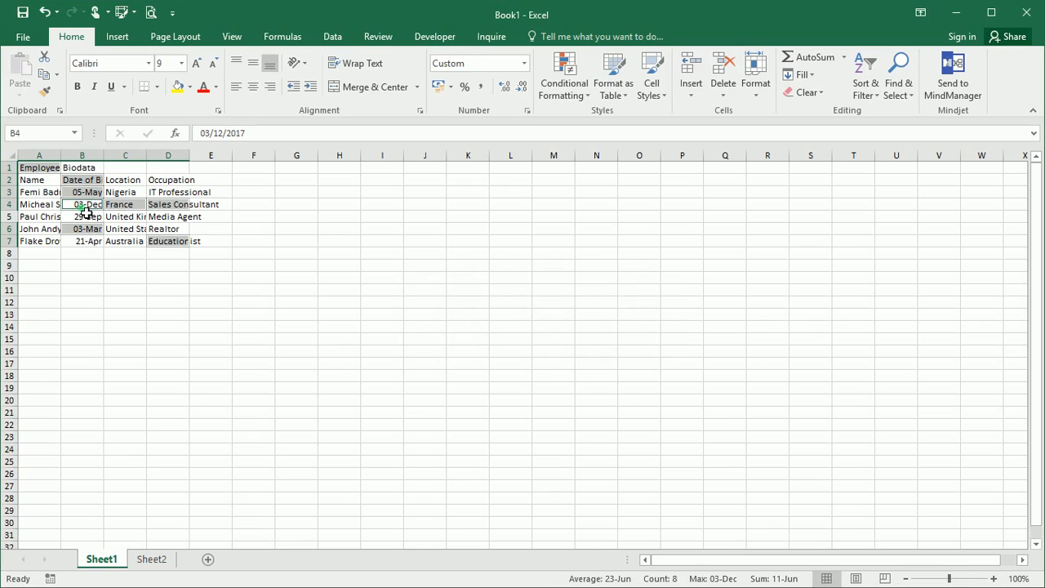
pyautogui.keyDown('ctrl'); pyautogui.click(84, 217); pyautogui.keyUp('ctrl')
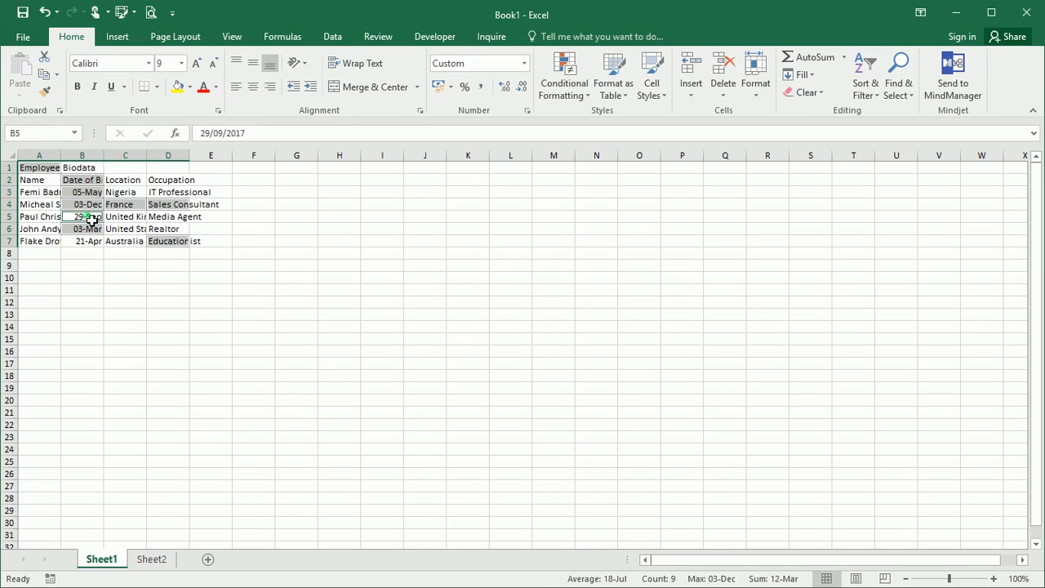
pyautogui.click(181, 63)
pyautogui.click(164, 127)
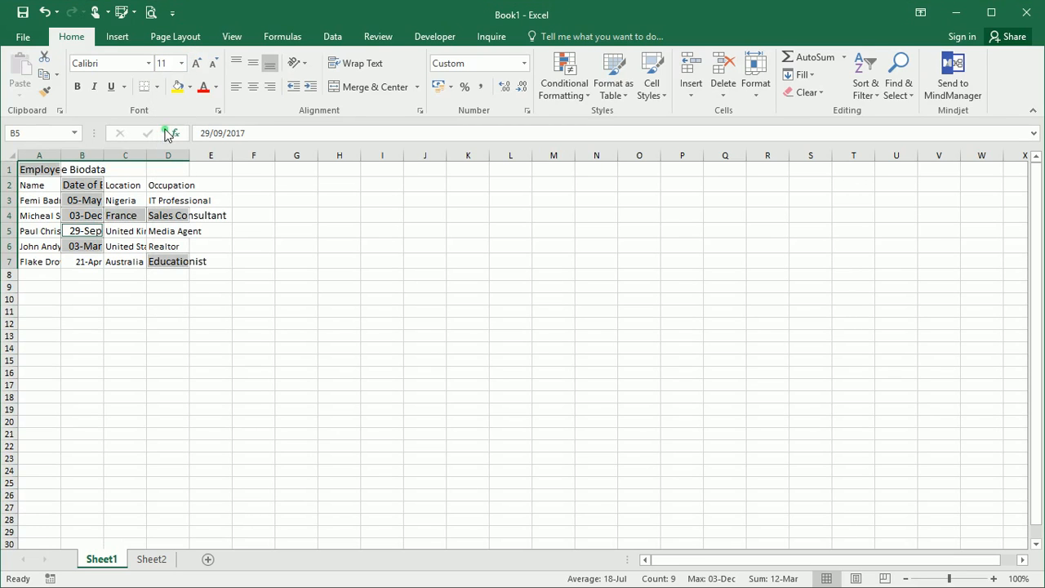
# Step: Deselect the cells and undo the last font size change
pyautogui.click(88, 217)
pyautogui.click(54, 219)
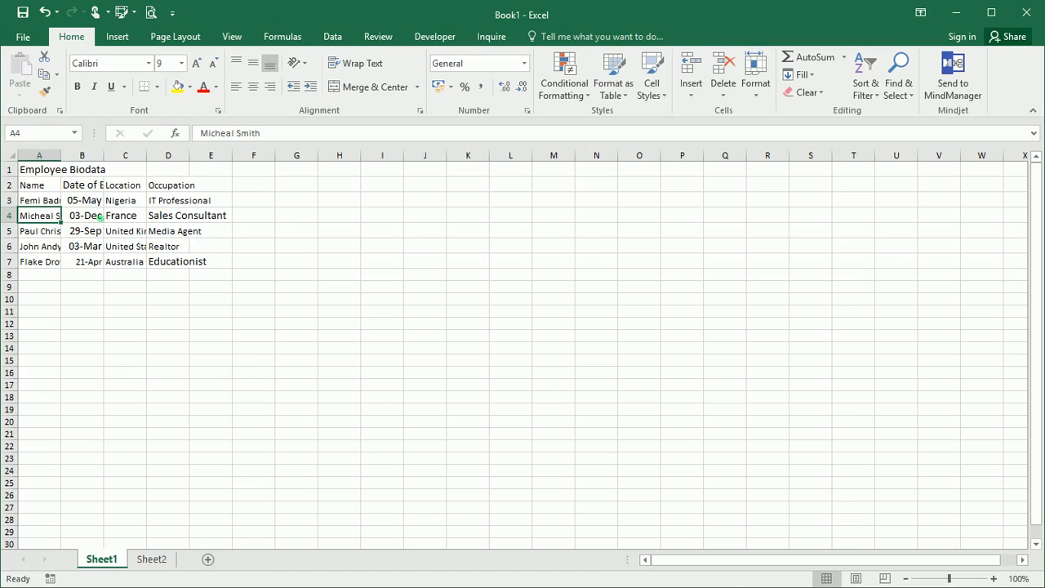
pyautogui.hotkey('ctrl', 'z')
pyautogui.click(154, 283)
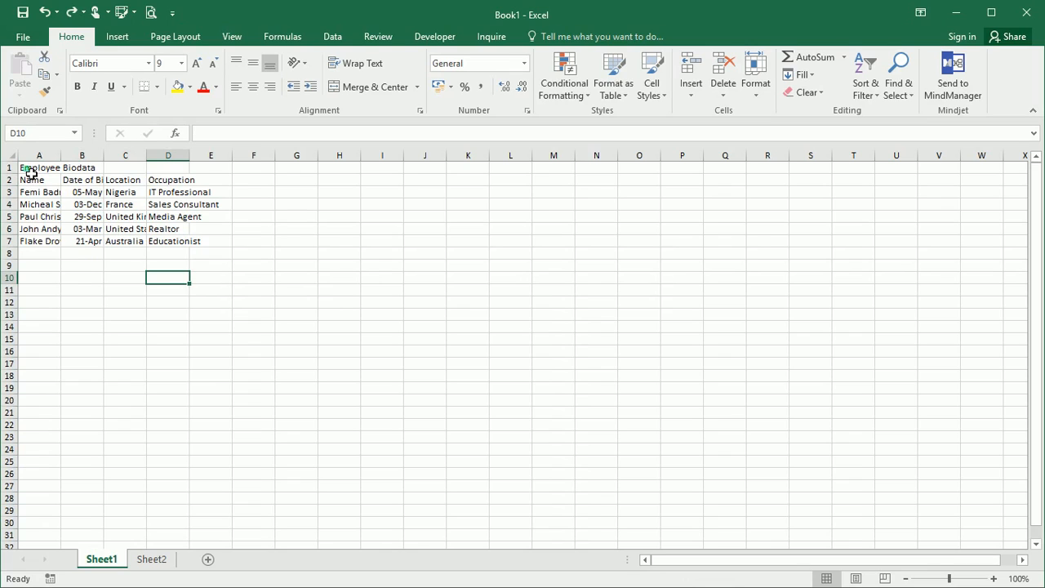
# Step: Select the employee data range A1:E7 and try to submit an empty range name
pyautogui.click(35, 170)
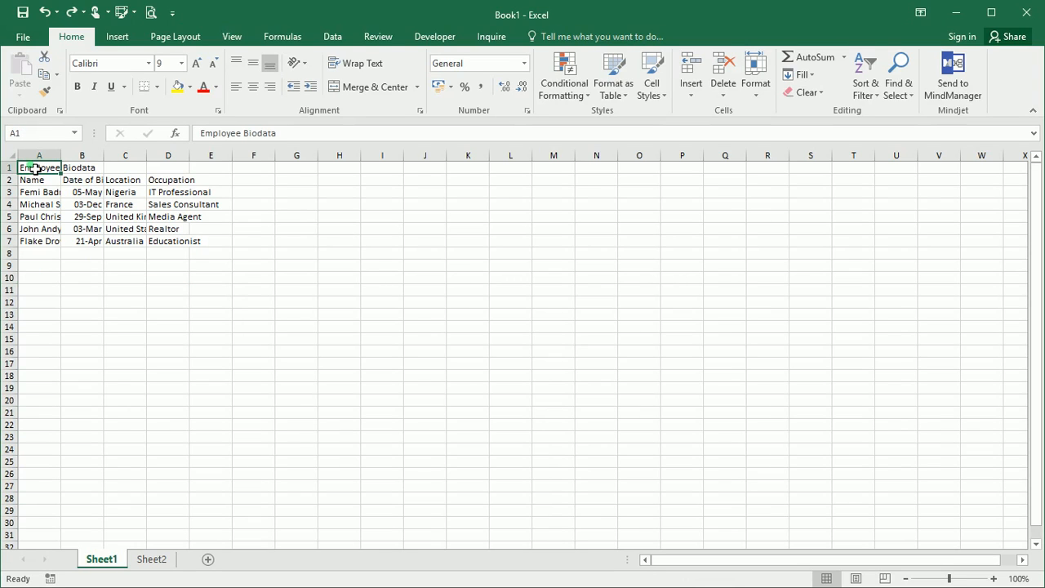
pyautogui.keyDown('shift'); pyautogui.click(199, 245); pyautogui.keyUp('shift')
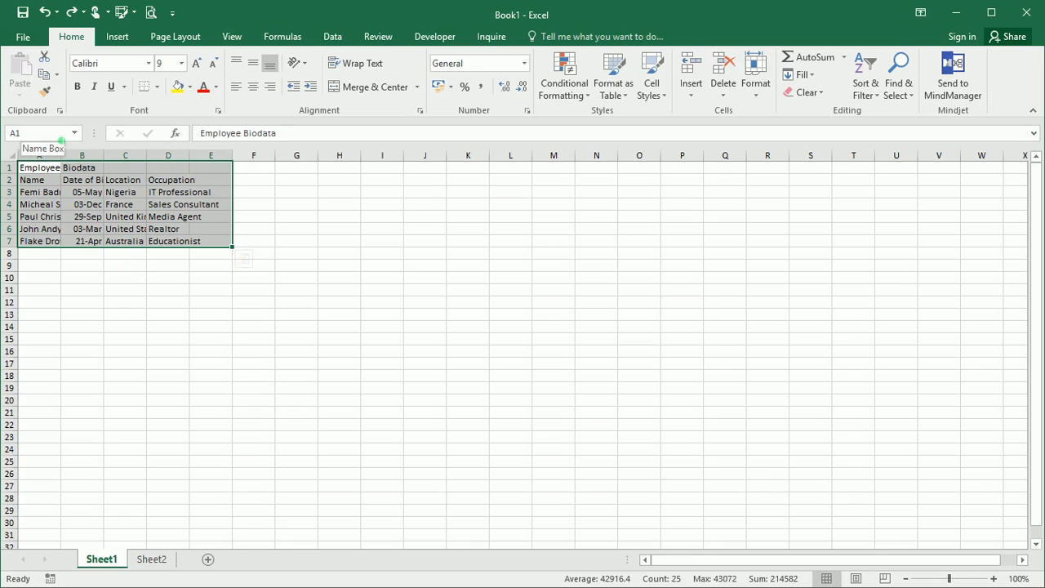
pyautogui.click(62, 137)
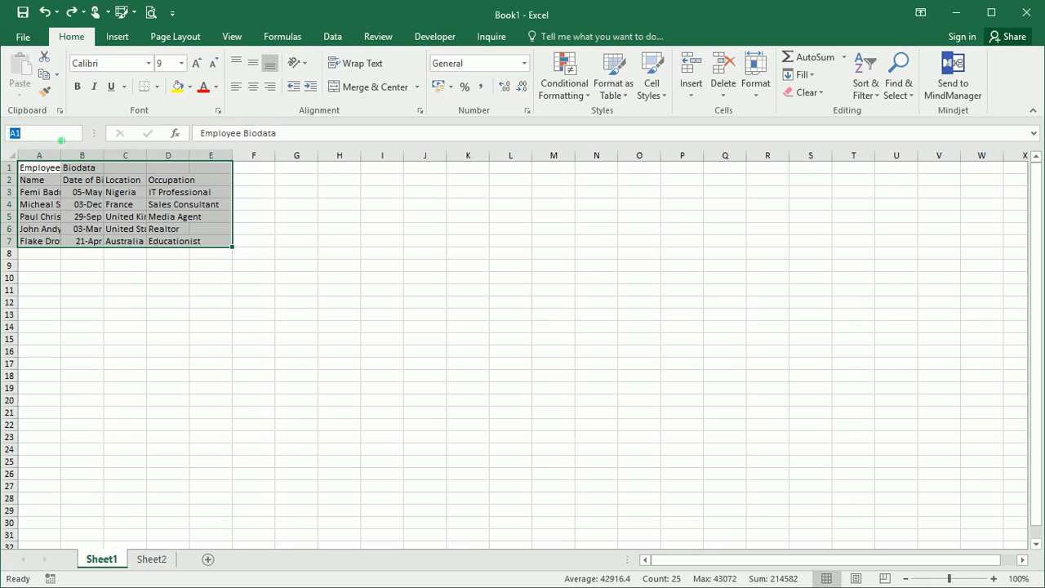
pyautogui.press('BackSpace')
pyautogui.press('Return')
pyautogui.click(144, 327)
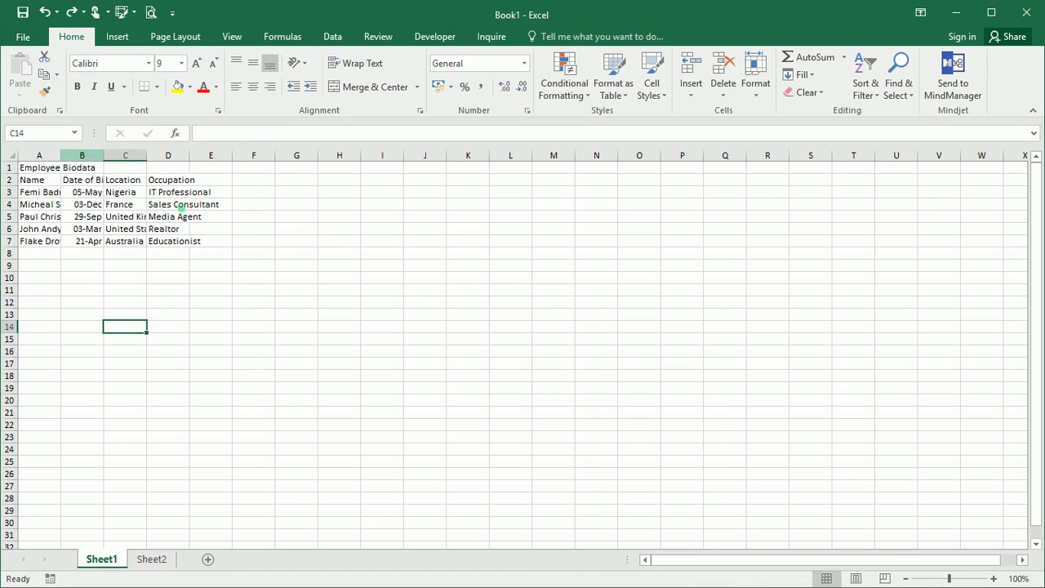
# Step: Enter the sample text iueiehhiv in H3 and jsjvkjssjv in H4
pyautogui.click(315, 215)
pyautogui.click(327, 197)
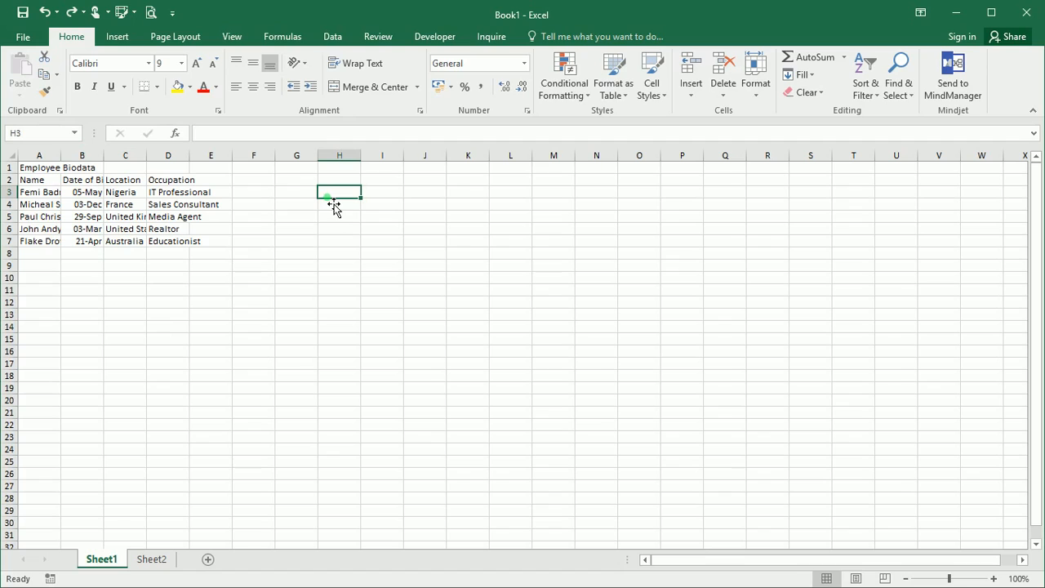
pyautogui.write('iueiehhiv')
pyautogui.press('Return')
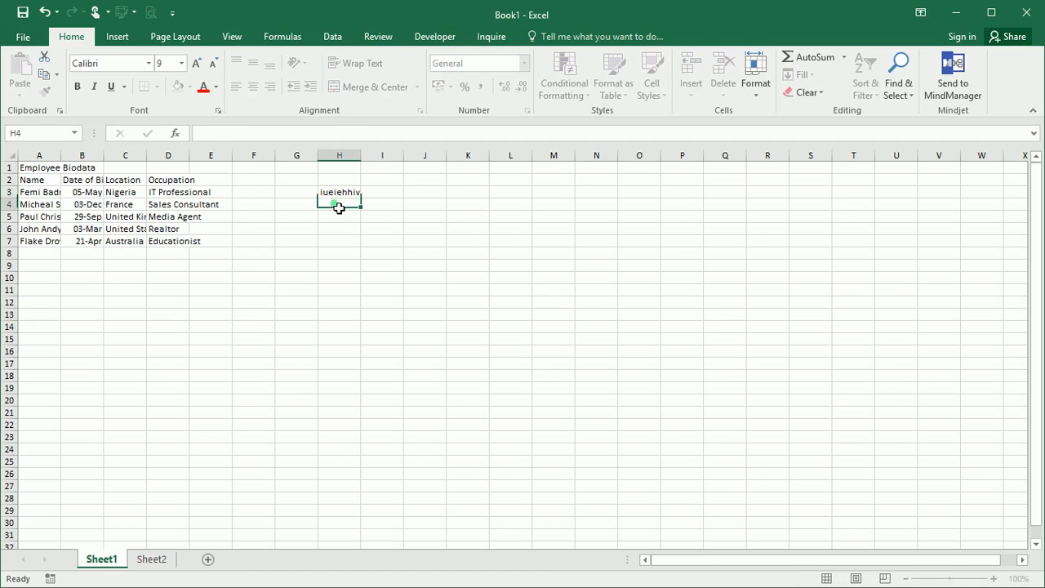
pyautogui.write('jsjvkjssjv')
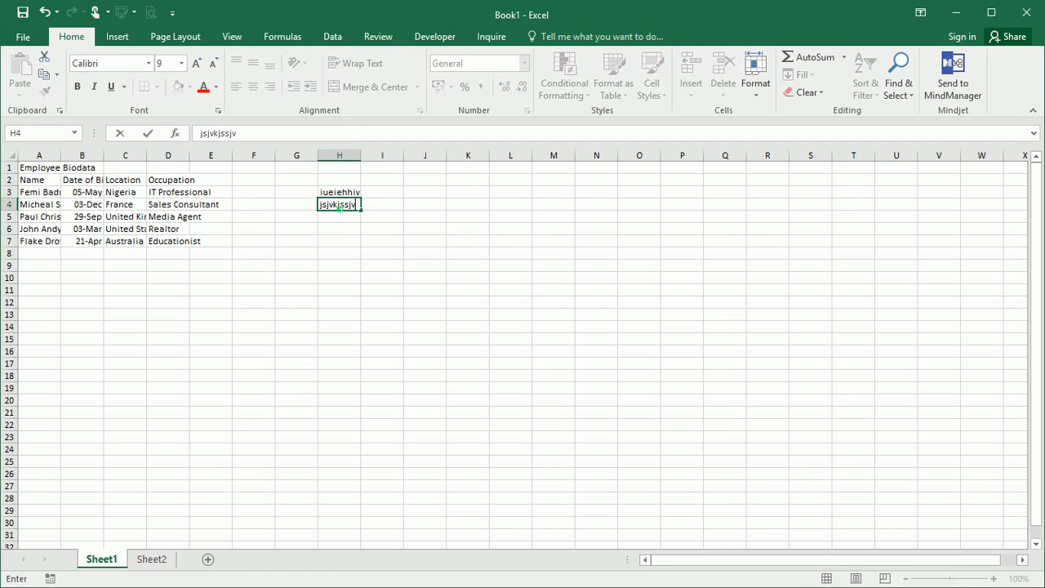
pyautogui.press('Return')
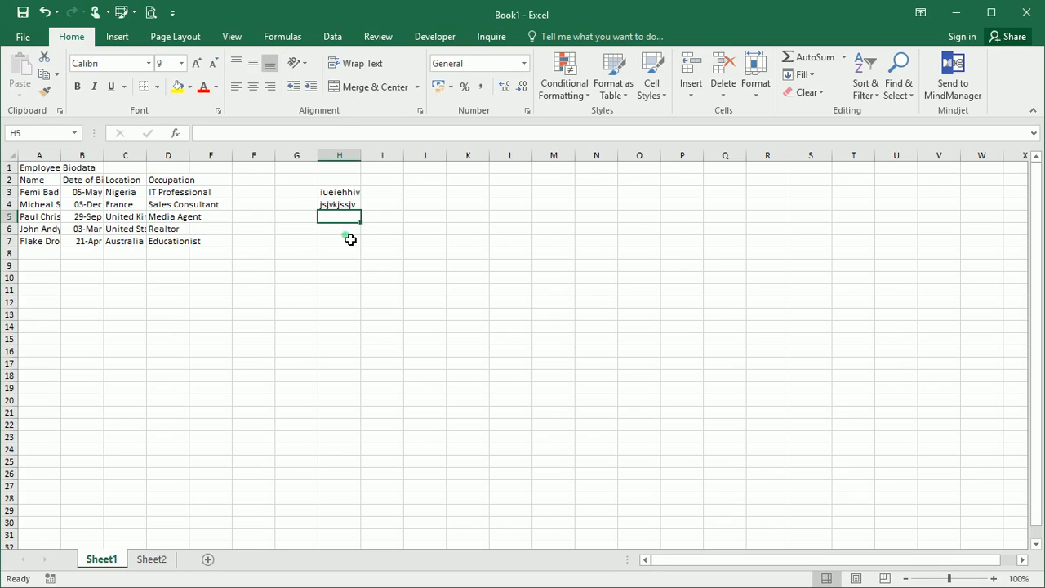
# Step: With H3:I5 selected, jump to the workbook's existing named range covering A2:K9
pyautogui.moveTo(327, 196); pyautogui.dragTo(379, 227)
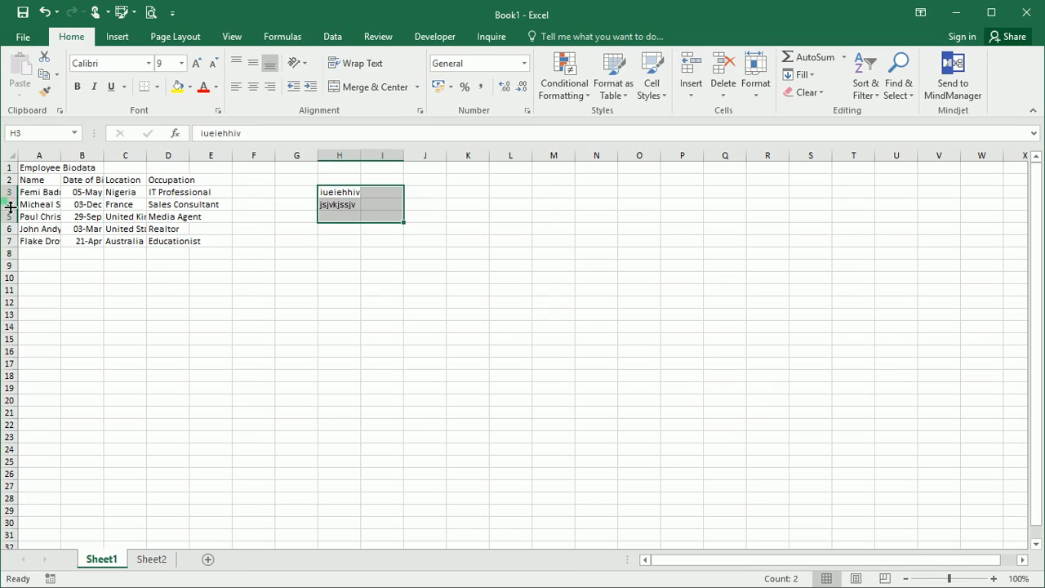
pyautogui.click(74, 133)
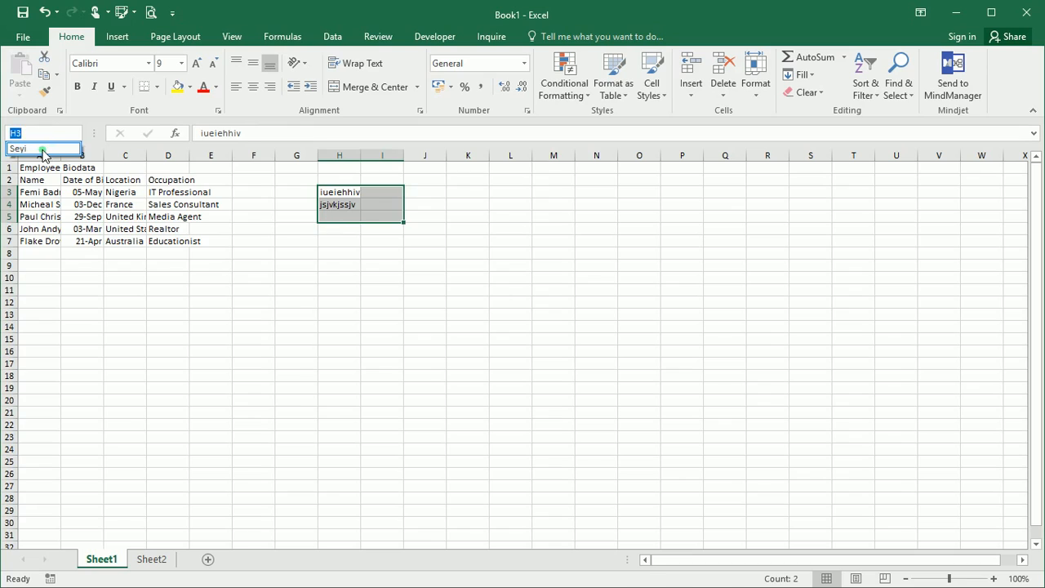
pyautogui.click(41, 145)
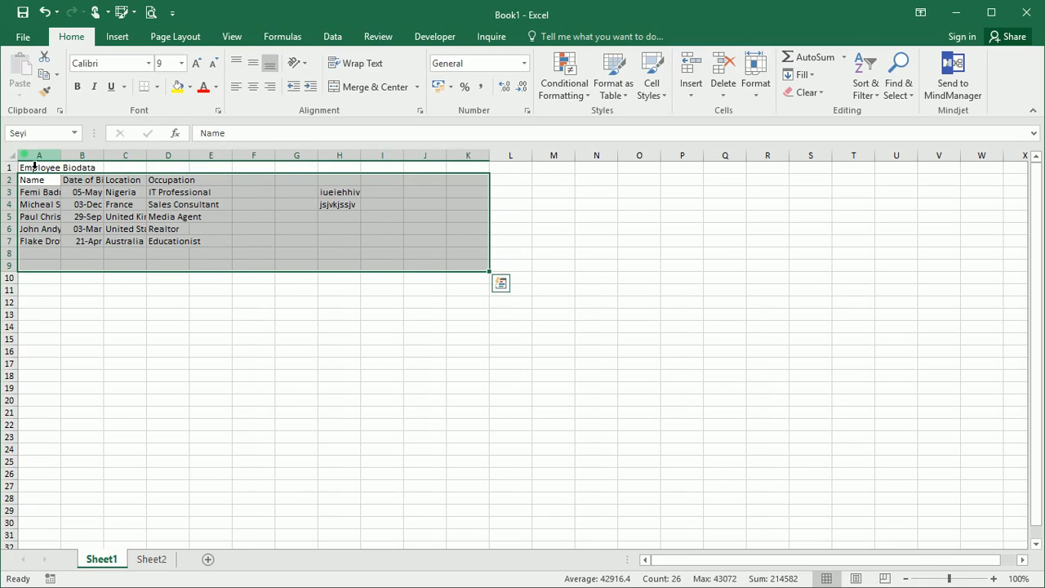
pyautogui.click(209, 259)
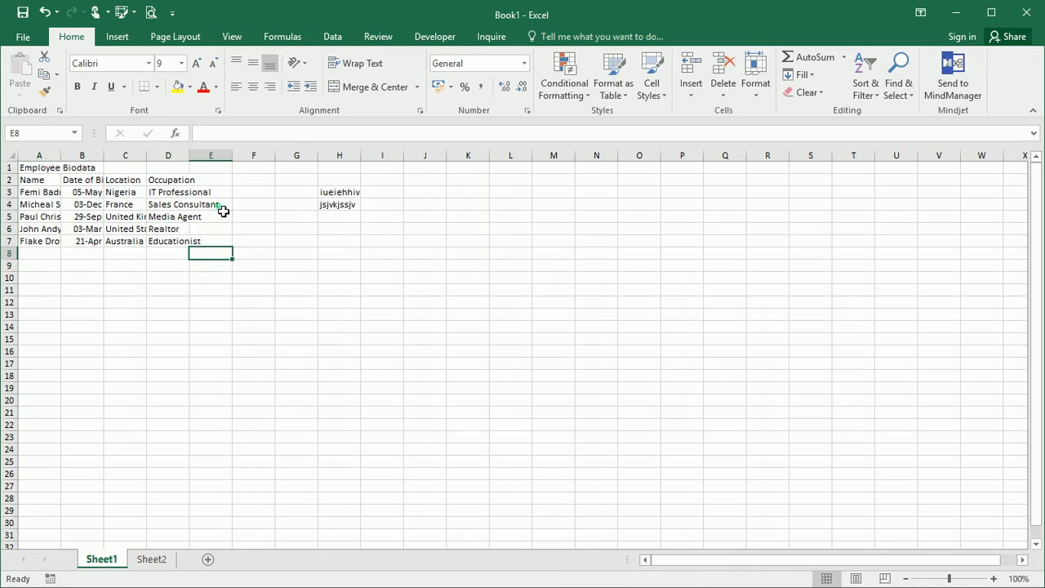
# Step: Select the employee data range A1:E7 and try to assign it the range name already defined in the workbook
pyautogui.click(28, 171)
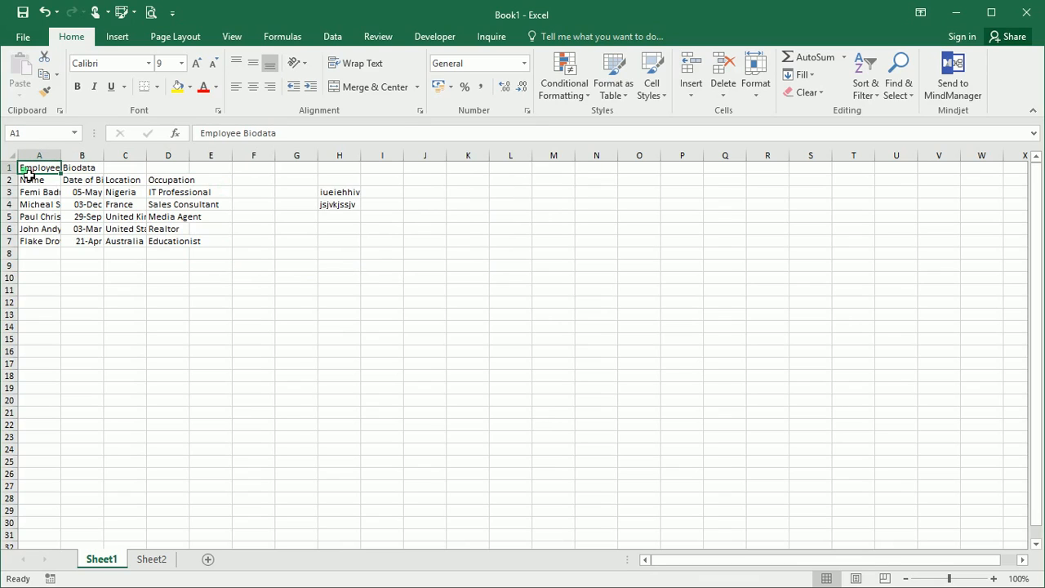
pyautogui.hotkey('ctrl', 'a')
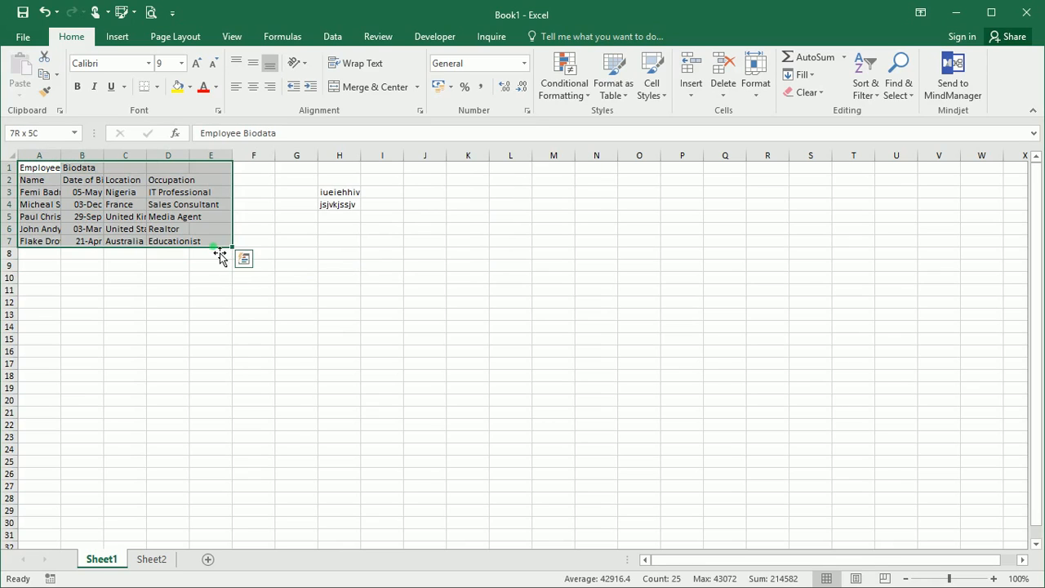
pyautogui.click(57, 136)
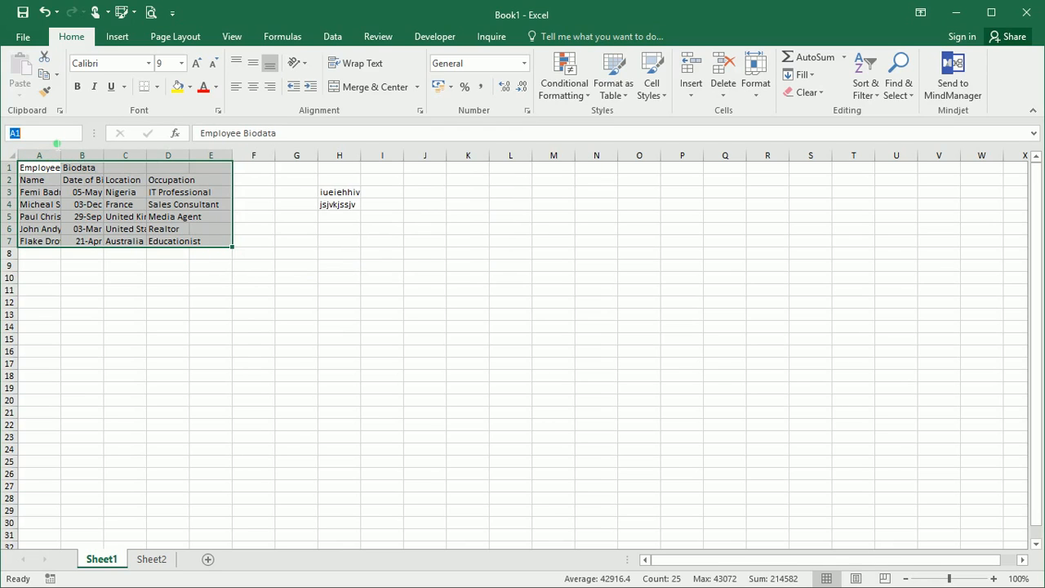
pyautogui.write('seyi')
pyautogui.press('Return')
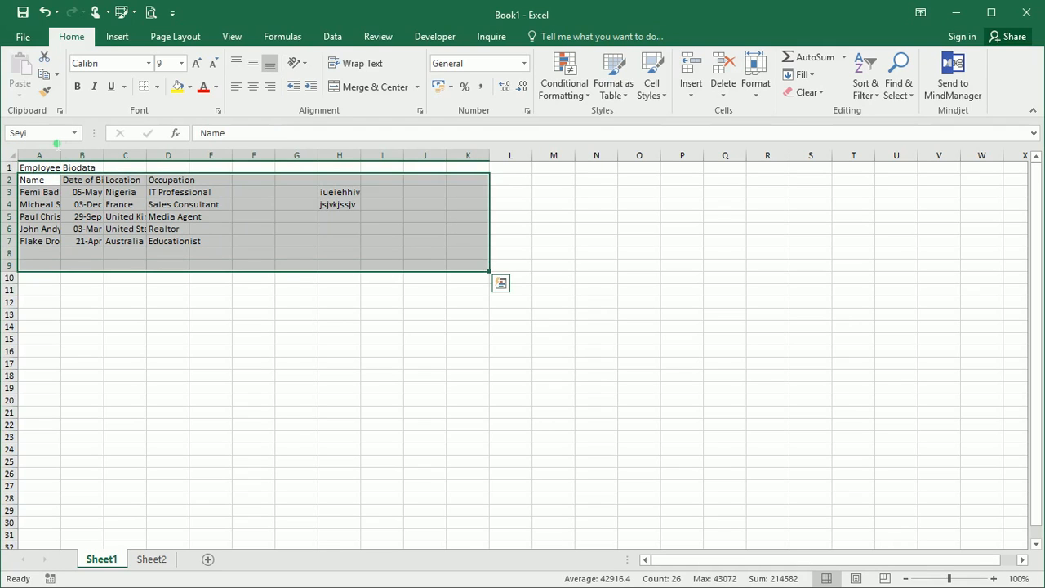
# Step: Move to the blank cell B11 and recall the existing named range from there
pyautogui.doubleClick(72, 351)
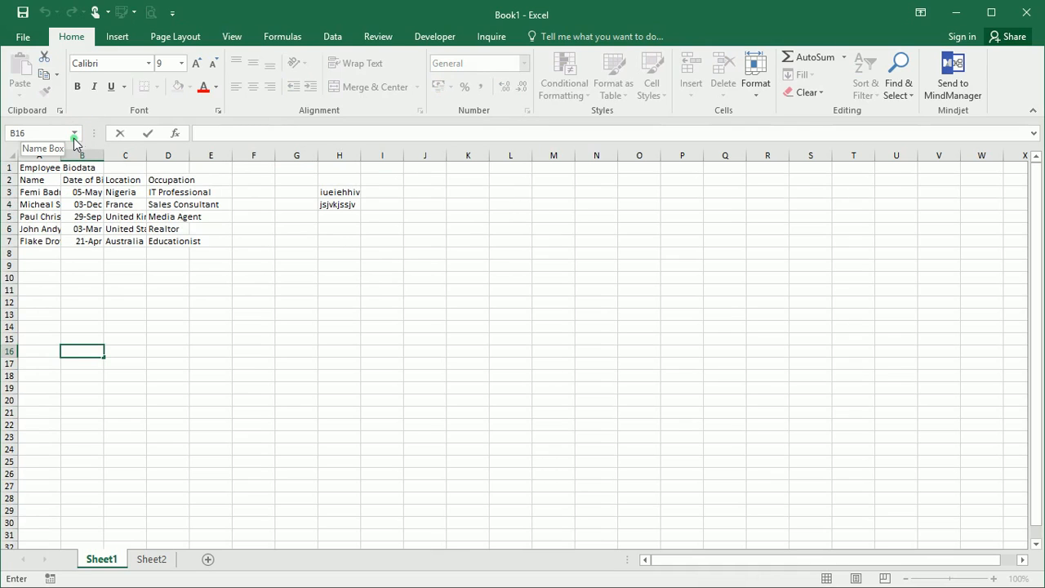
pyautogui.click(78, 291)
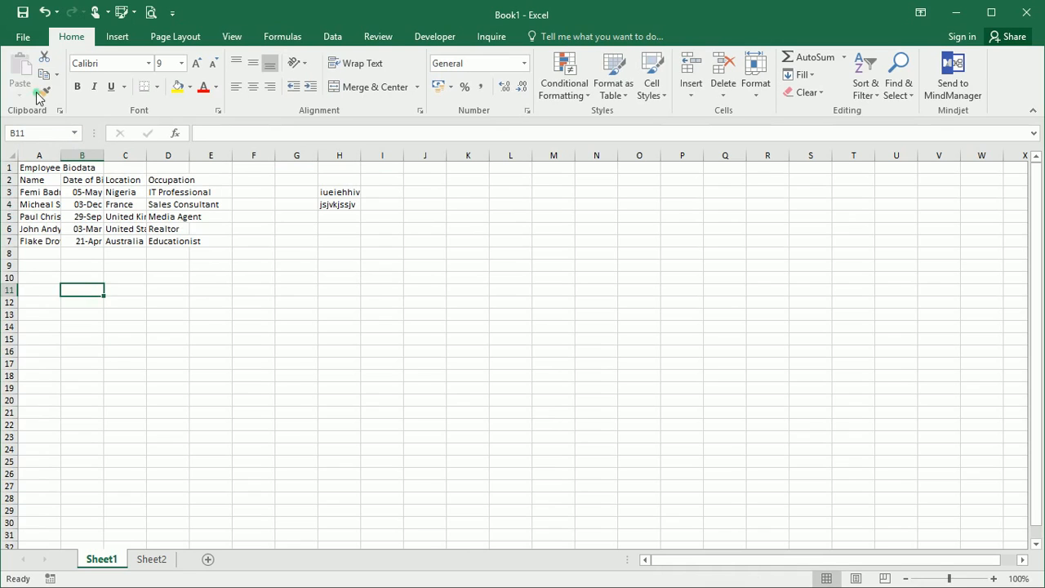
pyautogui.click(75, 132)
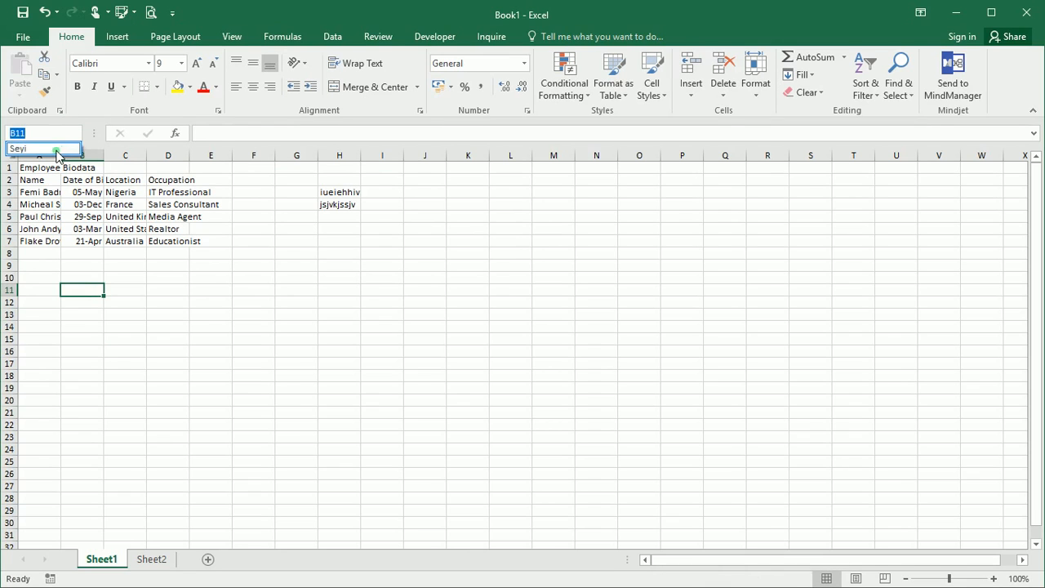
pyautogui.click(57, 150)
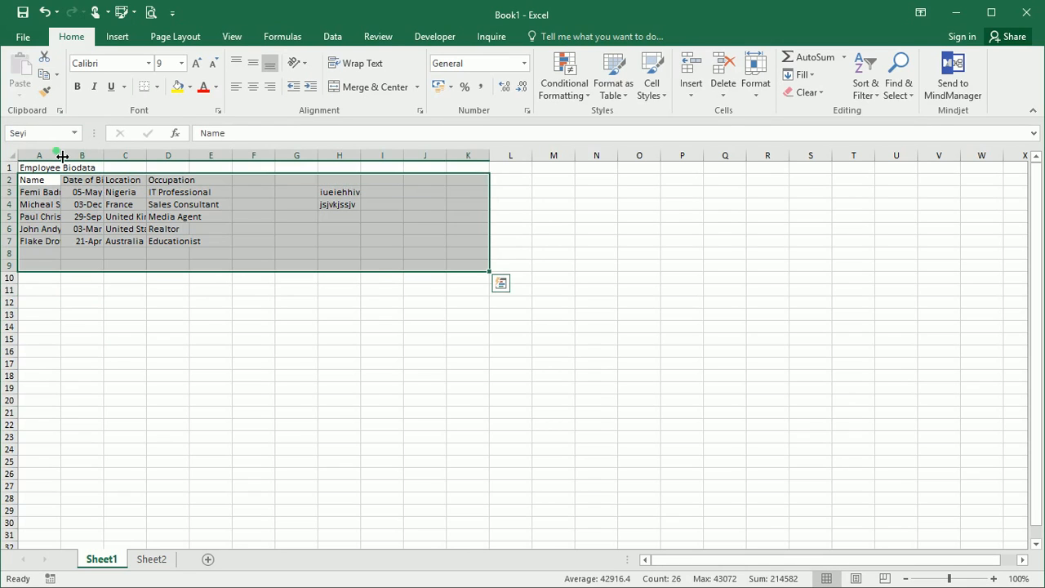
pyautogui.click(341, 295)
pyautogui.click(327, 192)
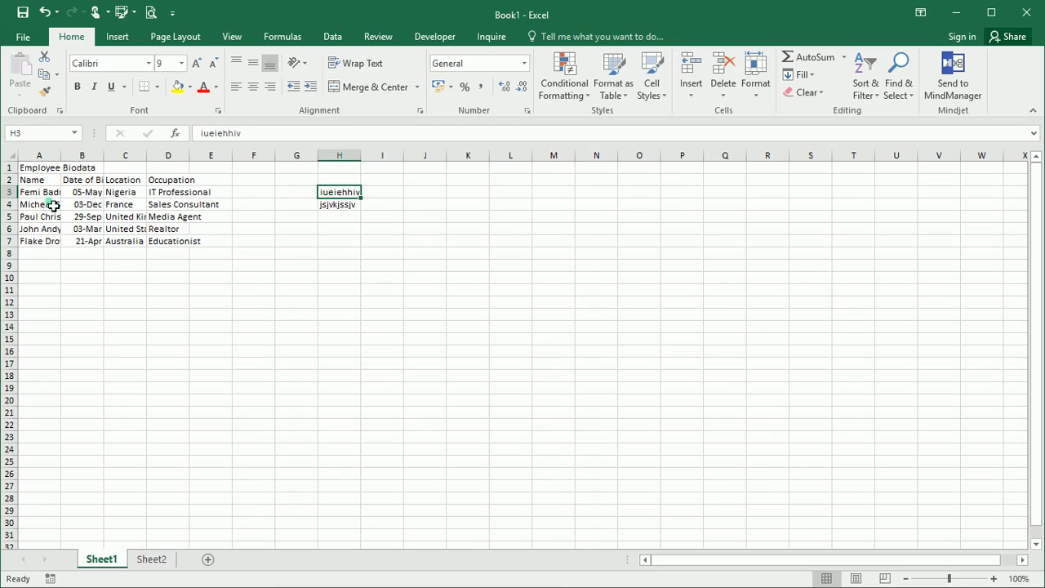
pyautogui.click(35, 168)
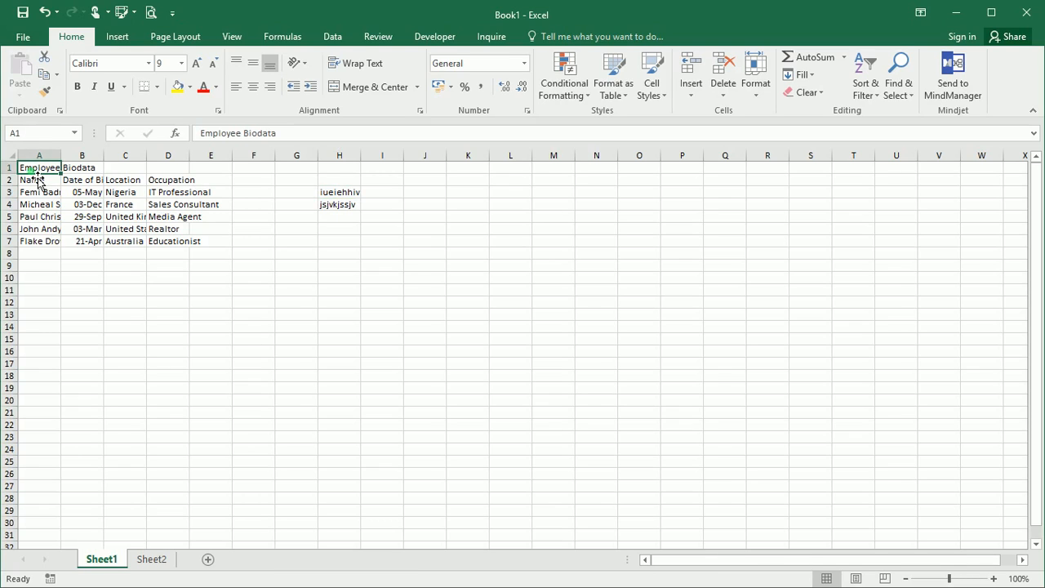
# Step: In extend-selection mode starting at A1, extend the range successively to C5, E7 and J11, ending with A1:L23 selected
pyautogui.press('F8')
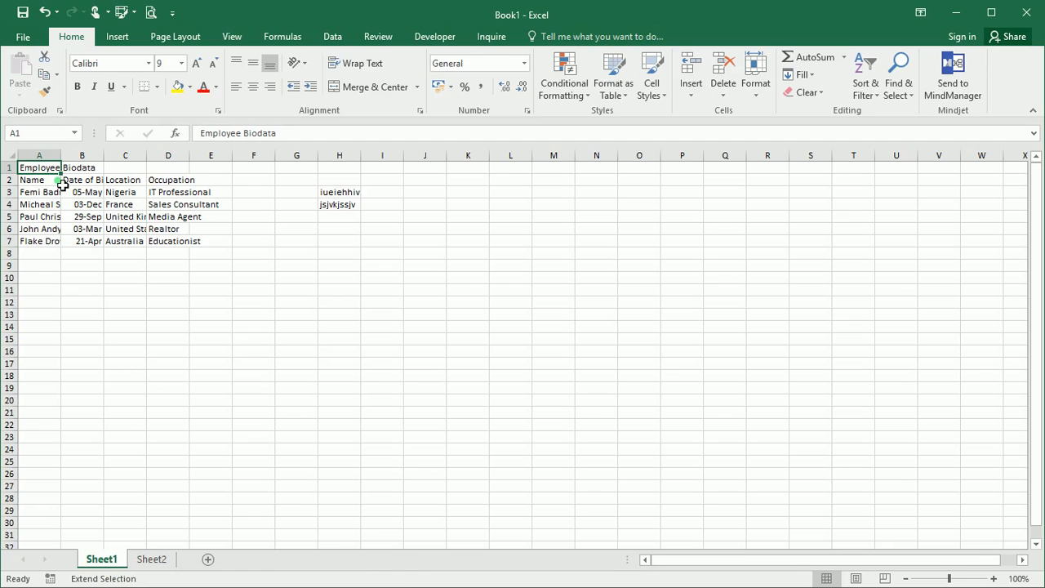
pyautogui.click(124, 219)
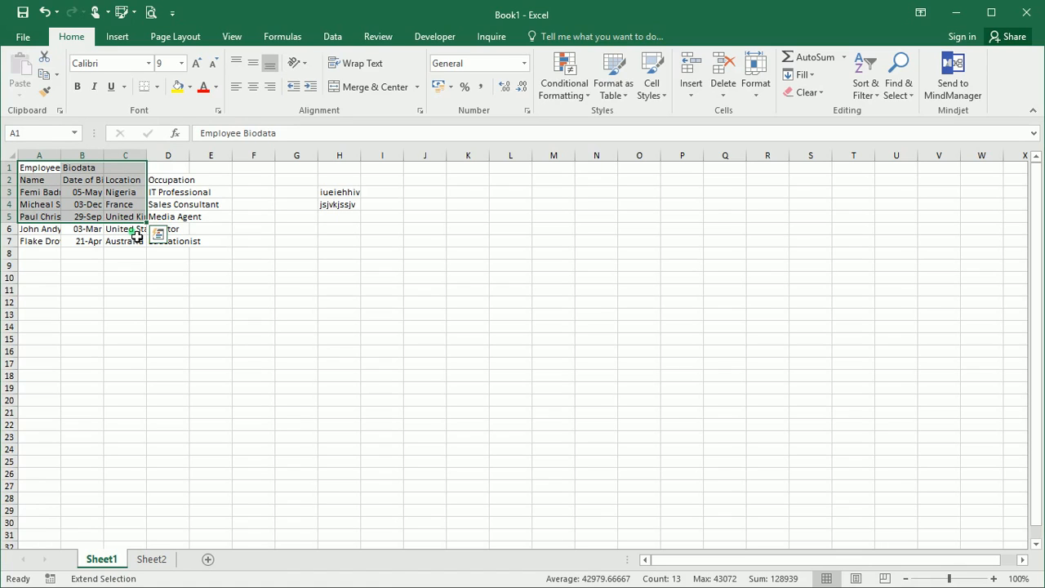
pyautogui.click(212, 245)
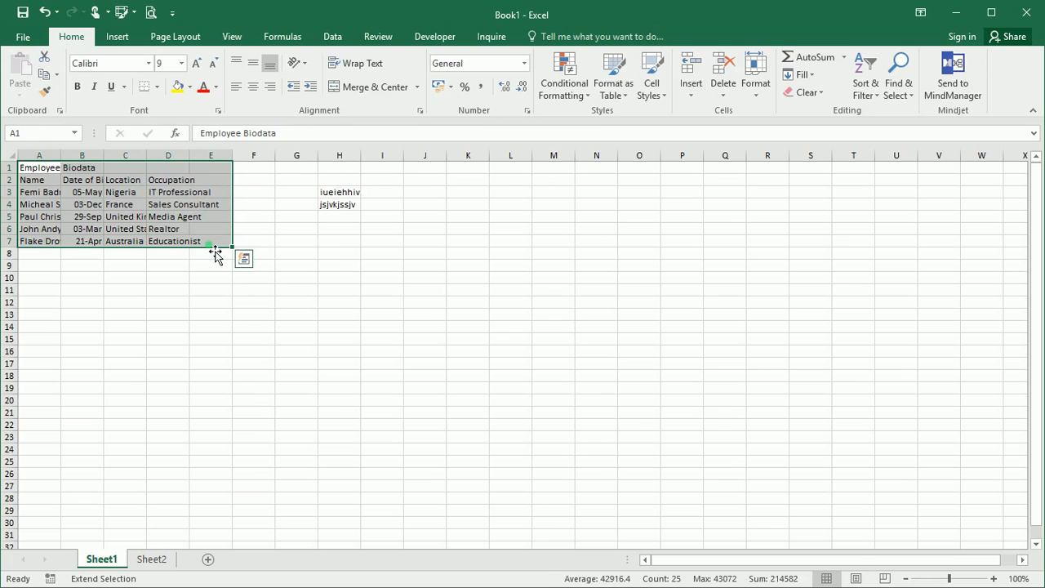
pyautogui.click(448, 295)
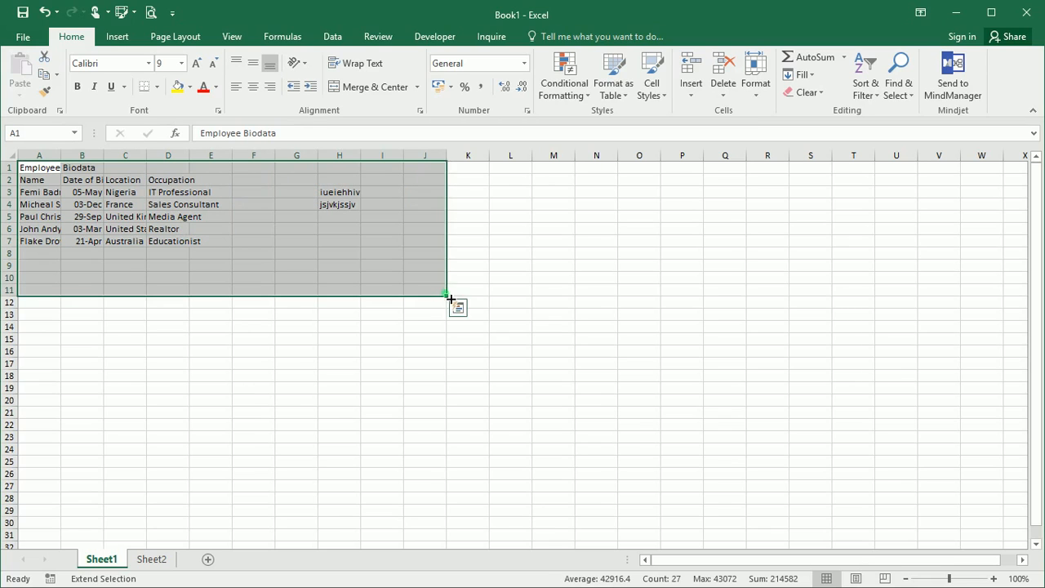
pyautogui.click(560, 401)
pyautogui.click(392, 465)
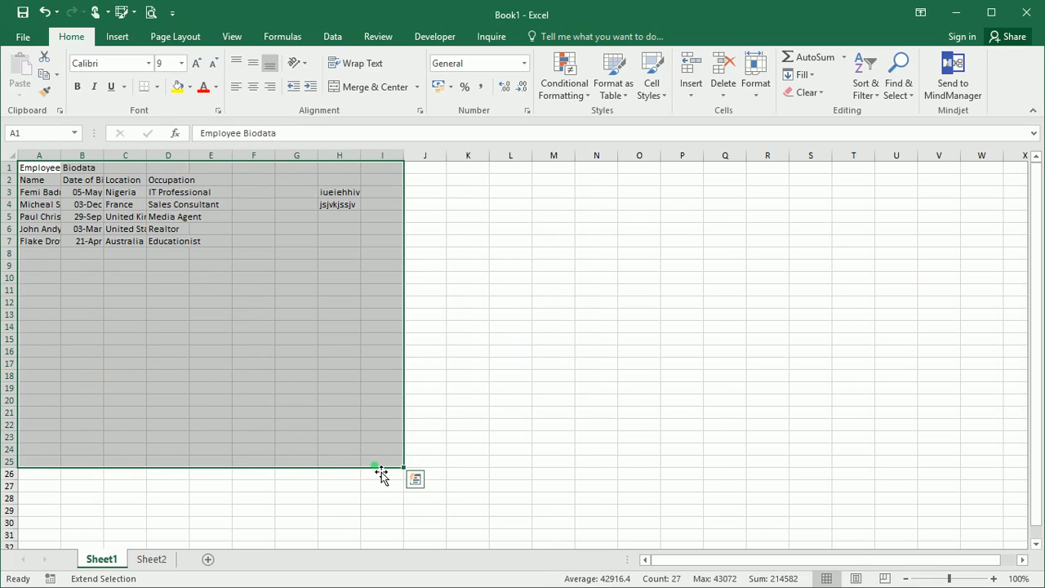
pyautogui.click(271, 484)
pyautogui.click(512, 447)
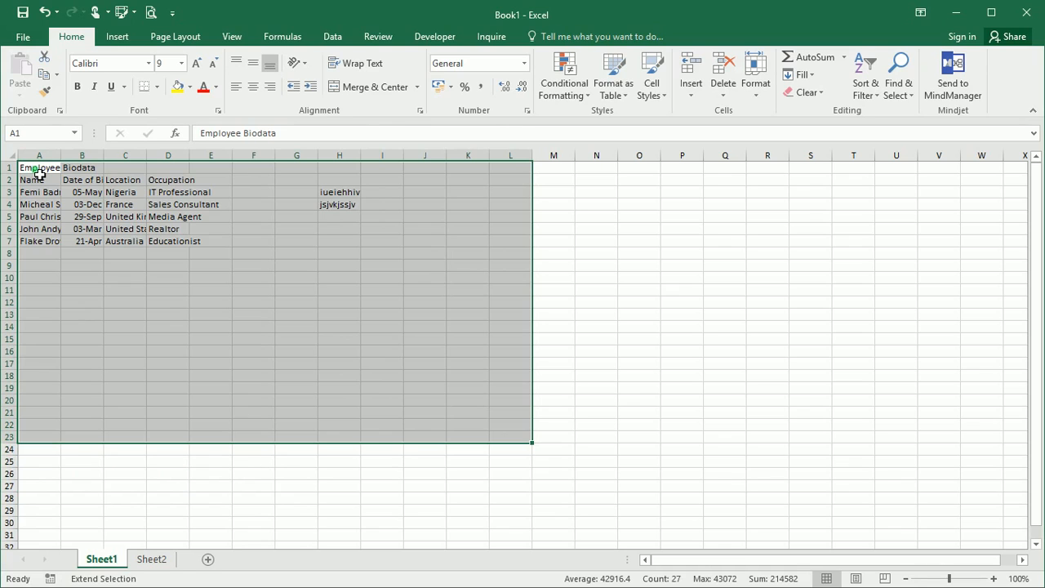
# Step: Reduce the extended selection to A1, resize it through F13, G11 and A2, and finish with A1:D8 selected
pyautogui.click(39, 171)
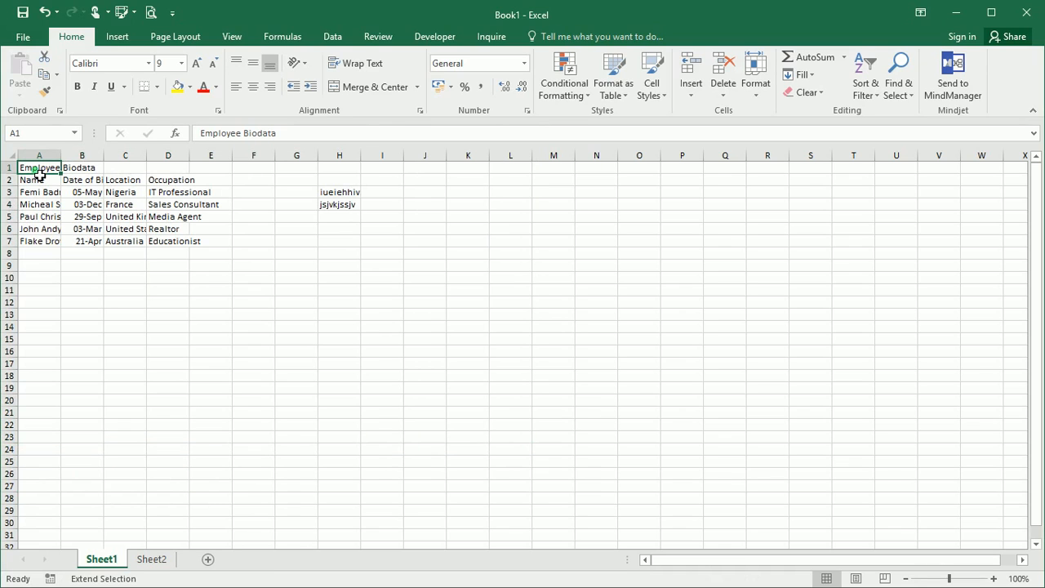
pyautogui.click(267, 319)
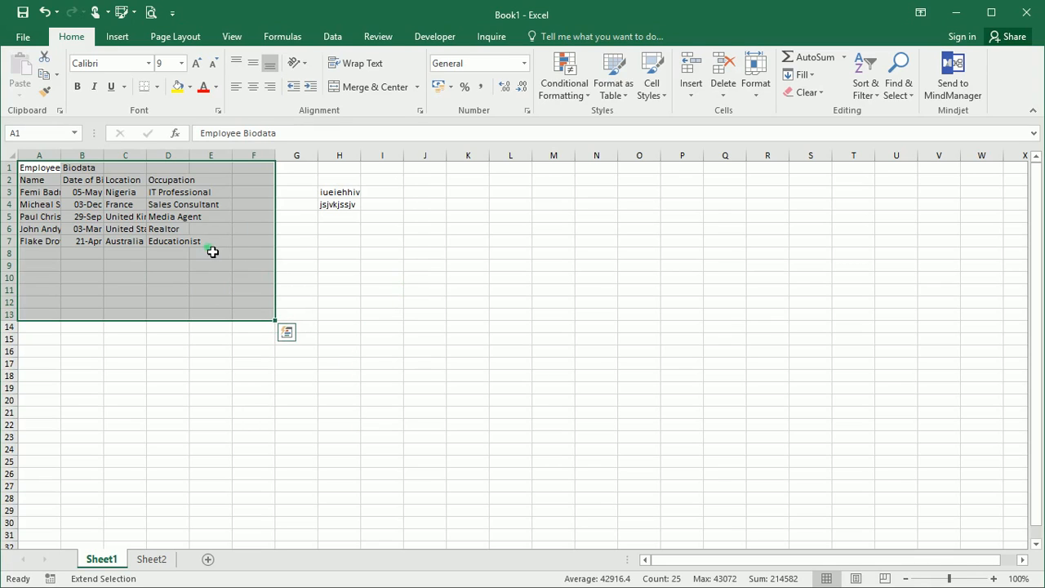
pyautogui.click(296, 289)
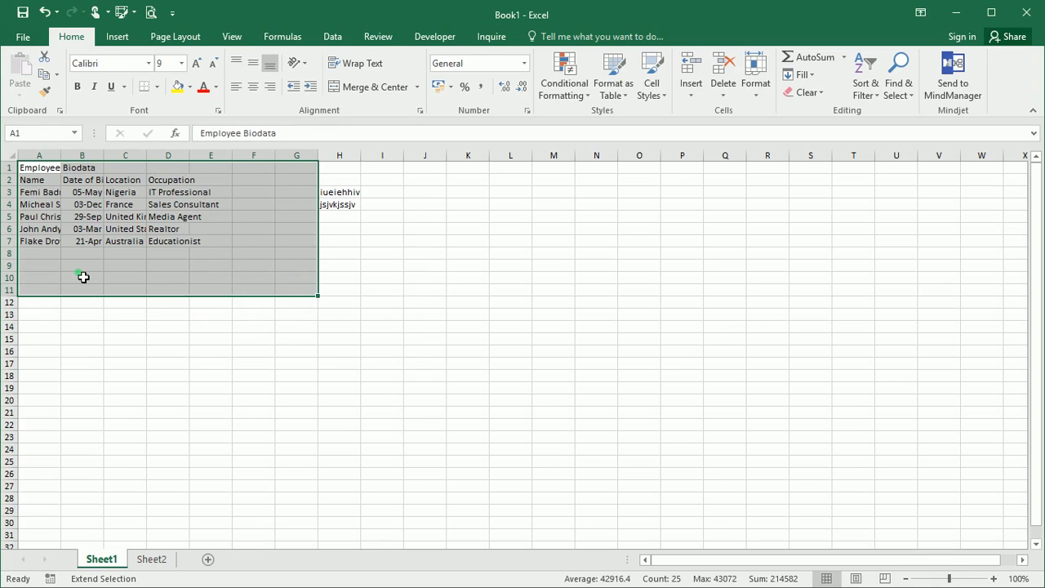
pyautogui.click(49, 181)
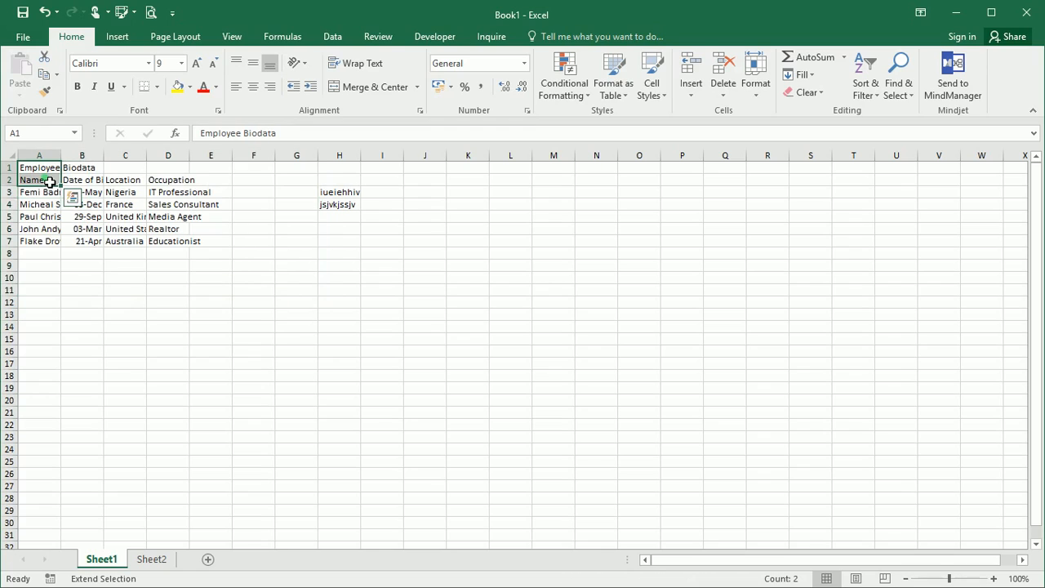
pyautogui.click(41, 242)
pyautogui.moveTo(104, 248); pyautogui.dragTo(164, 253)
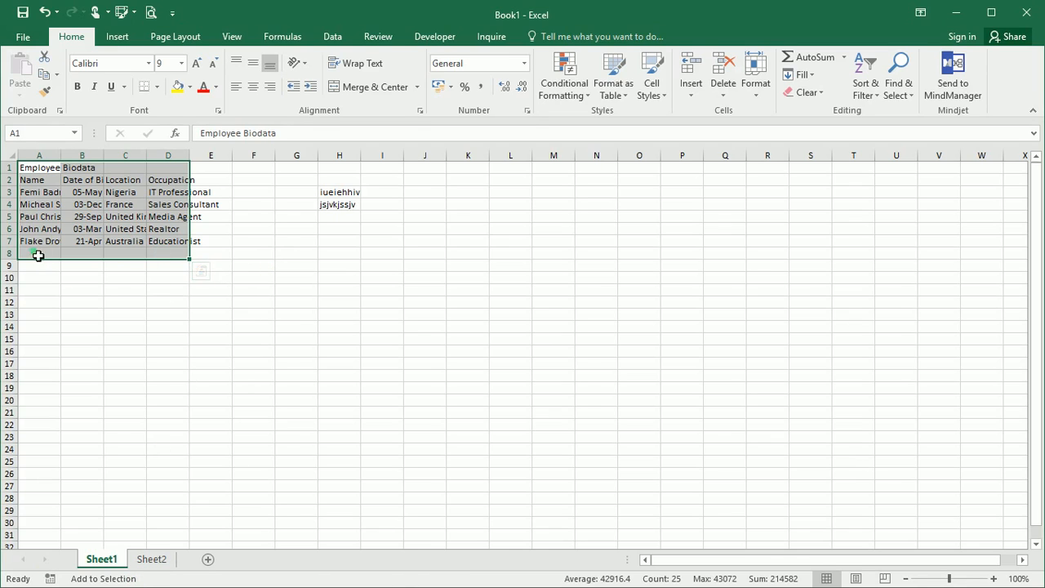
# Step: In add-to-selection mode, add the cells B8, C10, E10, F11, G7, F9, D14 and C14 to the A1:D8 selection
pyautogui.click(82, 253)
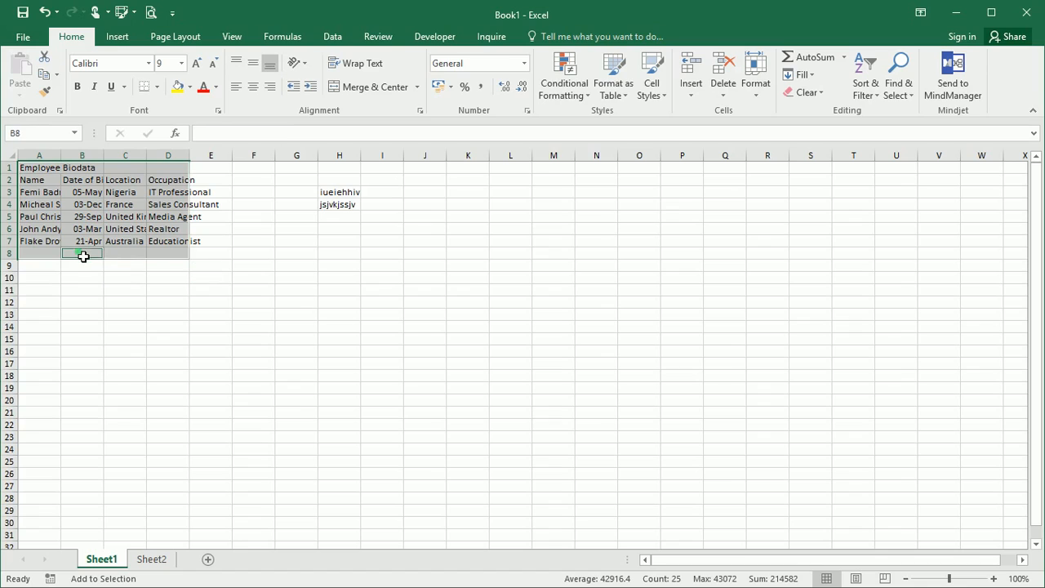
pyautogui.click(143, 278)
pyautogui.click(229, 280)
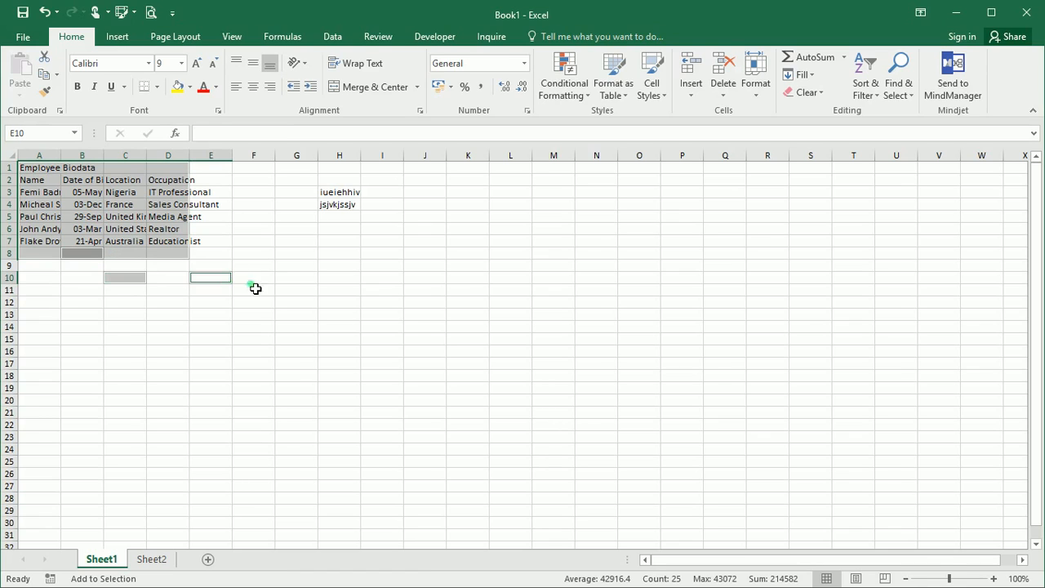
pyautogui.click(266, 289)
pyautogui.click(297, 242)
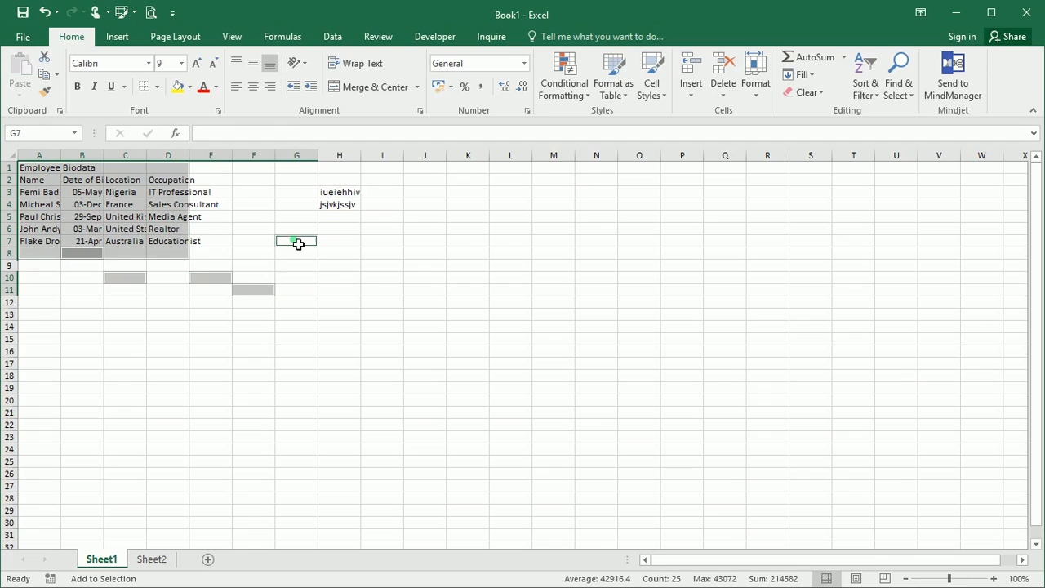
pyautogui.click(245, 267)
pyautogui.click(168, 327)
pyautogui.click(128, 327)
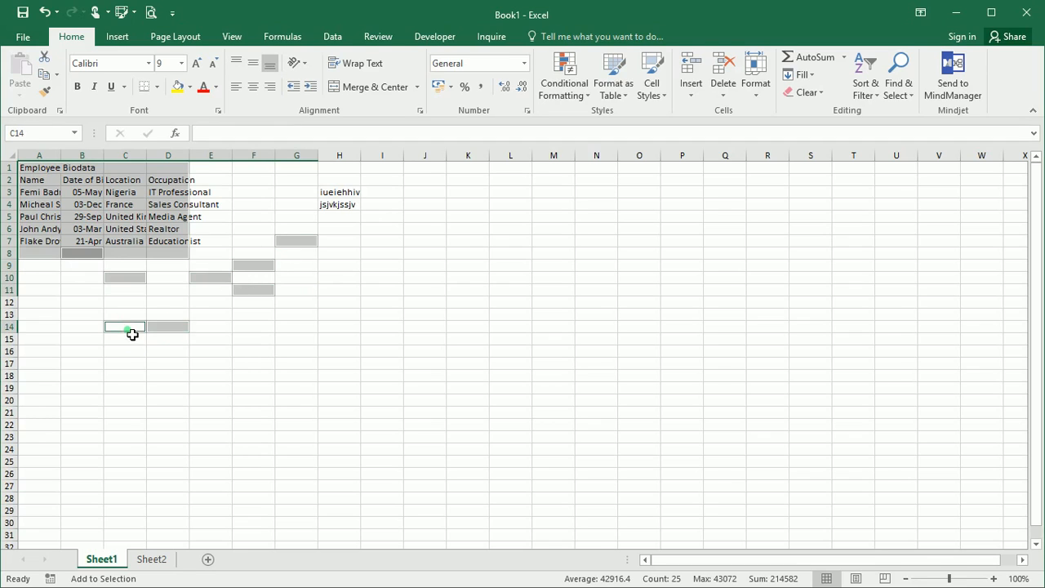
# Step: Add cells C13, F15 and I14, the range J9:L10, and cells L13, K13 and K17 to the current multiple selection
pyautogui.click(124, 315)
pyautogui.click(114, 315)
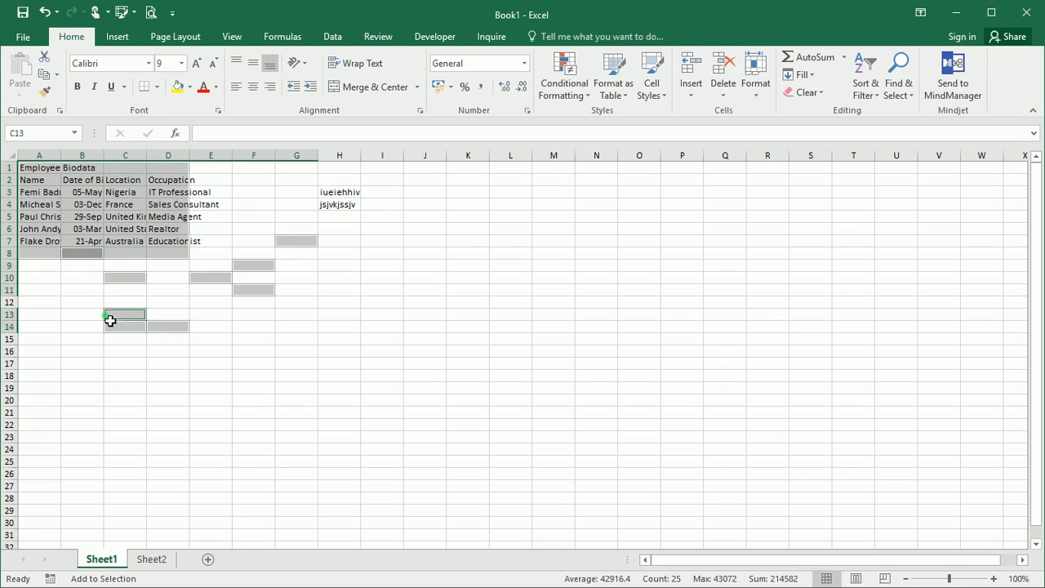
pyautogui.click(267, 339)
pyautogui.click(371, 330)
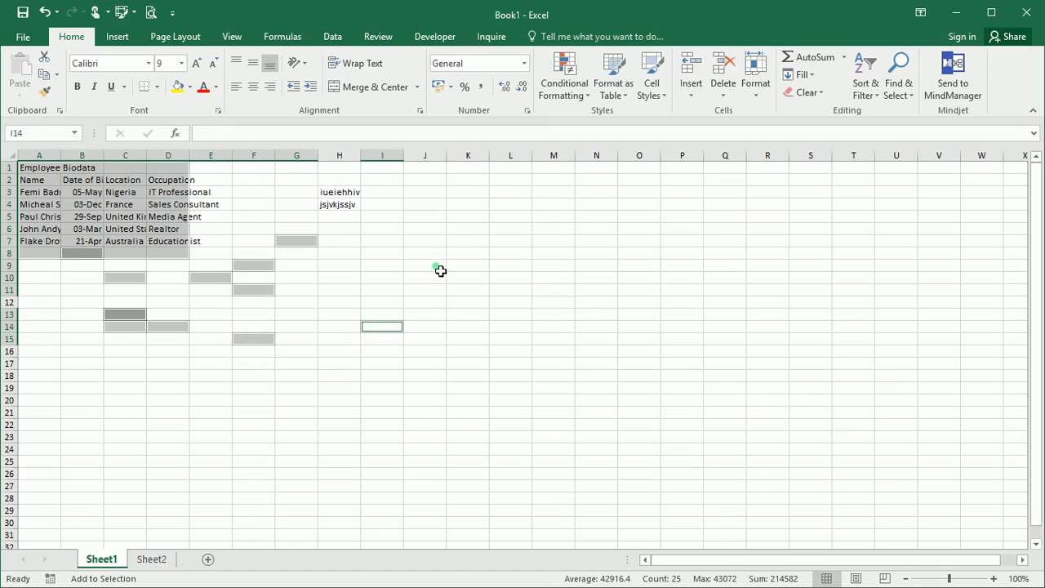
pyautogui.moveTo(440, 270); pyautogui.dragTo(501, 282)
pyautogui.click(517, 317)
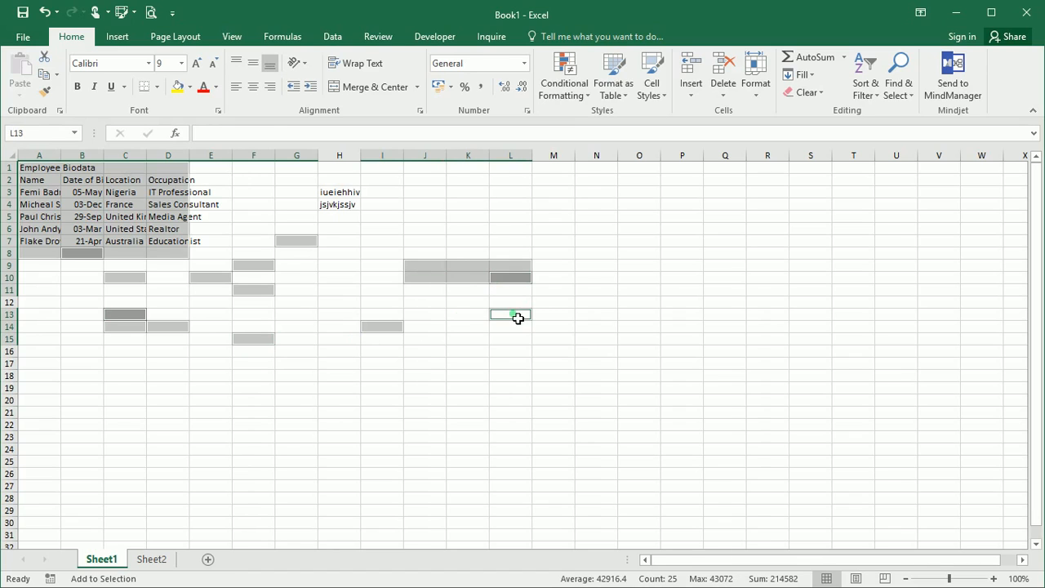
pyautogui.click(449, 319)
pyautogui.click(450, 361)
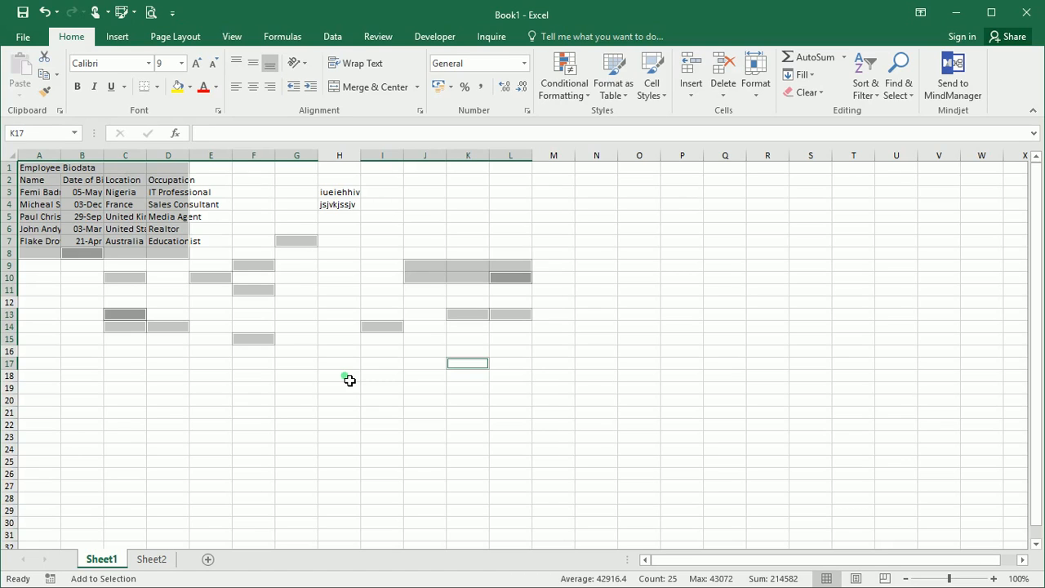
# Step: Turn off add-to-selection mode and select only the blank cell J23
pyautogui.hotkey('shift', 'F10')
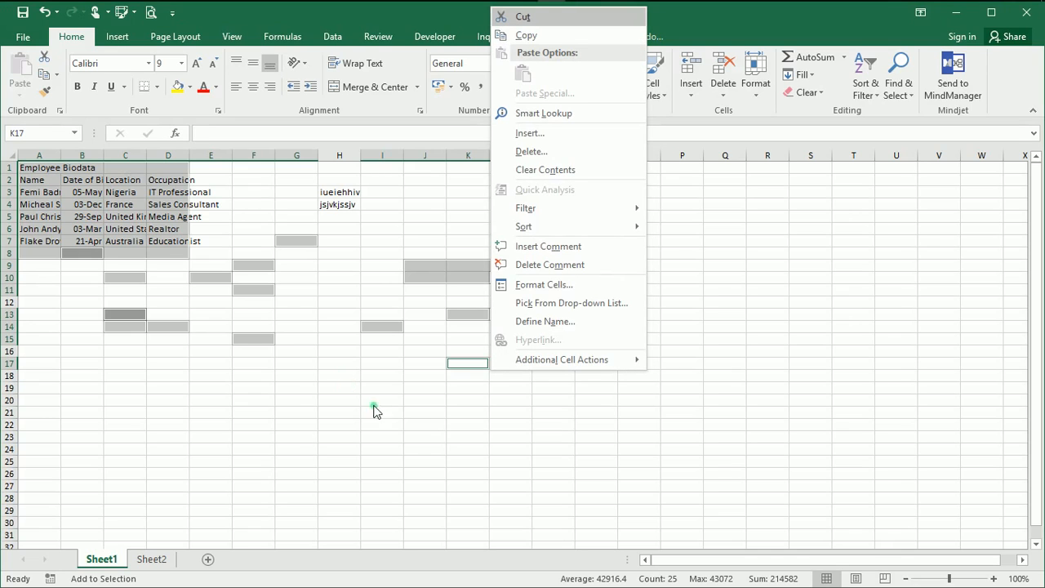
pyautogui.click(408, 439)
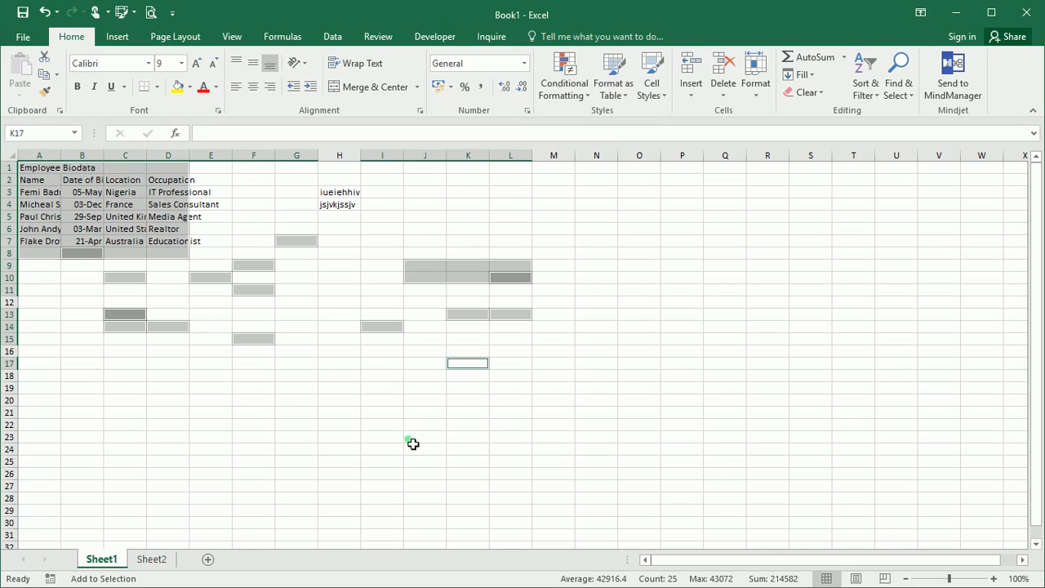
pyautogui.hotkey('shift', 'F8')
pyautogui.click(413, 441)
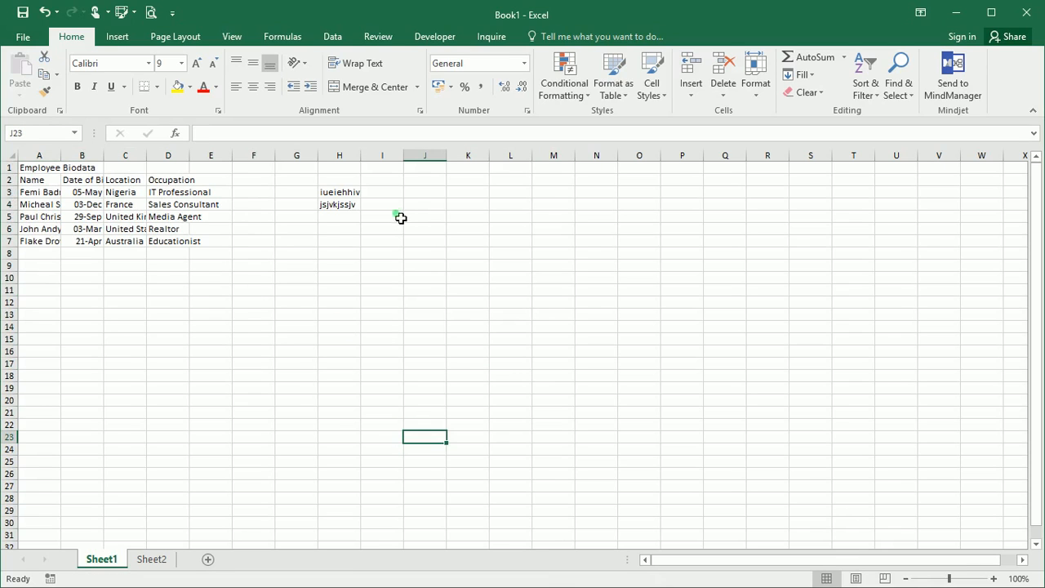
# Step: Clear the contents of G1:I5 to remove the sample text, and select the blank cell G21
pyautogui.moveTo(399, 214); pyautogui.dragTo(293, 132)
pyautogui.press('Delete')
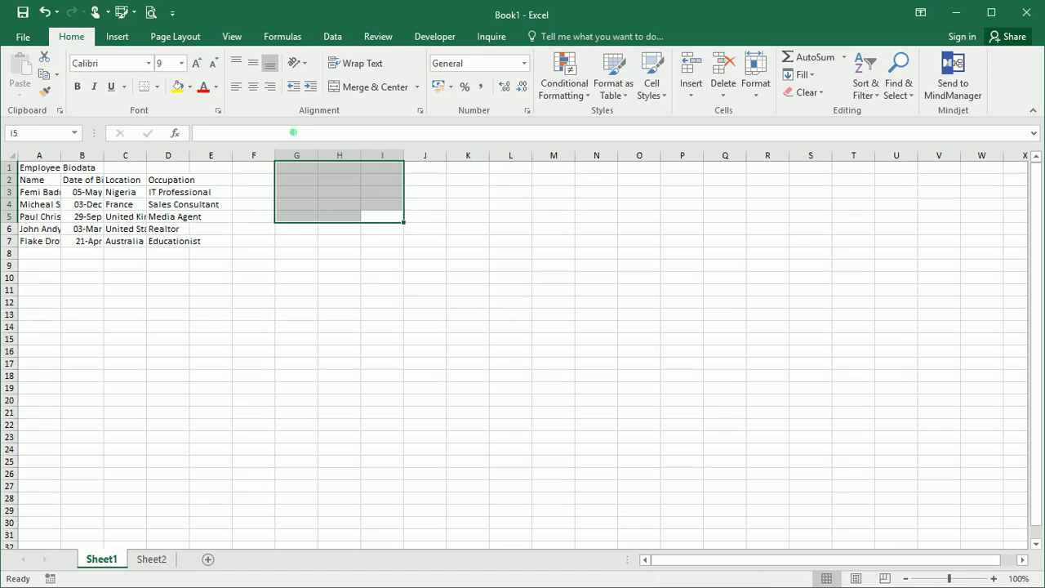
pyautogui.click(294, 412)
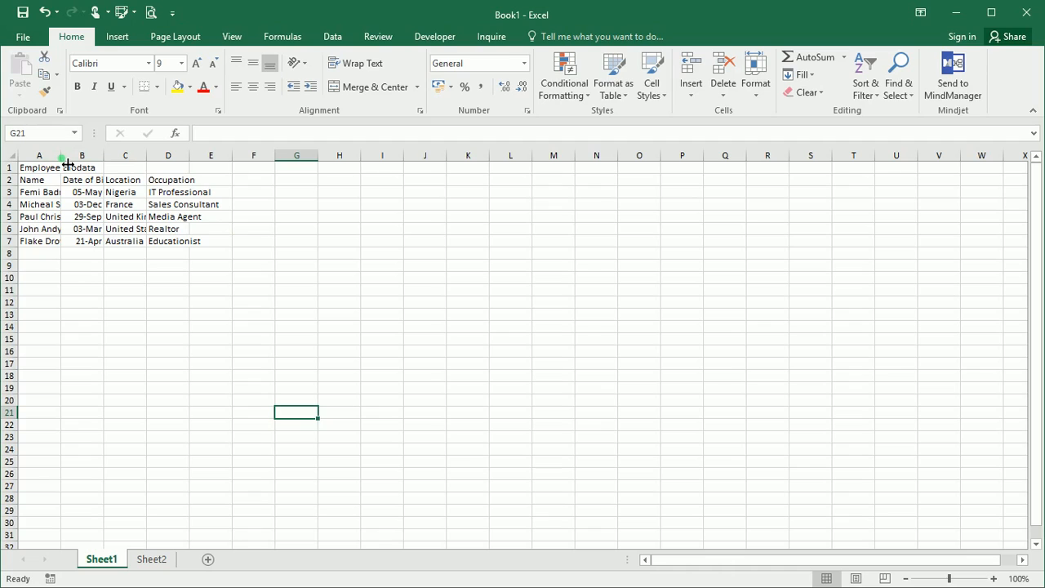
# Step: Autofit the width of column A to the employee names and sheet title
pyautogui.moveTo(67, 163); pyautogui.dragTo(67, 163)
pyautogui.doubleClick(68, 163)
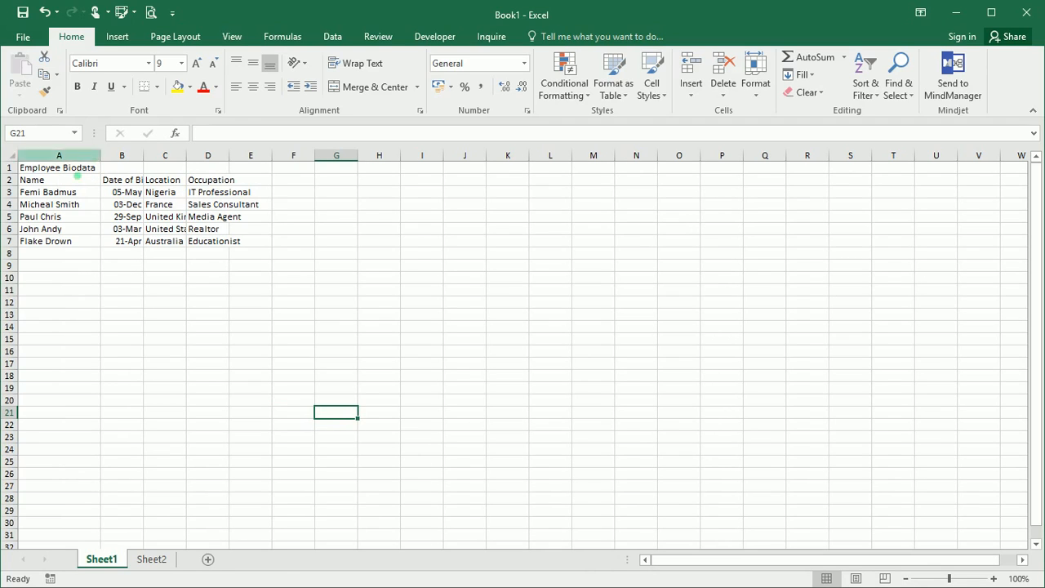
# Step: Enter a short sample sentence introducing a name in G3, long enough to spill into the adjacent cell
pyautogui.click(334, 197)
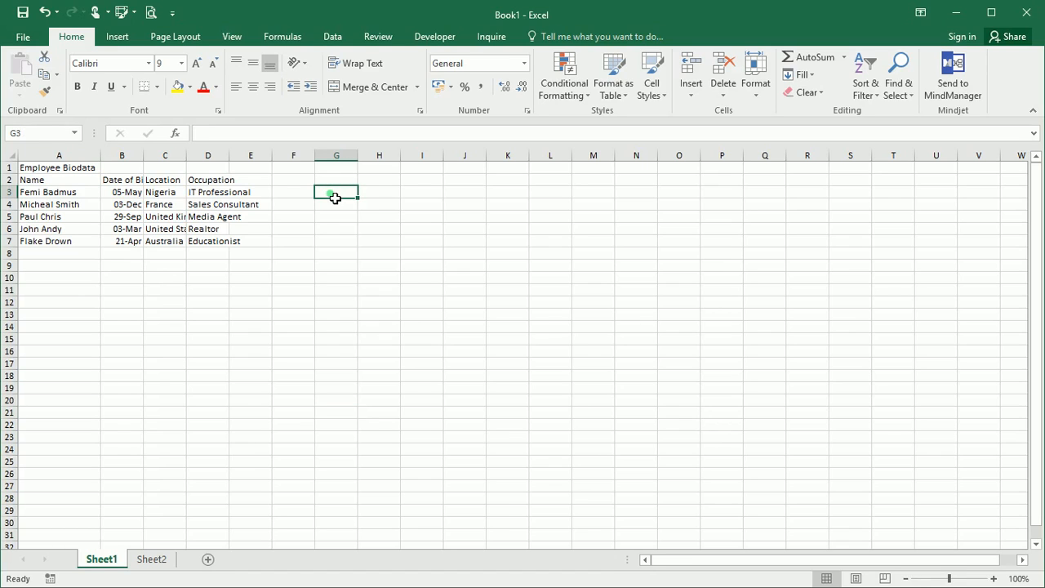
pyautogui.write('glo')
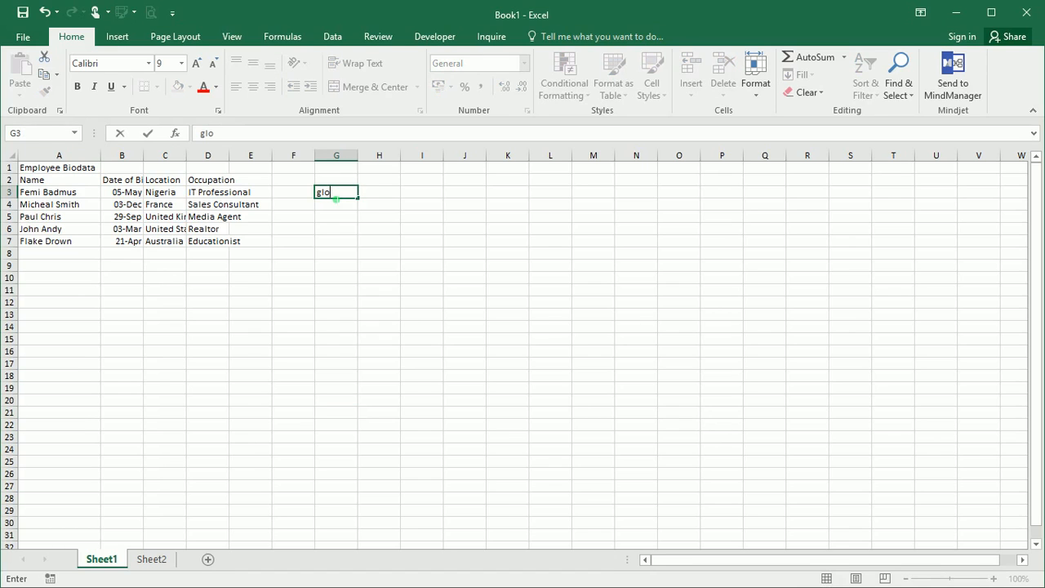
pyautogui.write('ry id')
pyautogui.write(' my name')
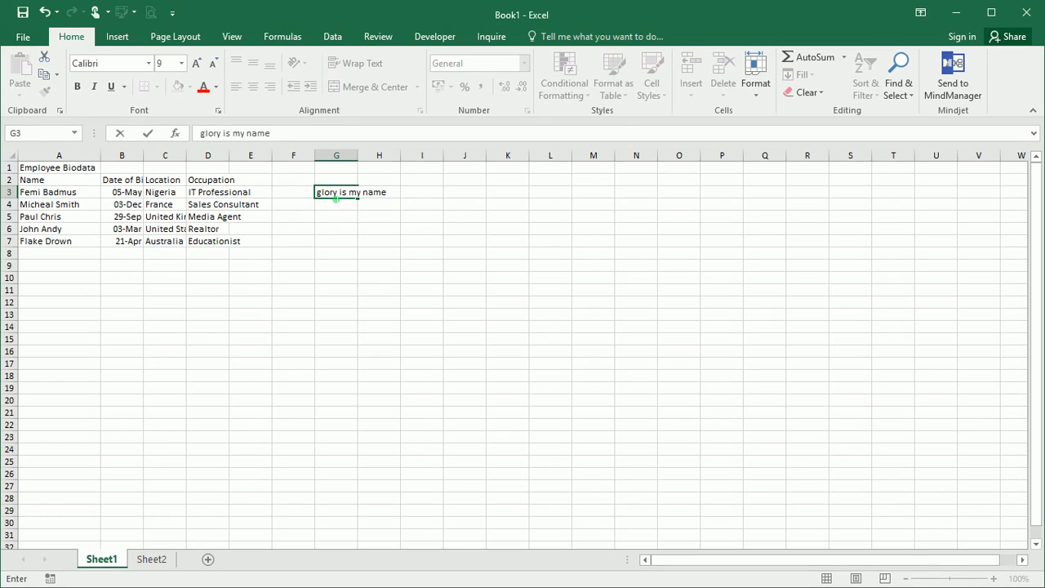
pyautogui.click(372, 265)
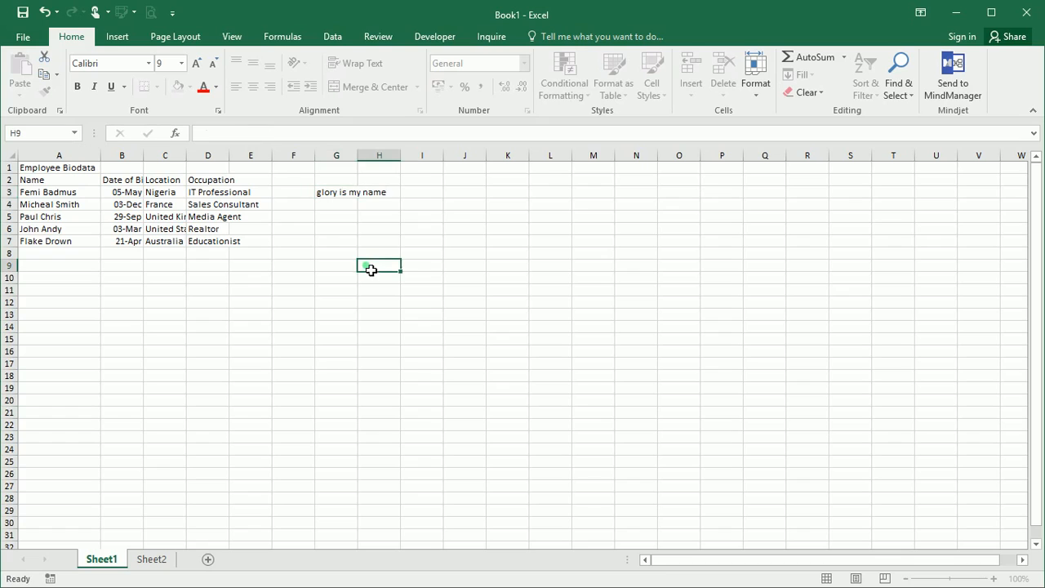
# Step: Replace the text in G3 with the longer sample bf jvsjhvbshvbksfjvksjfnvsjfv, and clear the cell again
pyautogui.click(351, 184)
pyautogui.click(349, 193)
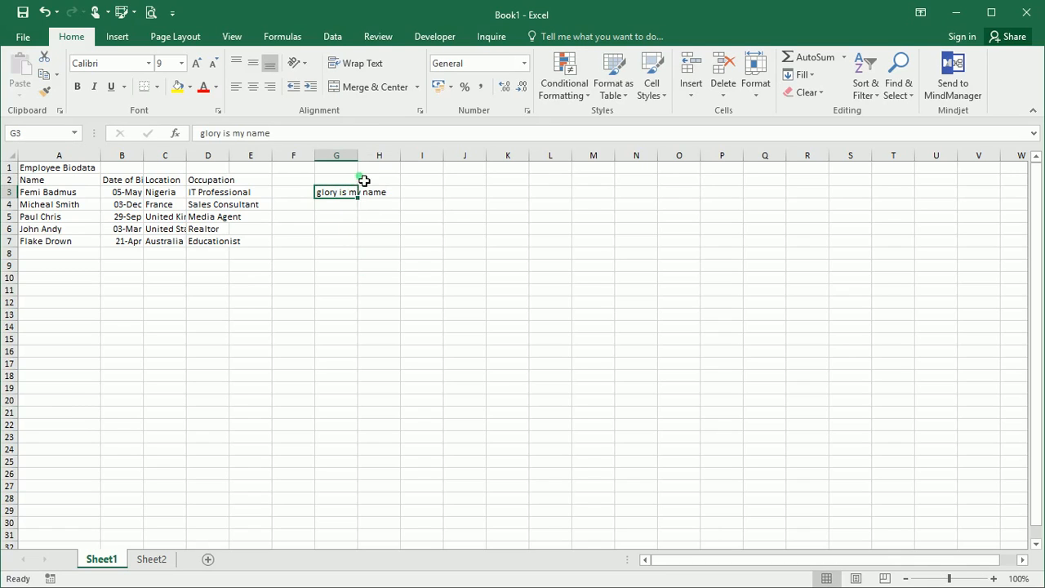
pyautogui.write('bf jv')
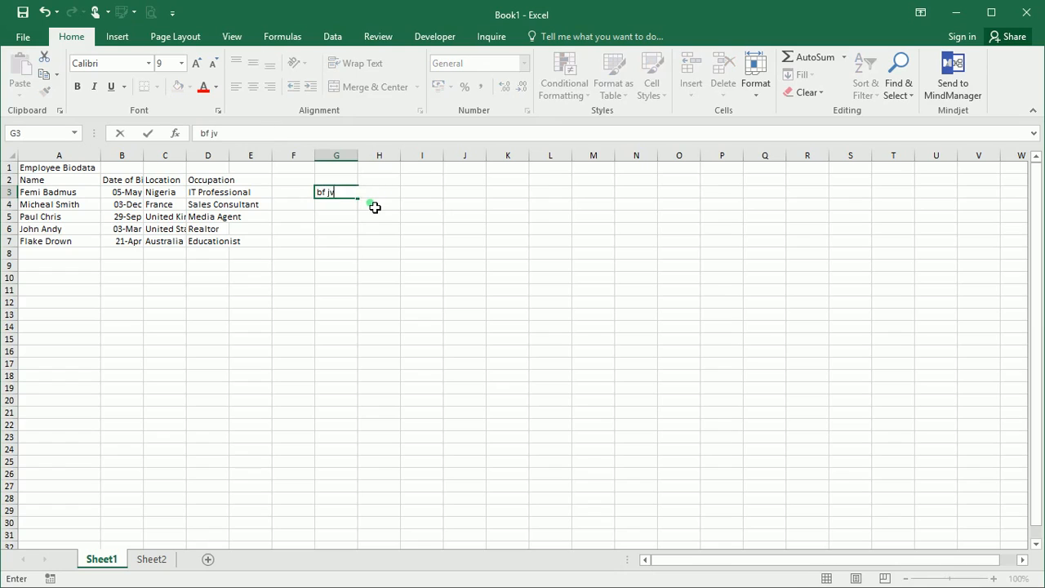
pyautogui.write('sjhvbshvbksfjvksjfnvsjfv')
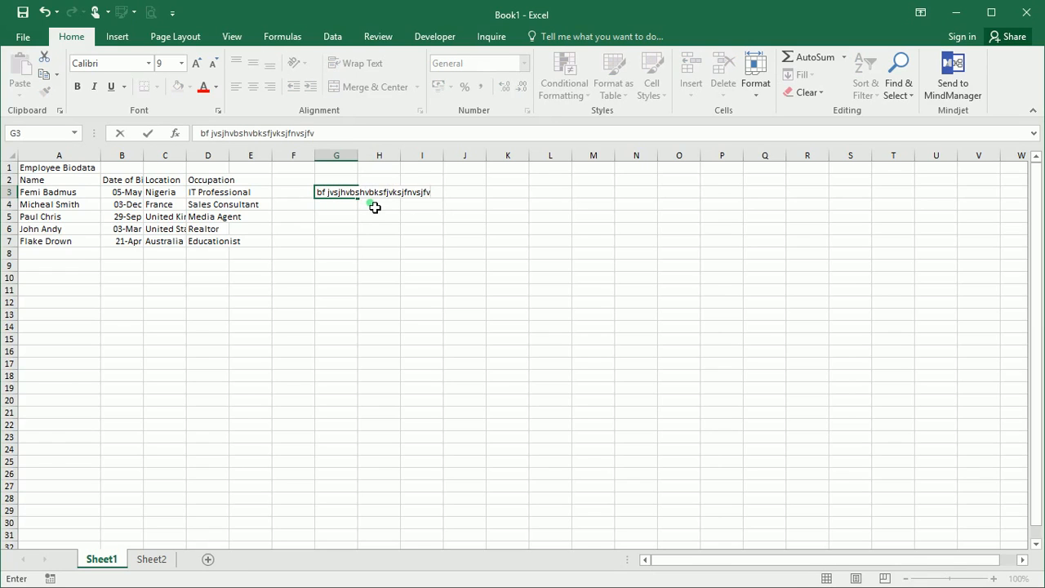
pyautogui.press('Return')
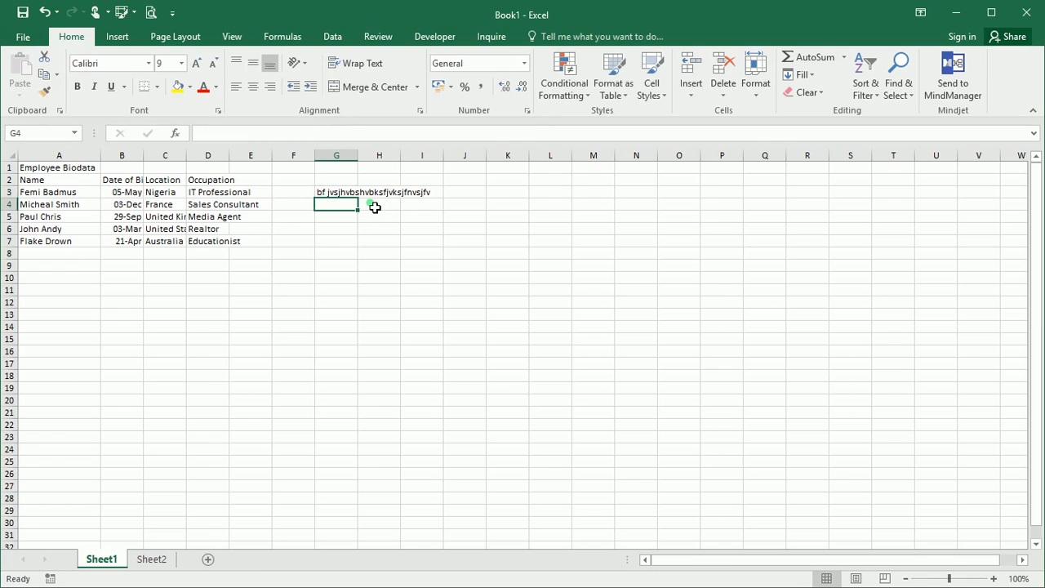
pyautogui.click(357, 196)
pyautogui.press('Delete')
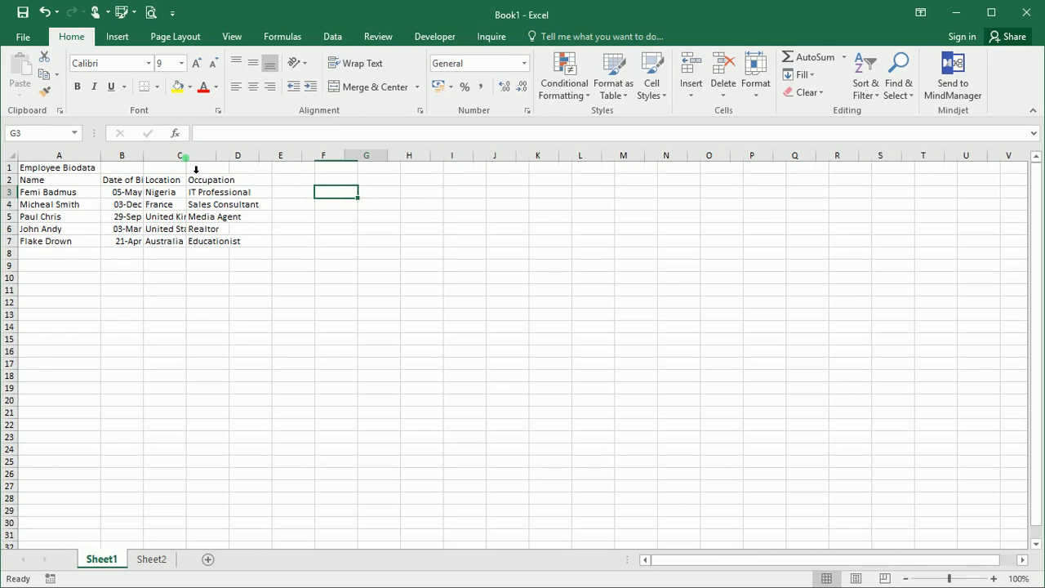
# Step: Autofit the width of the Location column C to its country names
pyautogui.doubleClick(187, 157)
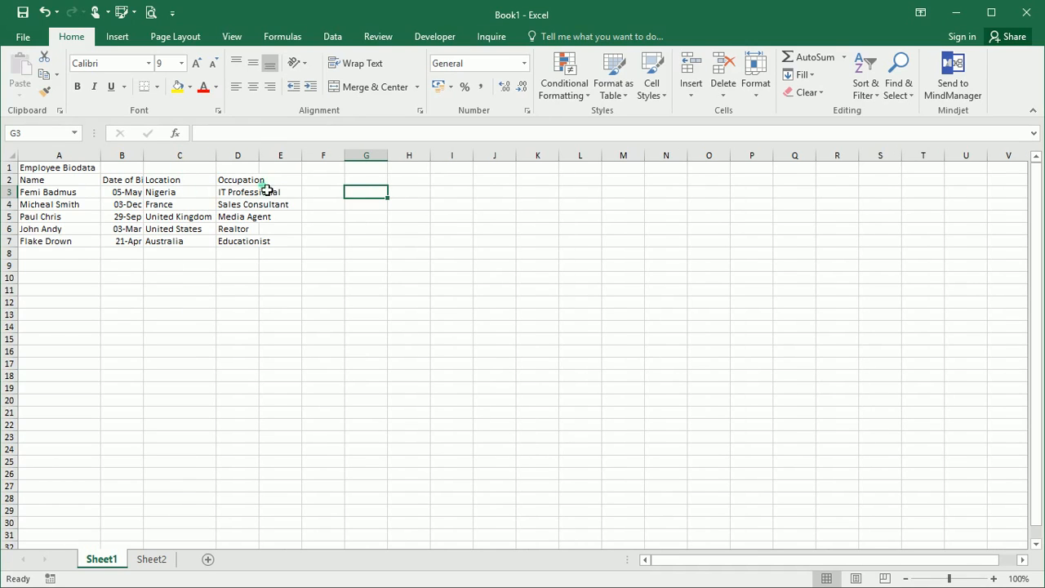
# Step: Autofit the Occupation column D, and undo the autofits of columns C and D
pyautogui.doubleClick(265, 161)
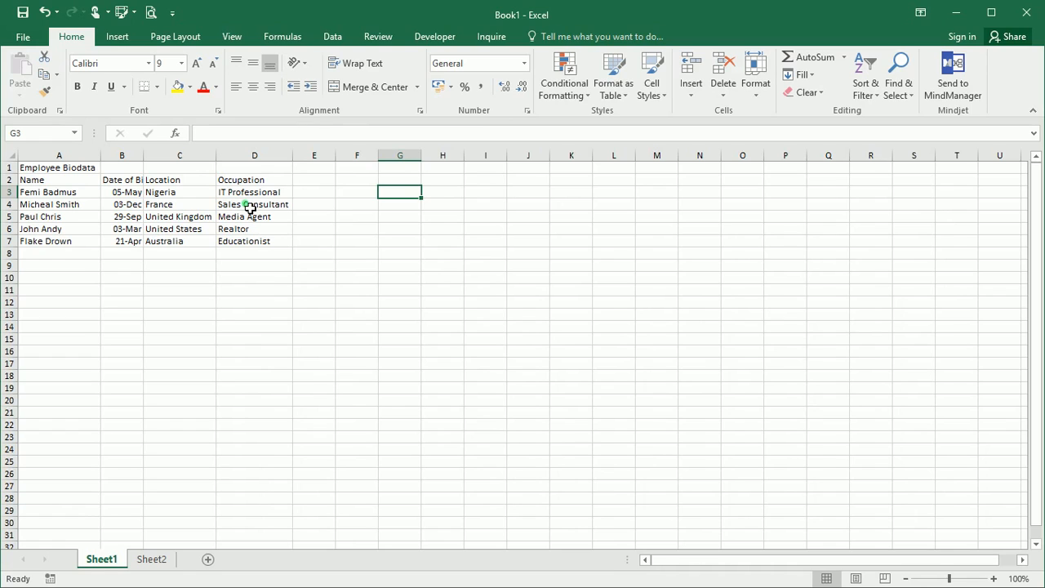
pyautogui.hotkey('ctrl', 'z')
pyautogui.hotkey('ctrl', 'z')
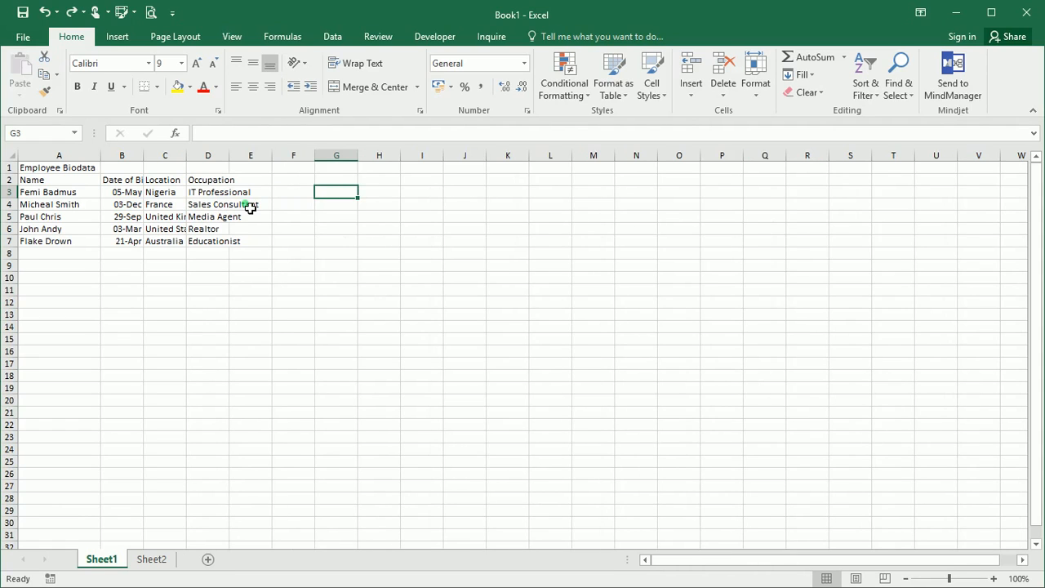
# Step: Undo the text changes in G3 back to the short sample sentence, and clear the cell again
pyautogui.hotkey('ctrl', 'z')
pyautogui.hotkey('ctrl', 'z')
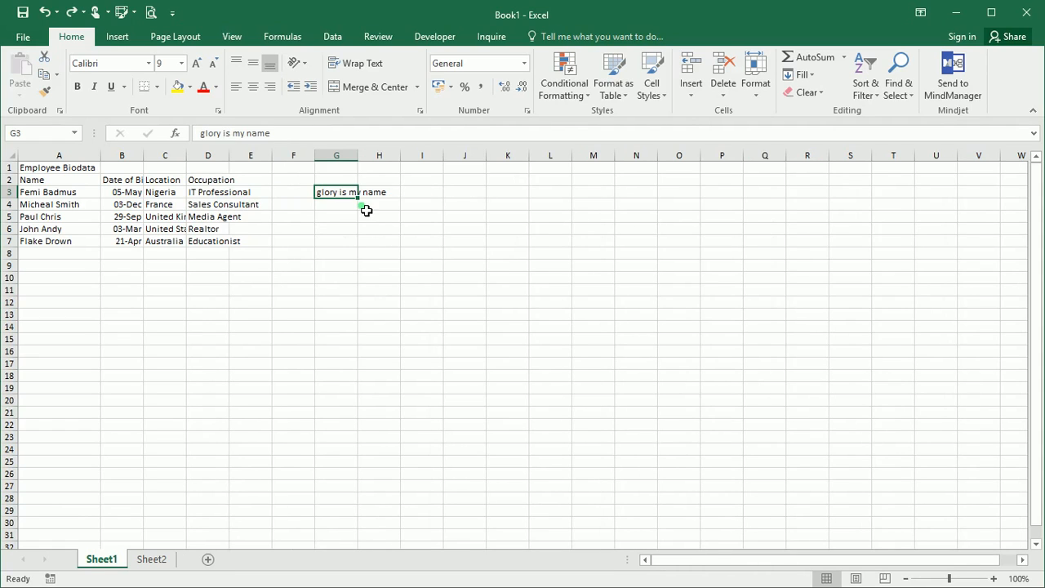
pyautogui.press('BackSpace')
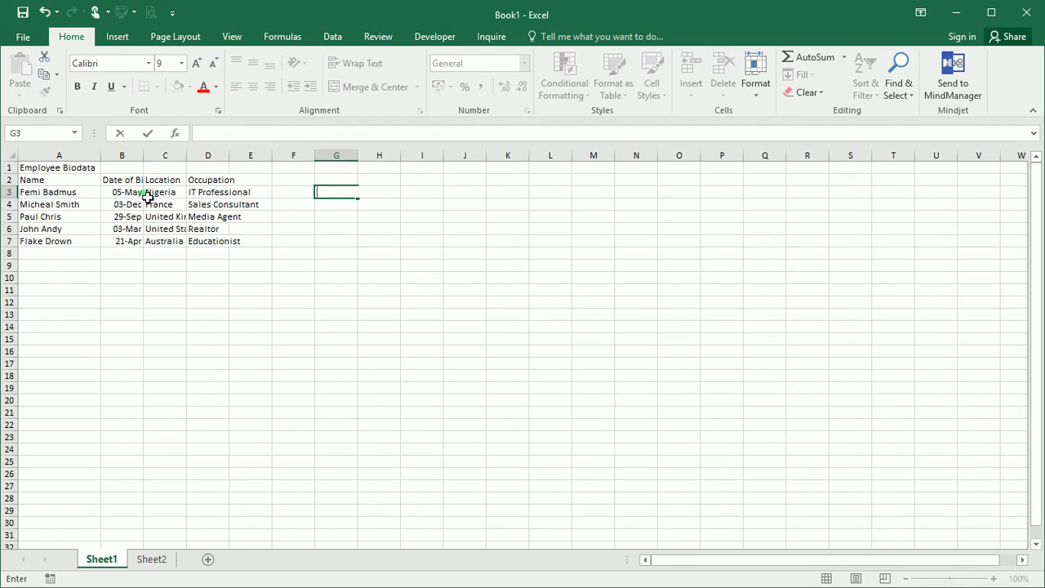
# Step: Narrow column A until the employee names are cut off, and set the width of the Date of Birth column B to 10
pyautogui.click(103, 179)
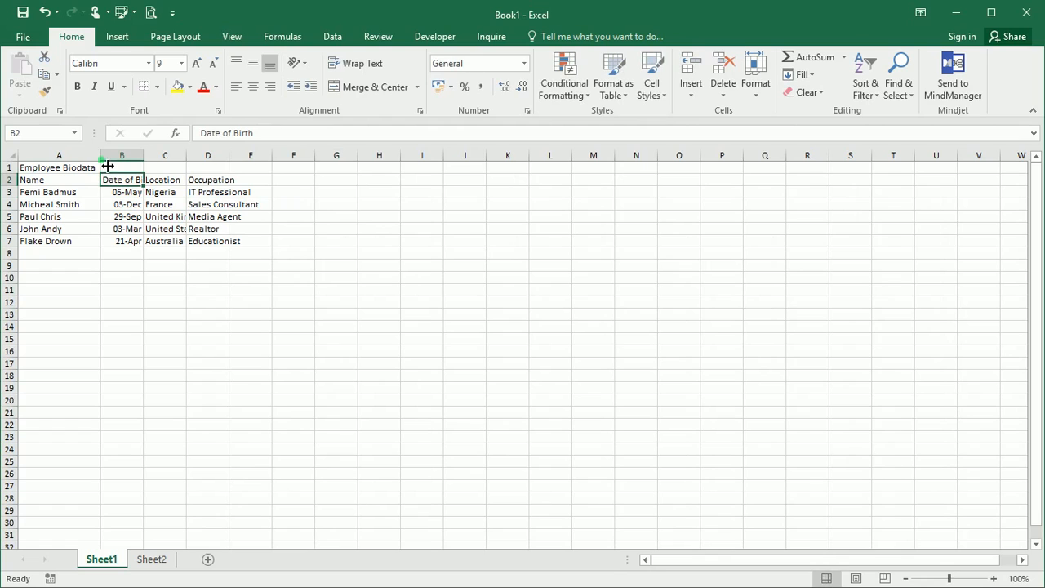
pyautogui.moveTo(107, 167); pyautogui.dragTo(76, 163)
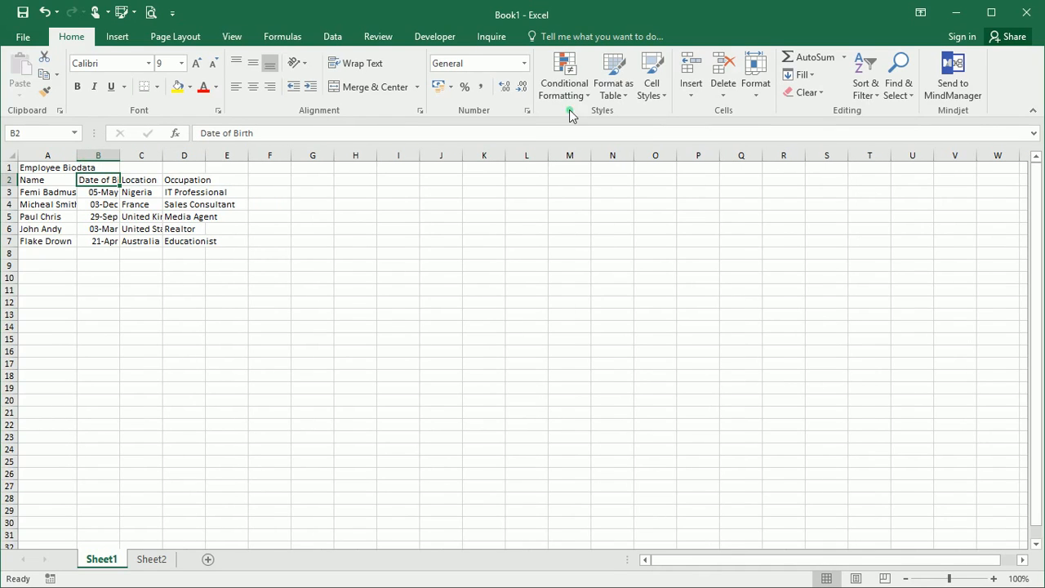
pyautogui.click(760, 96)
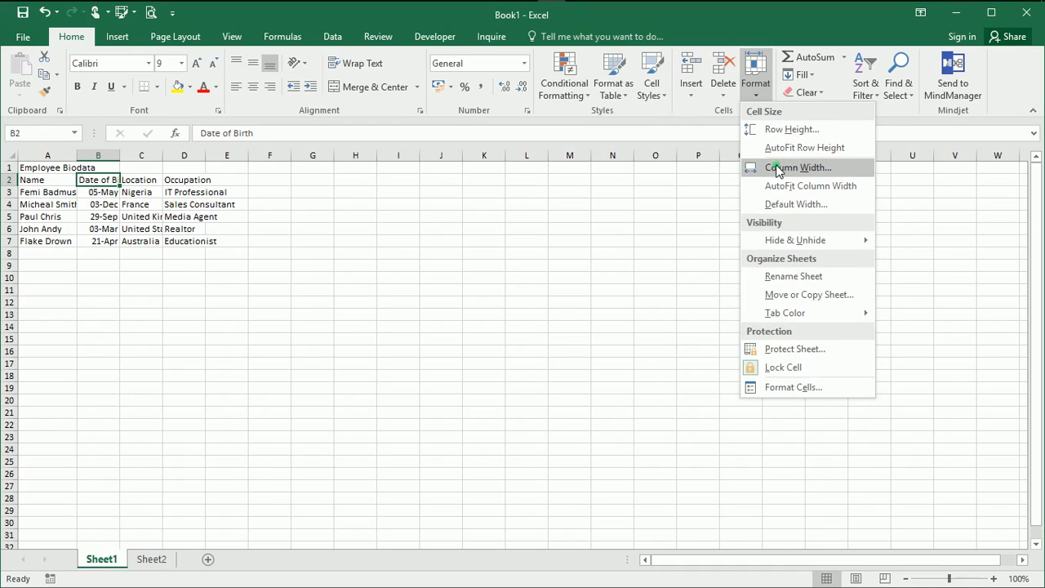
pyautogui.click(777, 168)
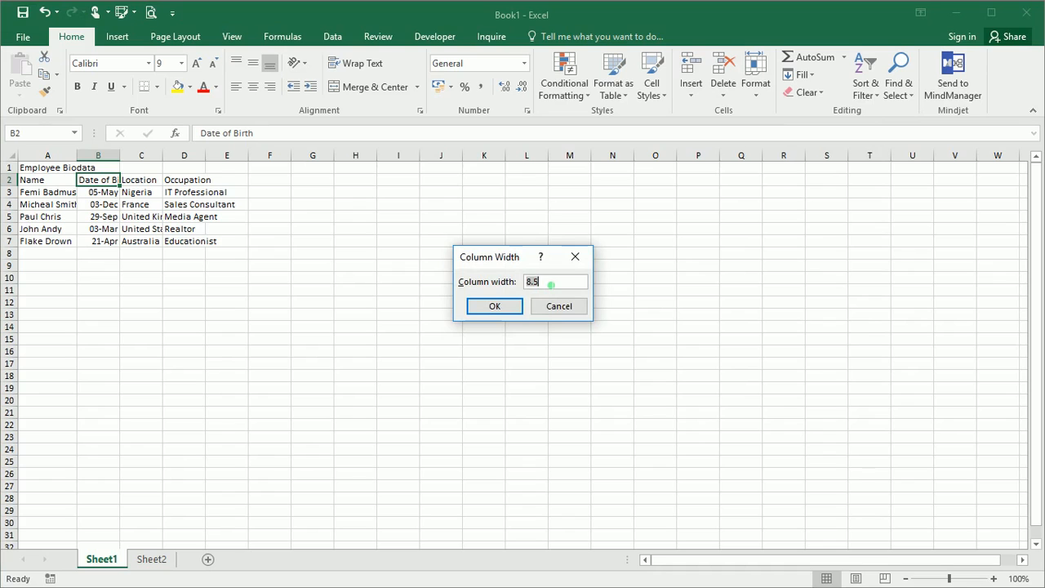
pyautogui.write('10')
pyautogui.press('Return')
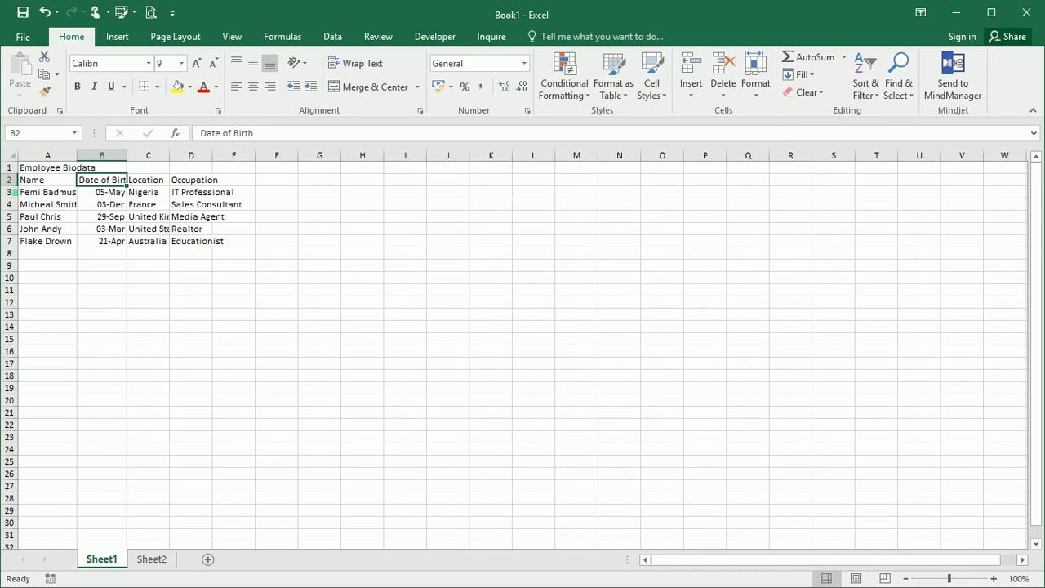
# Step: Select the whole of column A, and also demonstrate selecting the whole of row 1
pyautogui.click(47, 155)
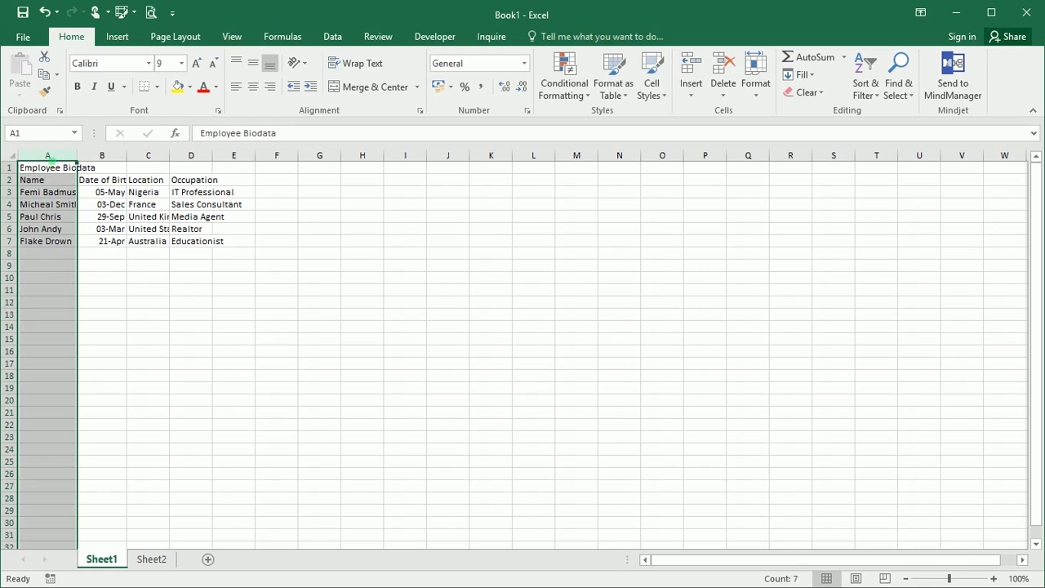
pyautogui.click(101, 277)
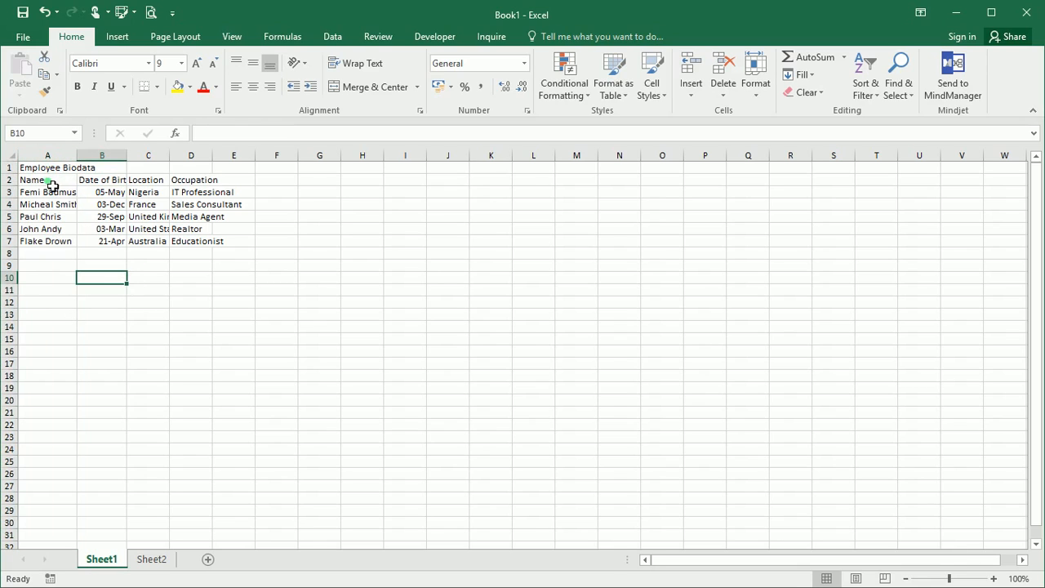
pyautogui.click(49, 155)
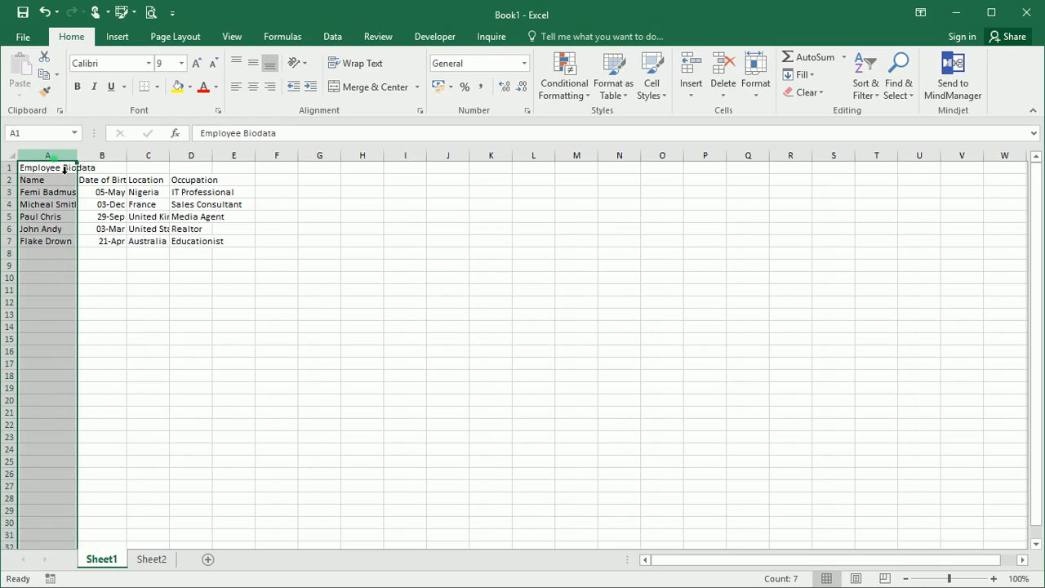
pyautogui.click(10, 168)
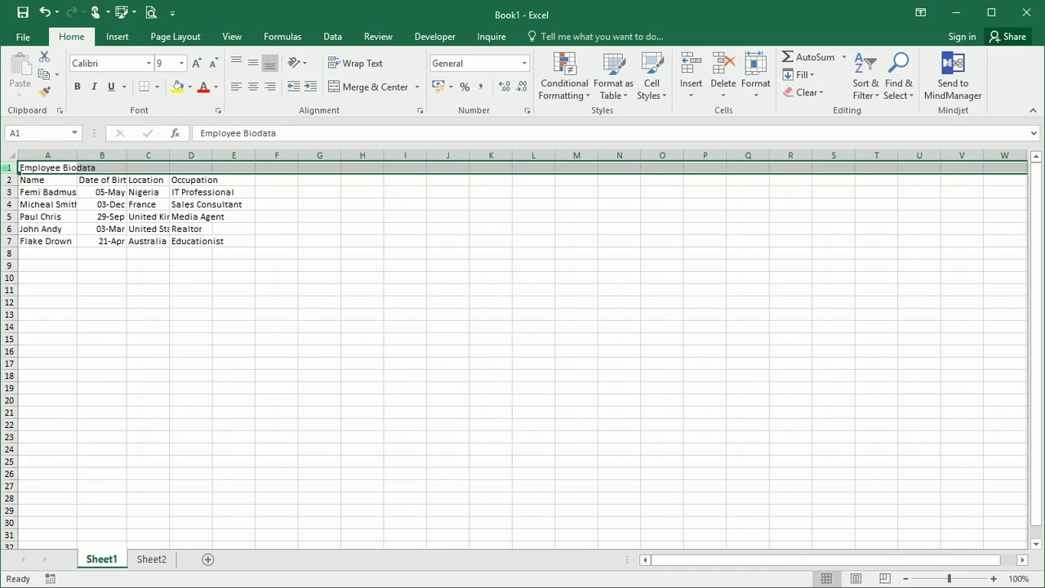
# Step: Select the range A1:E8 and set the width of its columns to 13
pyautogui.click(34, 181)
pyautogui.click(13, 170)
pyautogui.keyDown('shift'); pyautogui.click(211, 168); pyautogui.keyUp('shift')
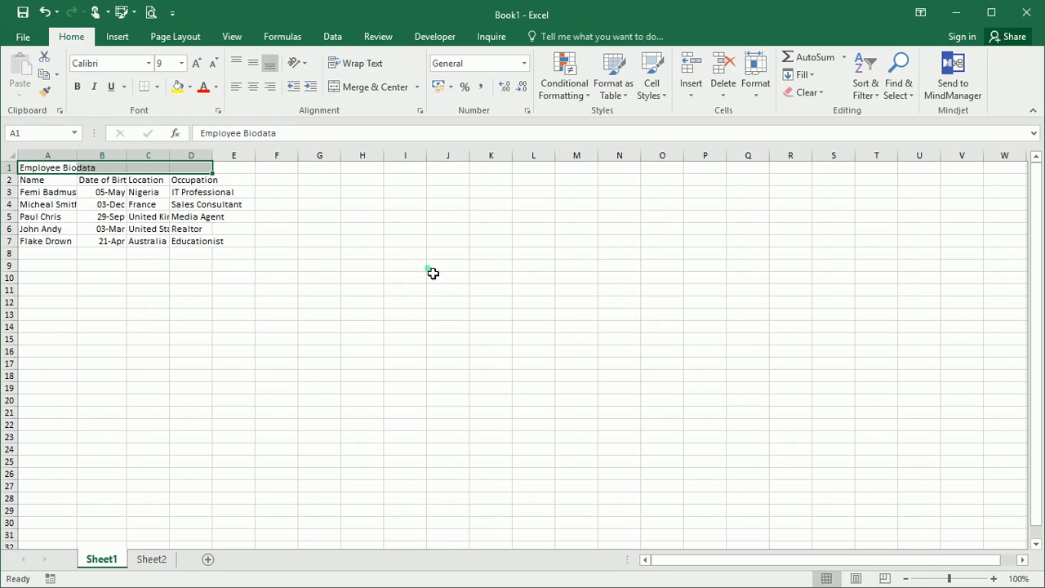
pyautogui.keyDown('shift'); pyautogui.click(234, 254); pyautogui.keyUp('shift')
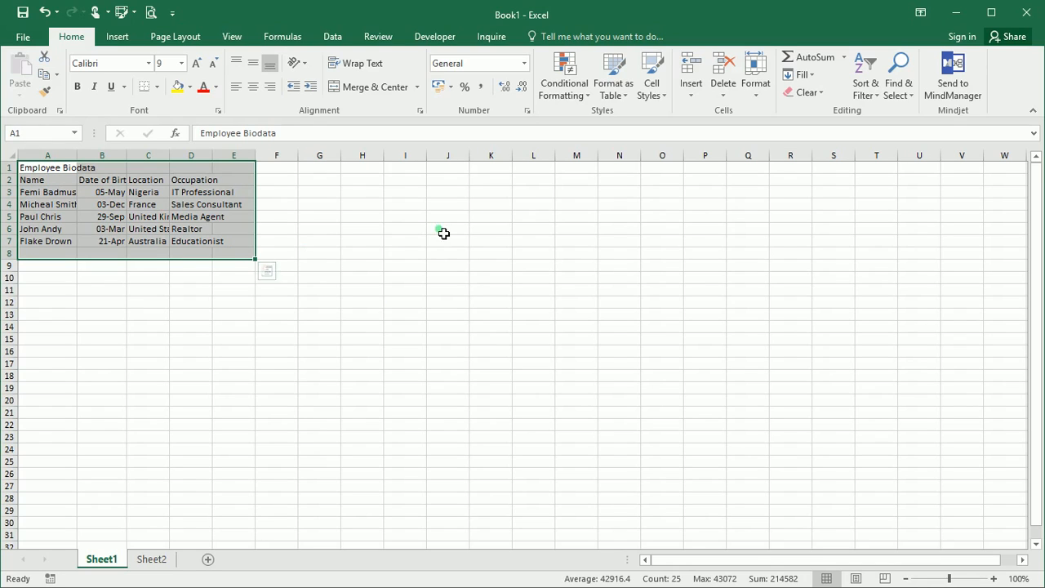
pyautogui.click(755, 78)
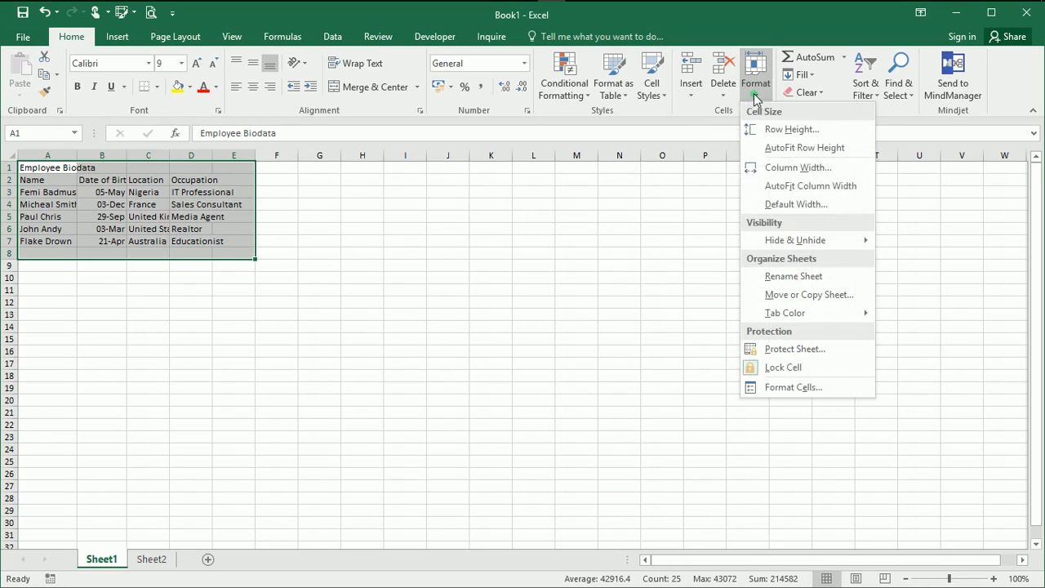
pyautogui.click(795, 167)
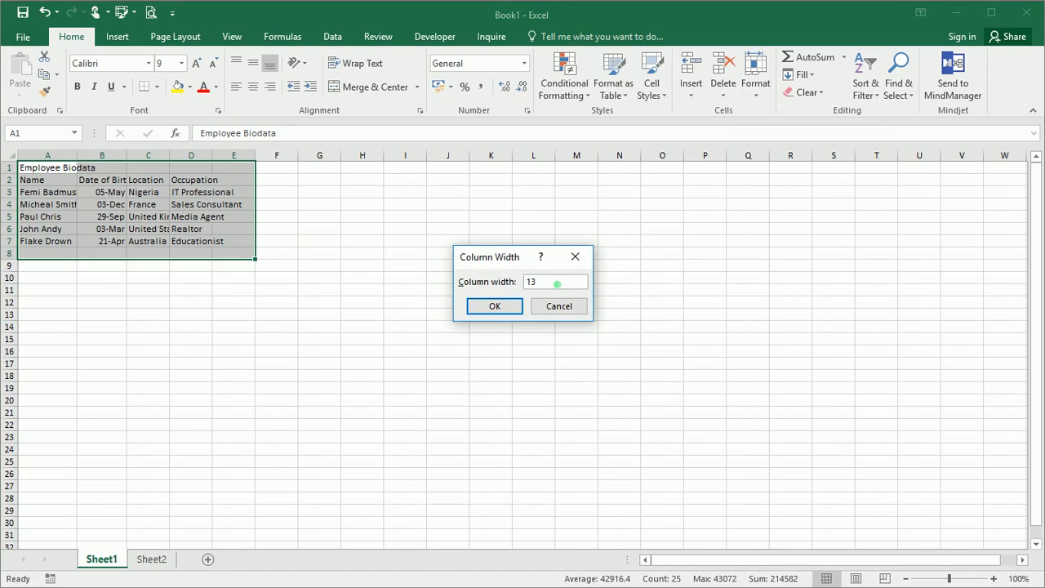
pyautogui.press('Return')
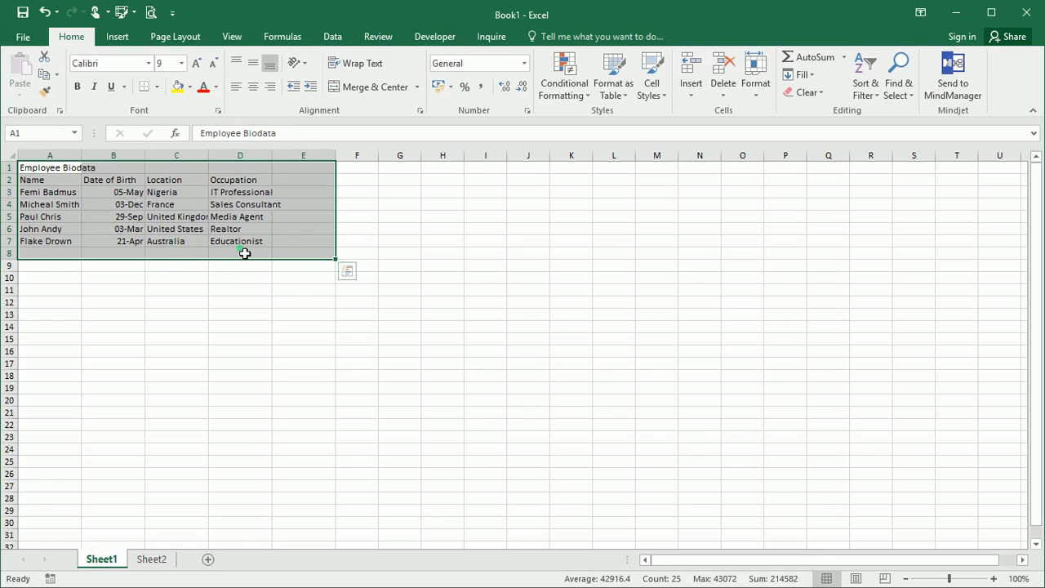
pyautogui.click(280, 294)
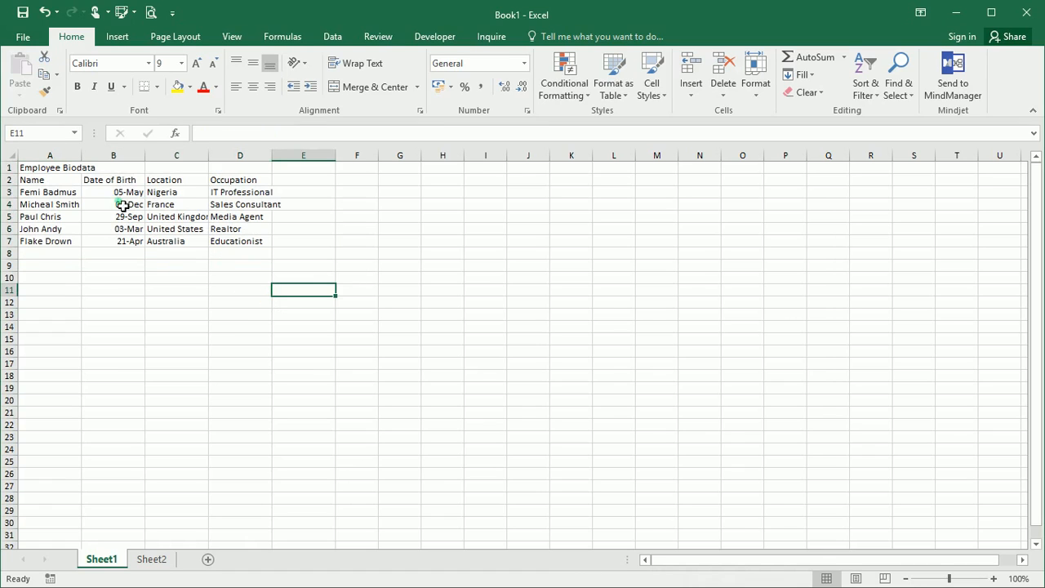
# Step: Autofit the Location column C, the Name column A and the Occupation column D to their contents
pyautogui.doubleClick(210, 156)
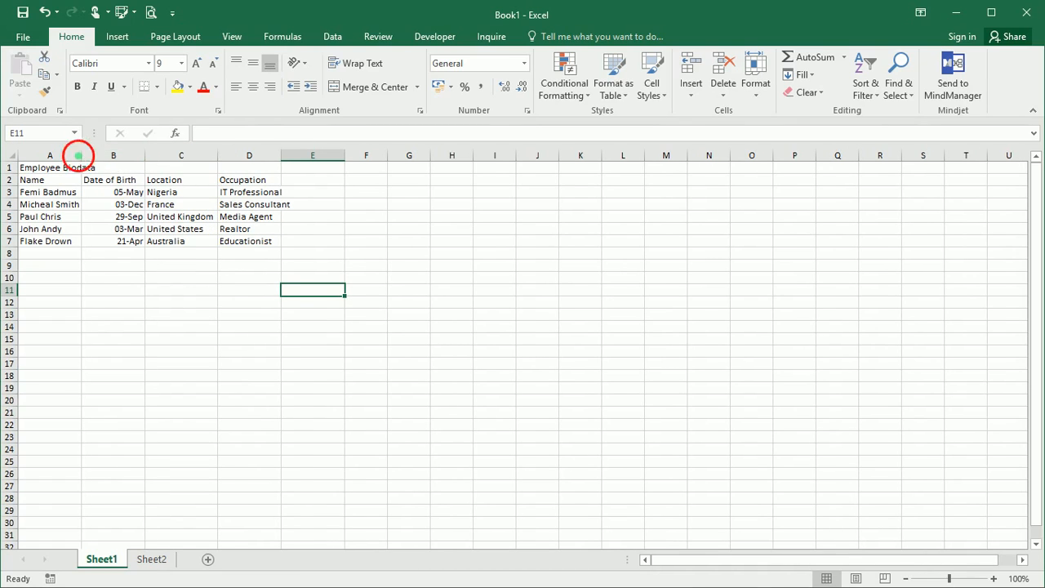
pyautogui.doubleClick(82, 156)
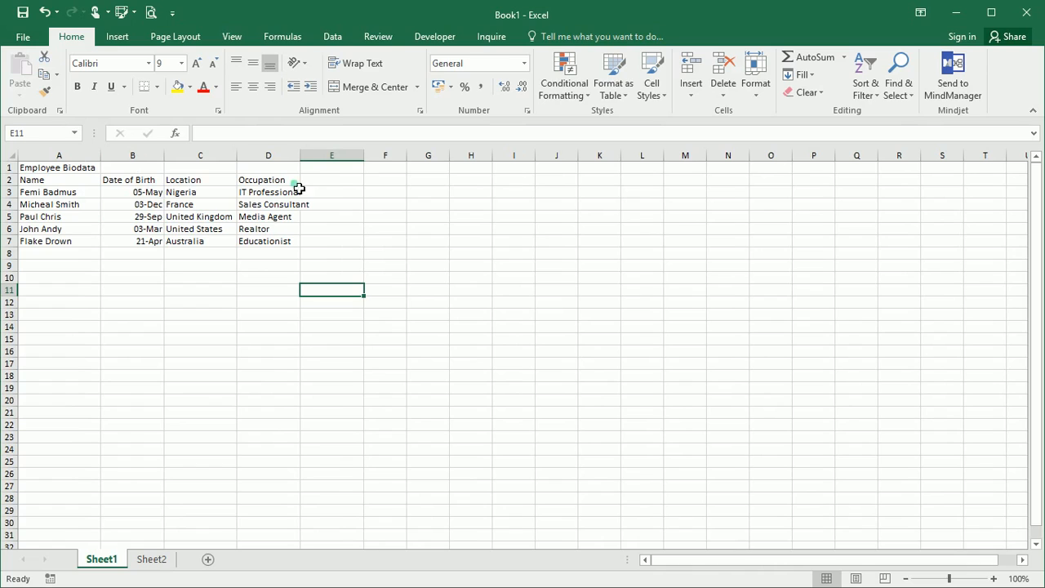
pyautogui.doubleClick(302, 156)
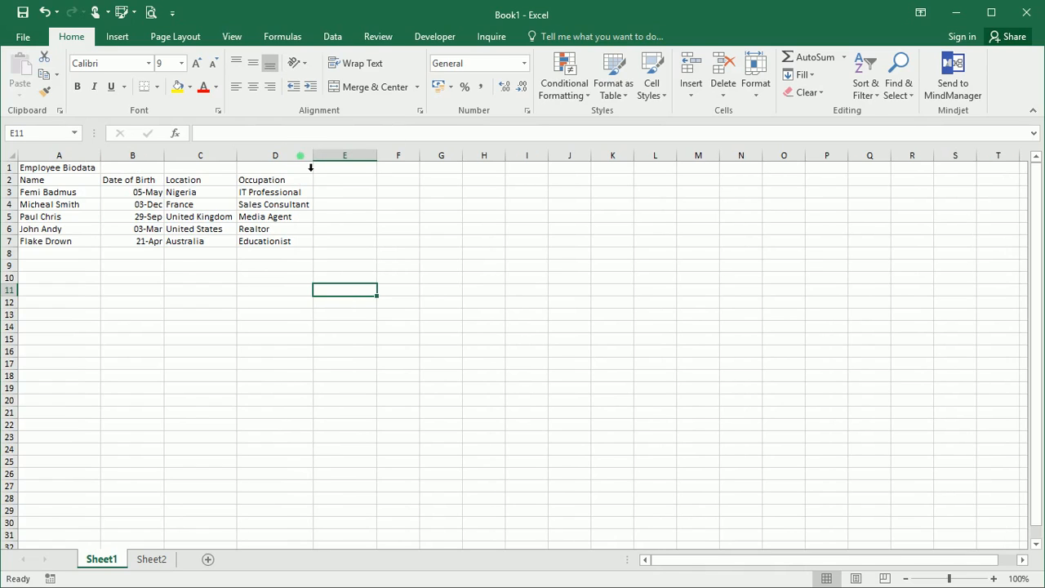
pyautogui.click(275, 343)
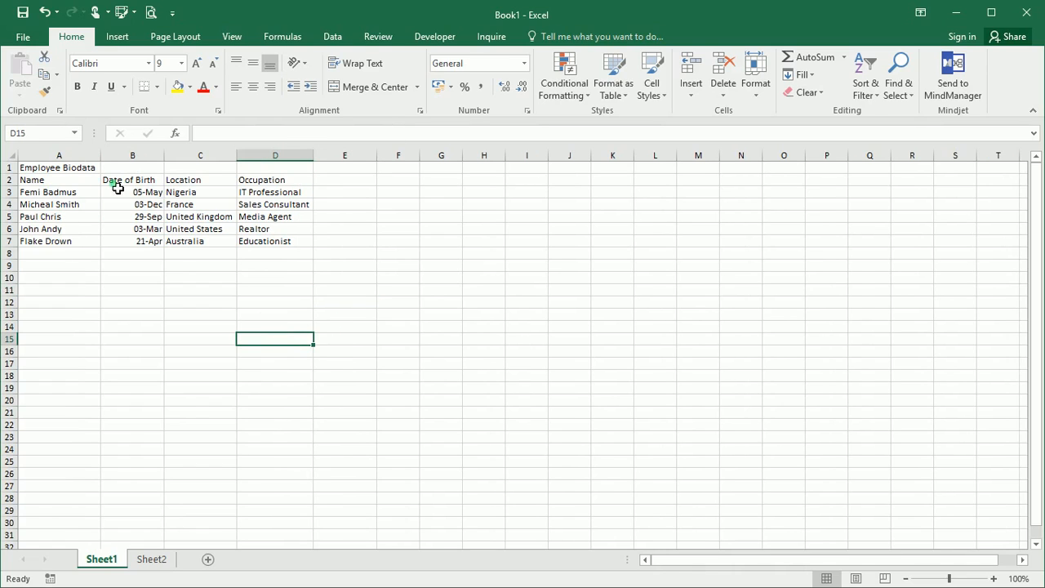
# Step: Set the sheet's default column width to 13
pyautogui.click(755, 96)
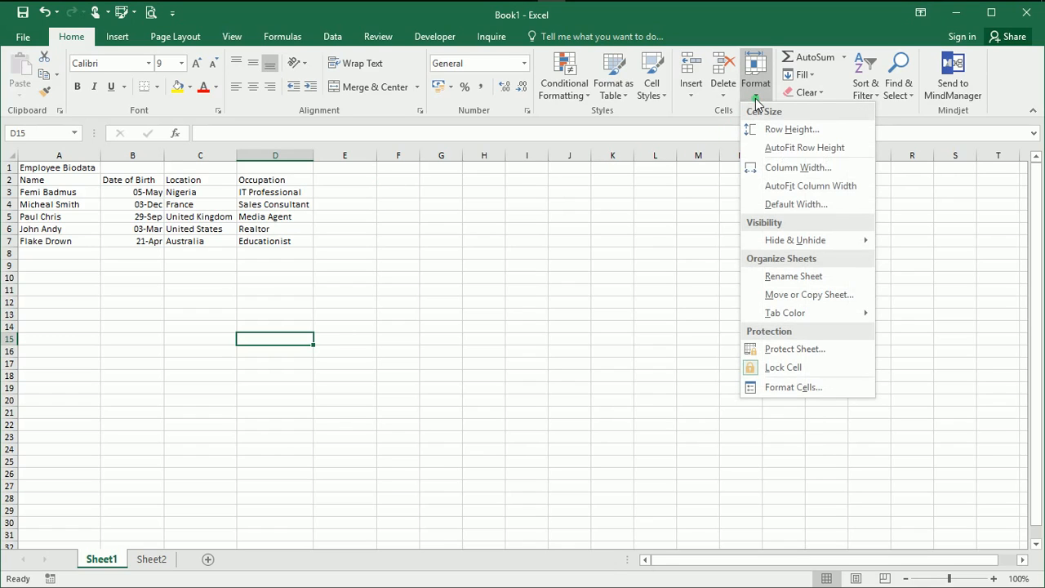
pyautogui.click(777, 211)
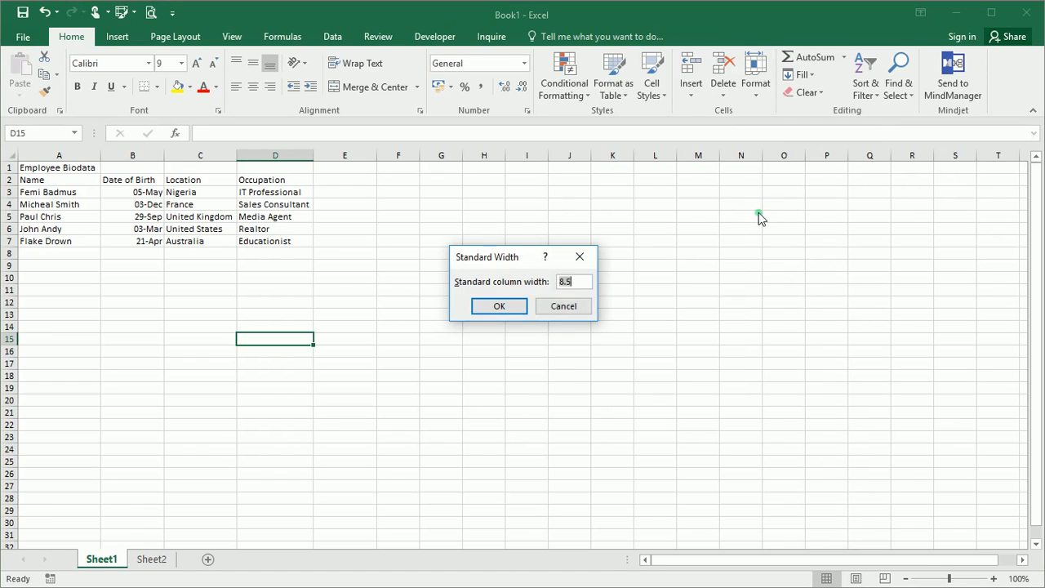
pyautogui.click(575, 286)
pyautogui.write('13')
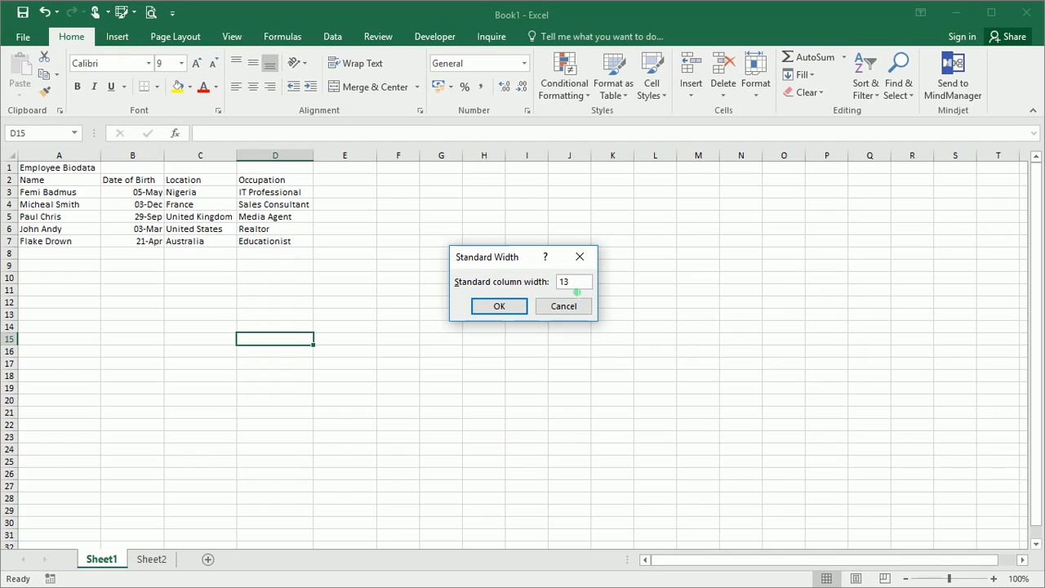
pyautogui.click(500, 306)
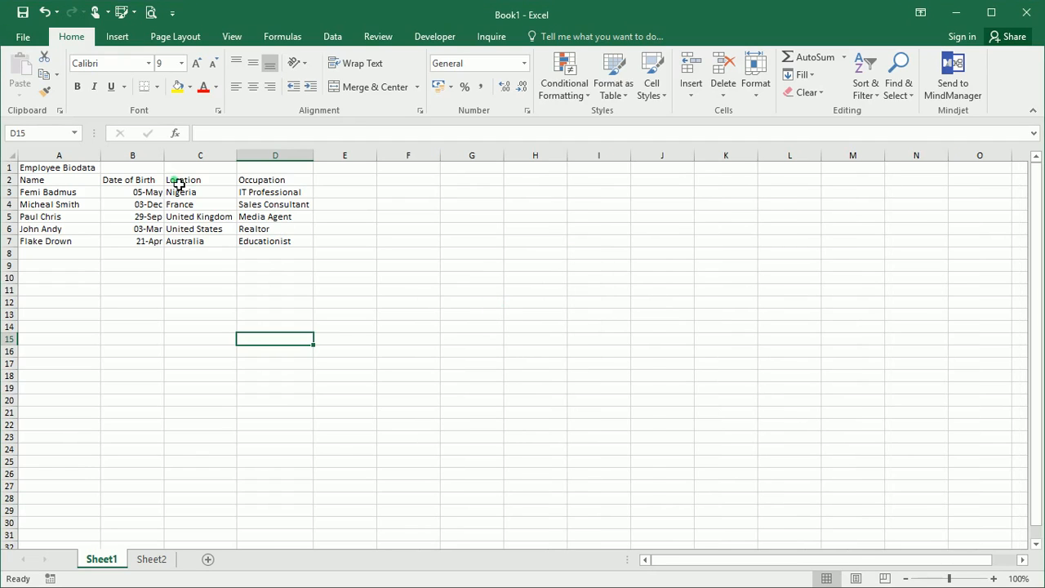
# Step: Try adjusting the width of column E and the height of row 9 slightly by hand
pyautogui.click(345, 205)
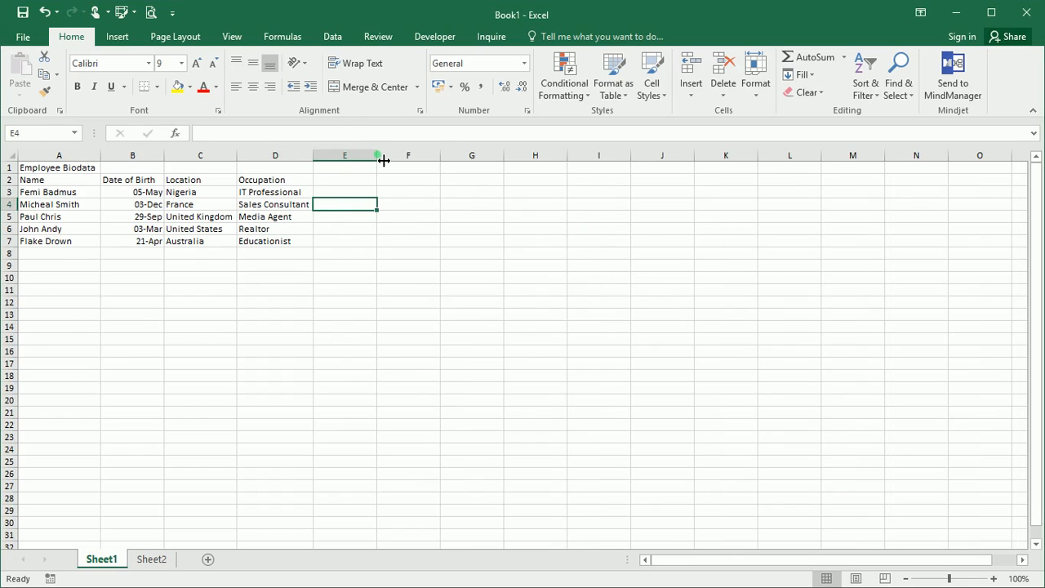
pyautogui.moveTo(383, 161)
pyautogui.mouseDown()
pyautogui.moveTo(403, 163)
pyautogui.moveTo(383, 165)
pyautogui.mouseUp()
pyautogui.moveTo(14, 278); pyautogui.dragTo(14, 277)
pyautogui.click(86, 302)
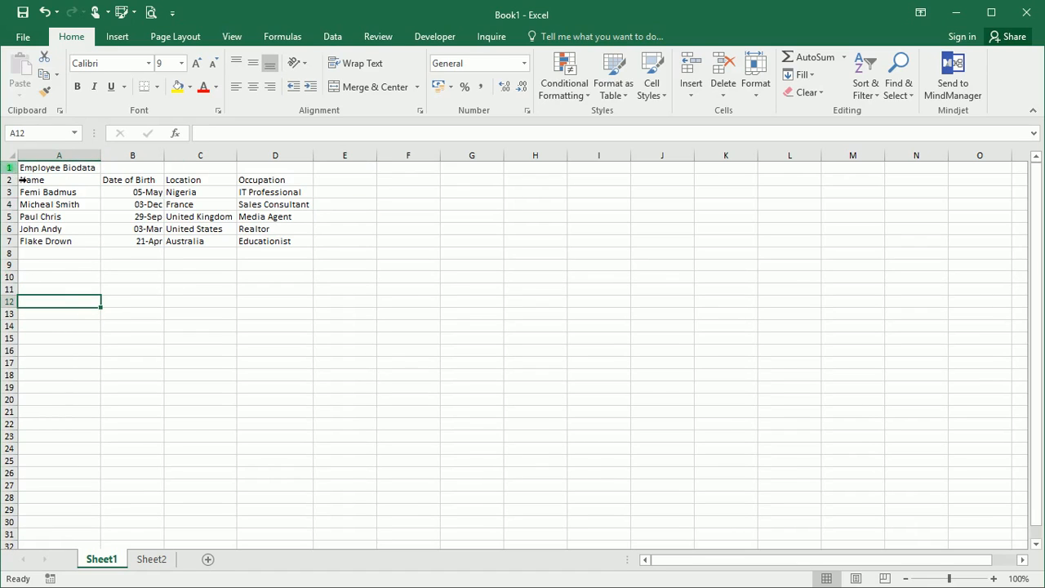
# Step: Merge and center the sheet title Employee Biodata across A1:D1
pyautogui.click(28, 171)
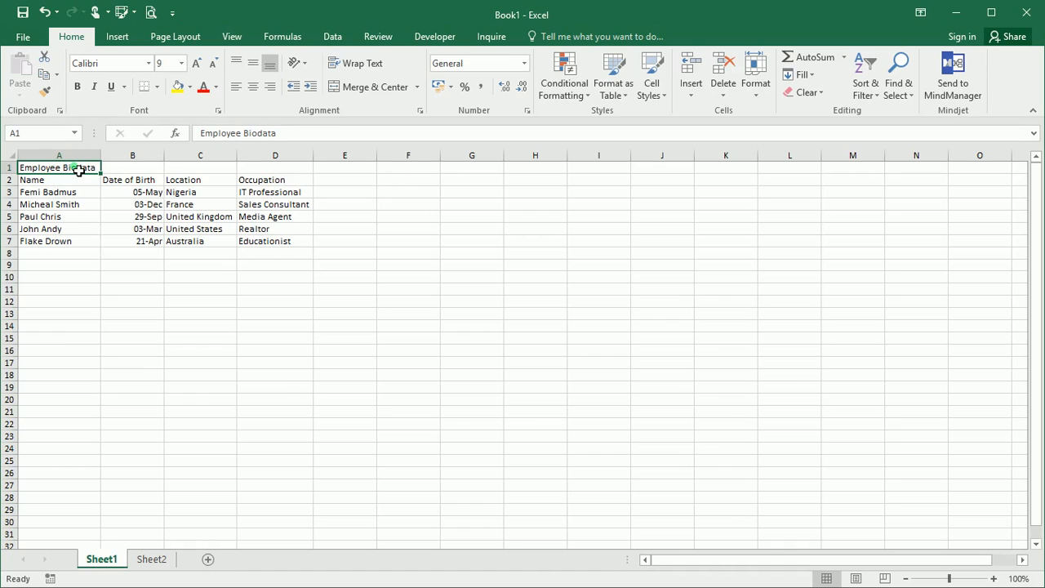
pyautogui.hotkey('shift', 'Right')
pyautogui.hotkey('shift', 'Right')
pyautogui.hotkey('shift', 'Right')
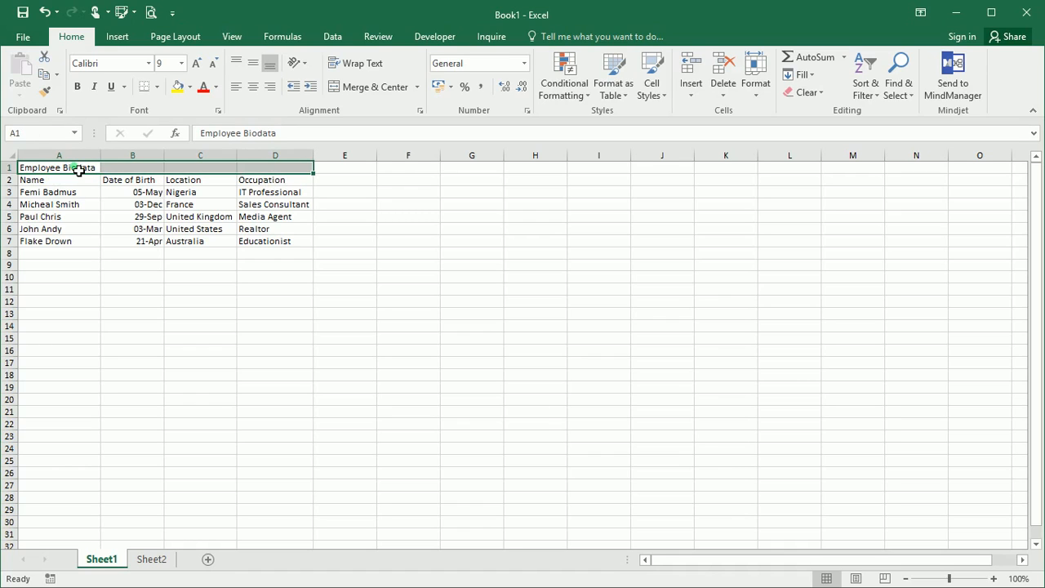
pyautogui.click(360, 88)
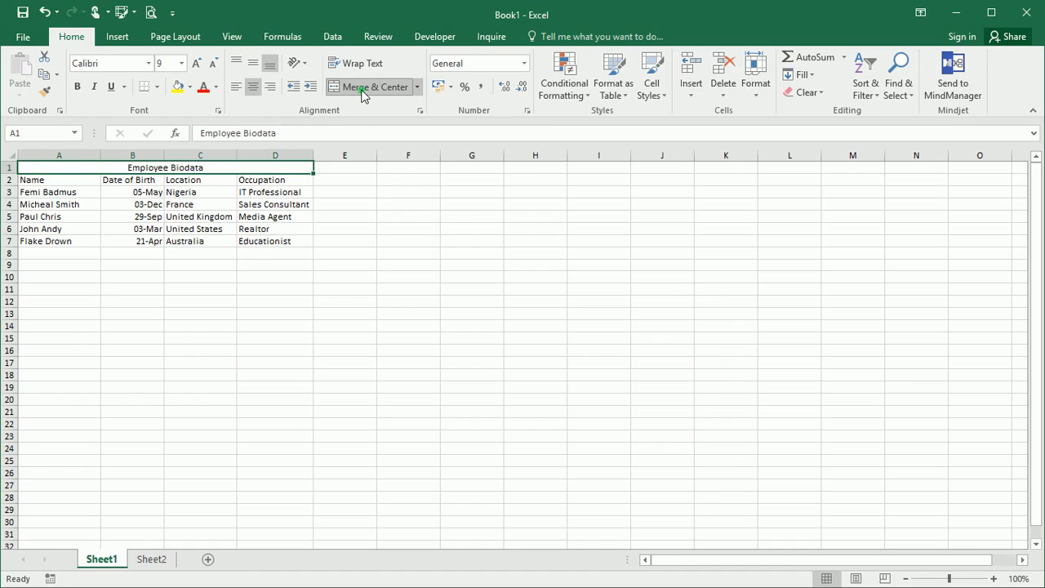
# Step: Apply one common column width to columns A to D of the biodata table
pyautogui.click(163, 277)
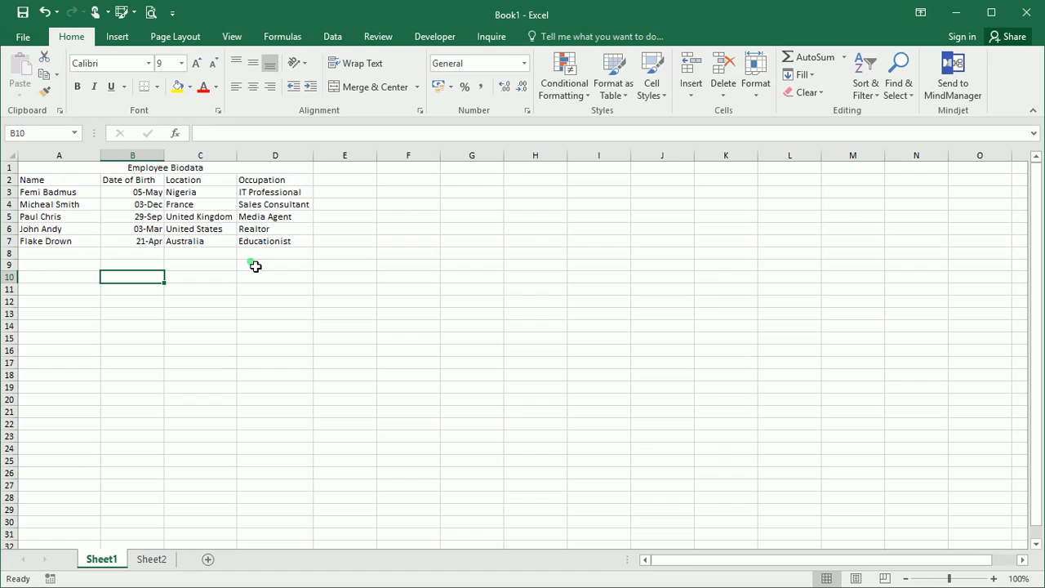
pyautogui.press('F8')
pyautogui.click(30, 169)
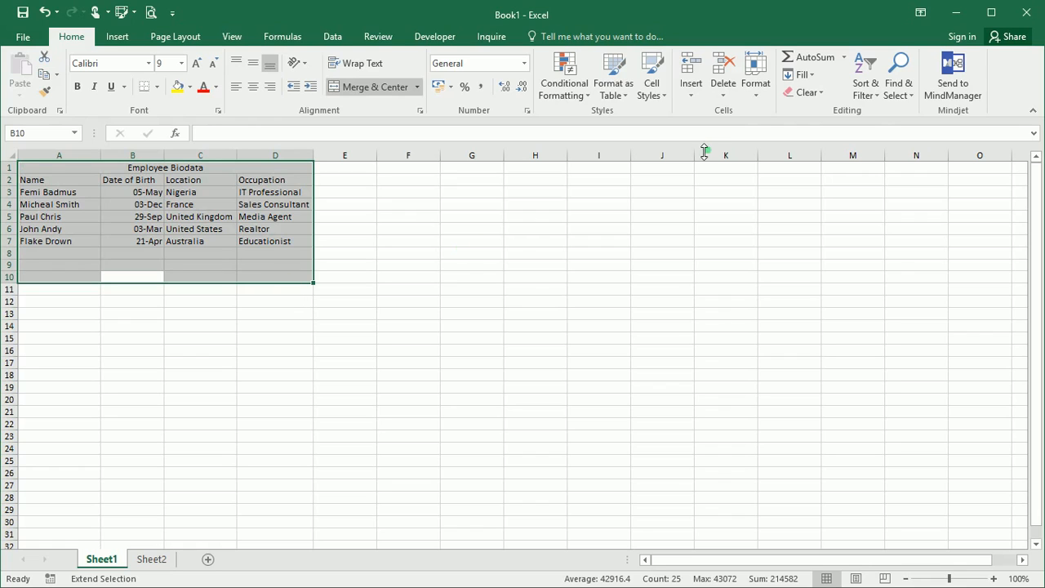
pyautogui.click(753, 91)
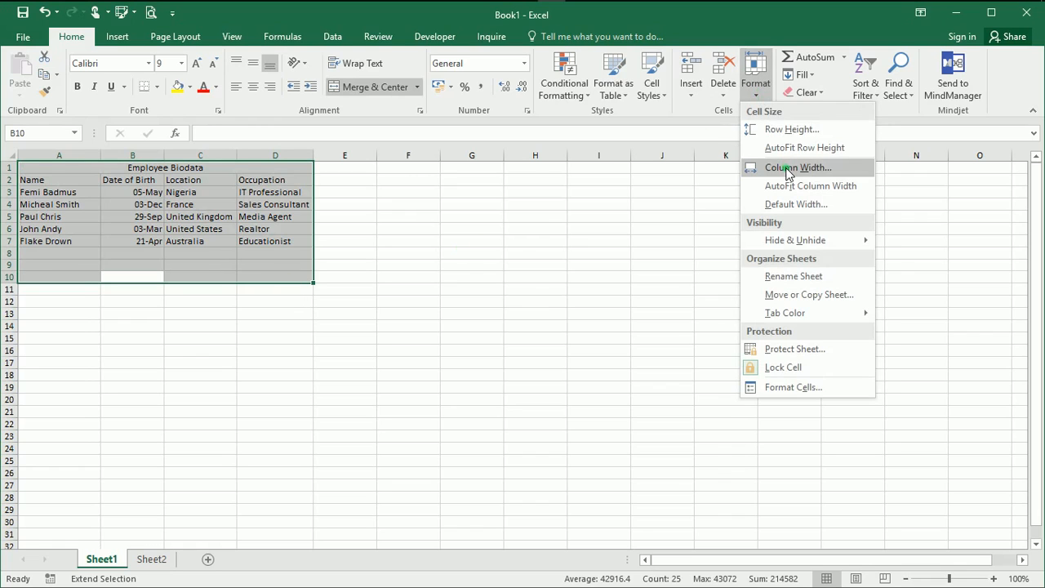
pyautogui.click(787, 169)
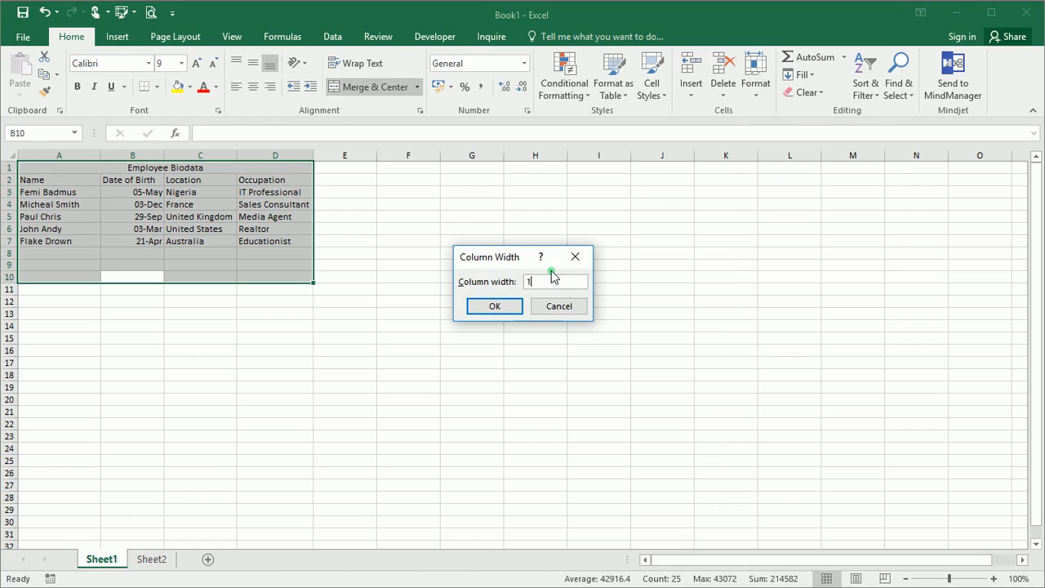
pyautogui.click(507, 308)
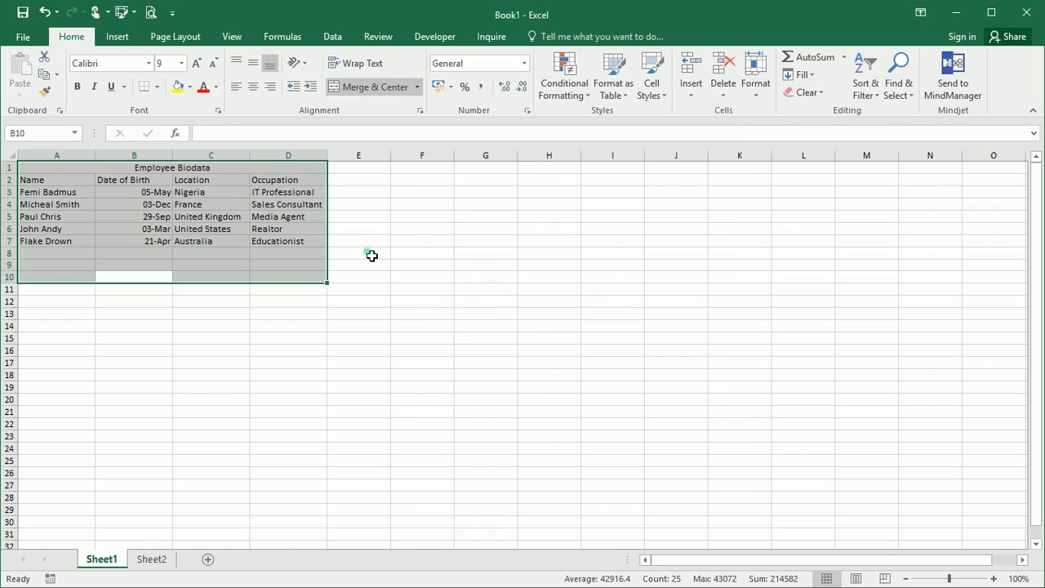
pyautogui.click(280, 327)
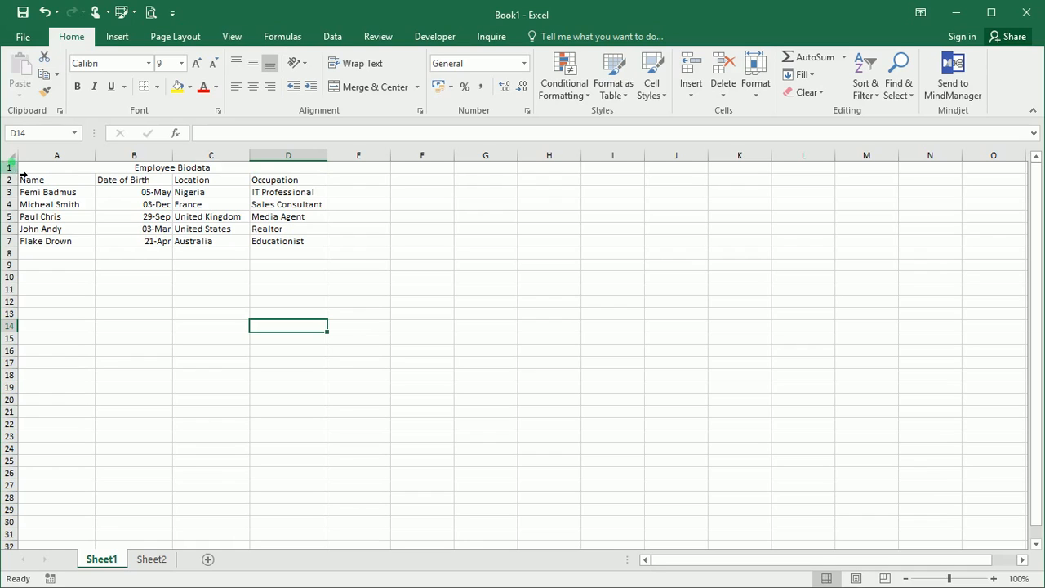
# Step: Set the height of row 14 to 14
pyautogui.click(756, 84)
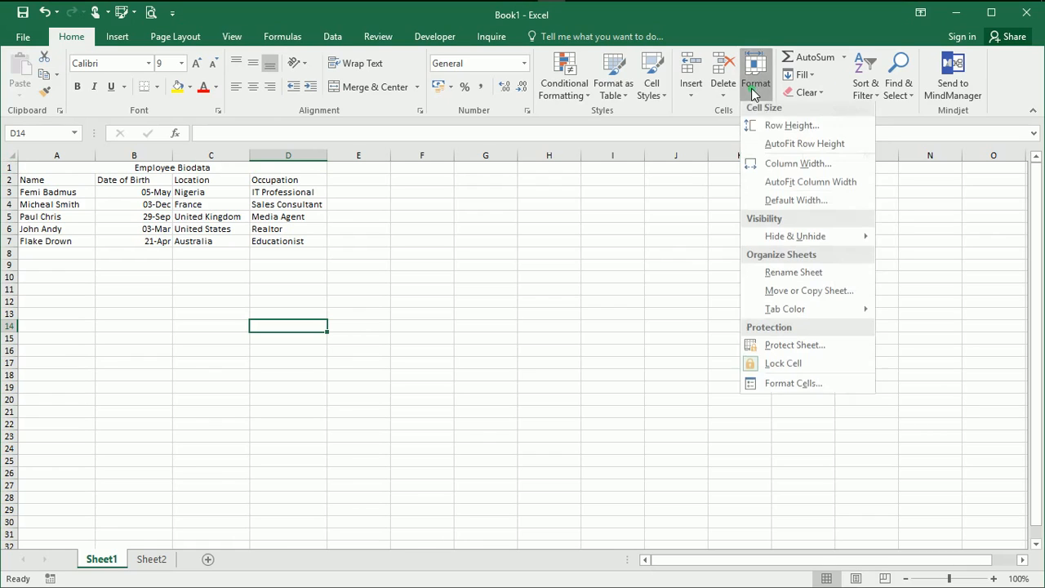
pyautogui.click(772, 129)
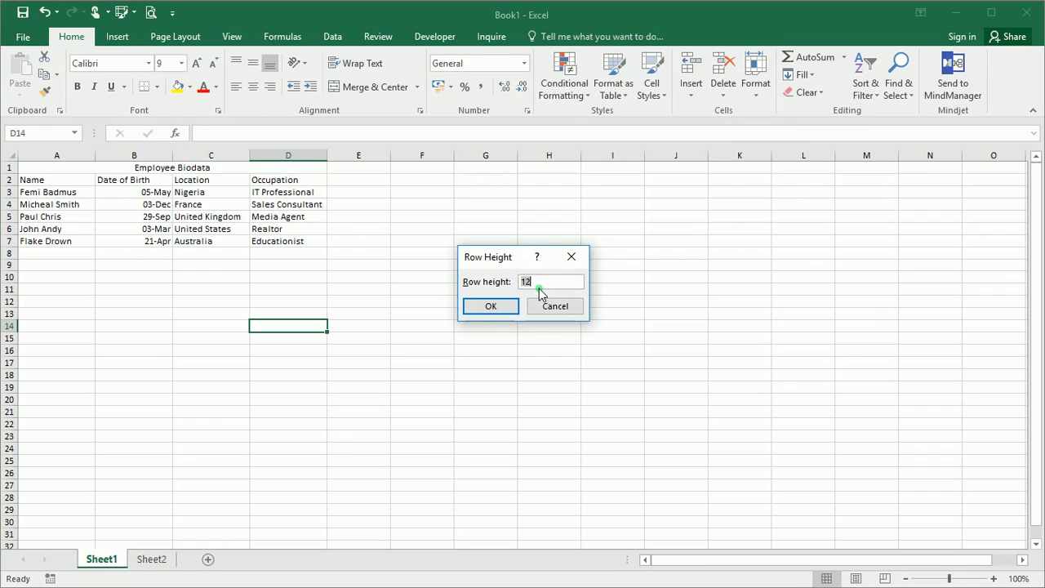
pyautogui.write('14')
pyautogui.press('Return')
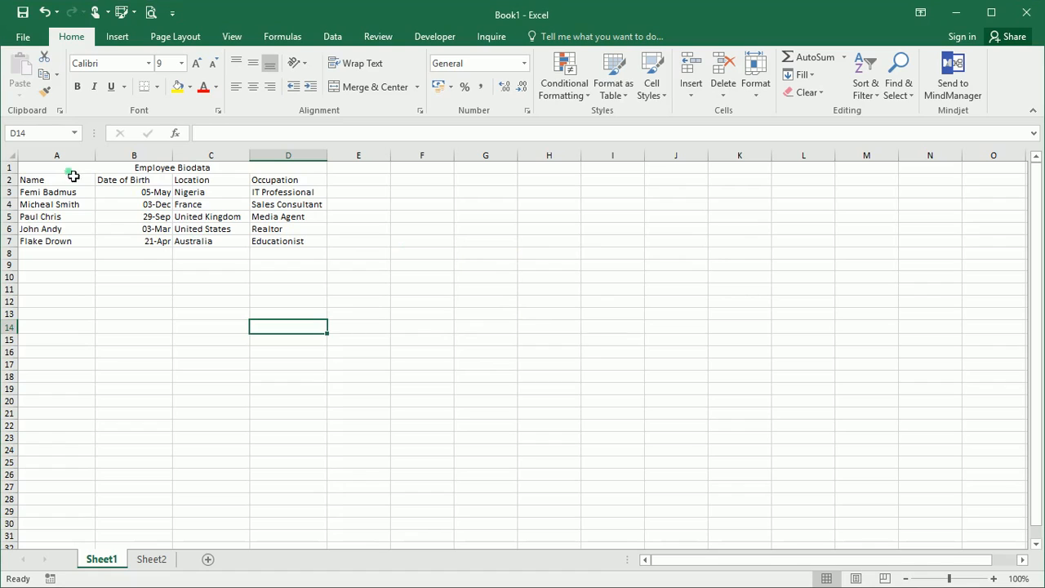
# Step: Make the title row 1 taller by hand and middle-align the Employee Biodata title vertically
pyautogui.click(45, 169)
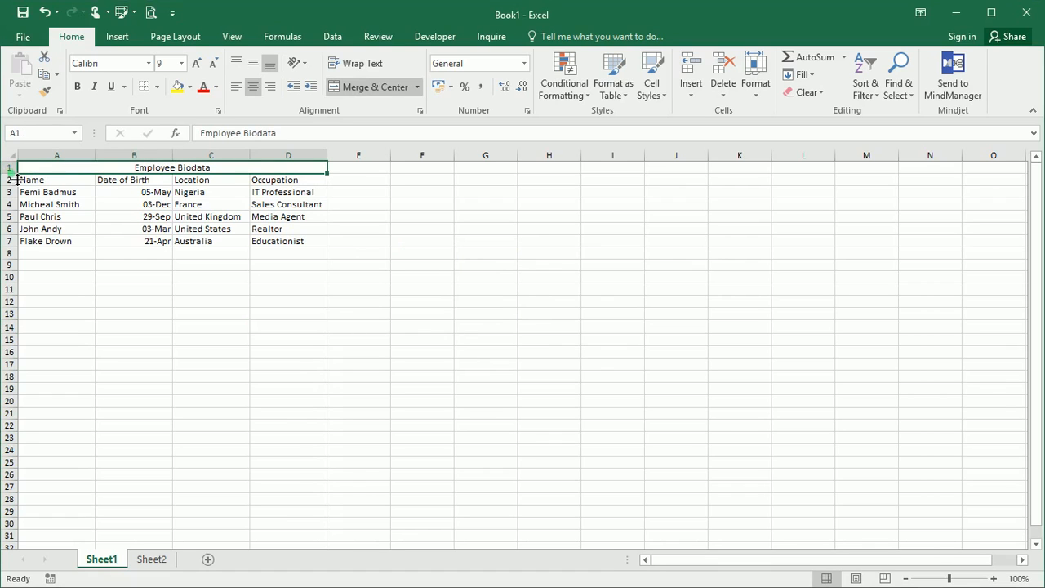
pyautogui.moveTo(10, 173); pyautogui.dragTo(16, 184)
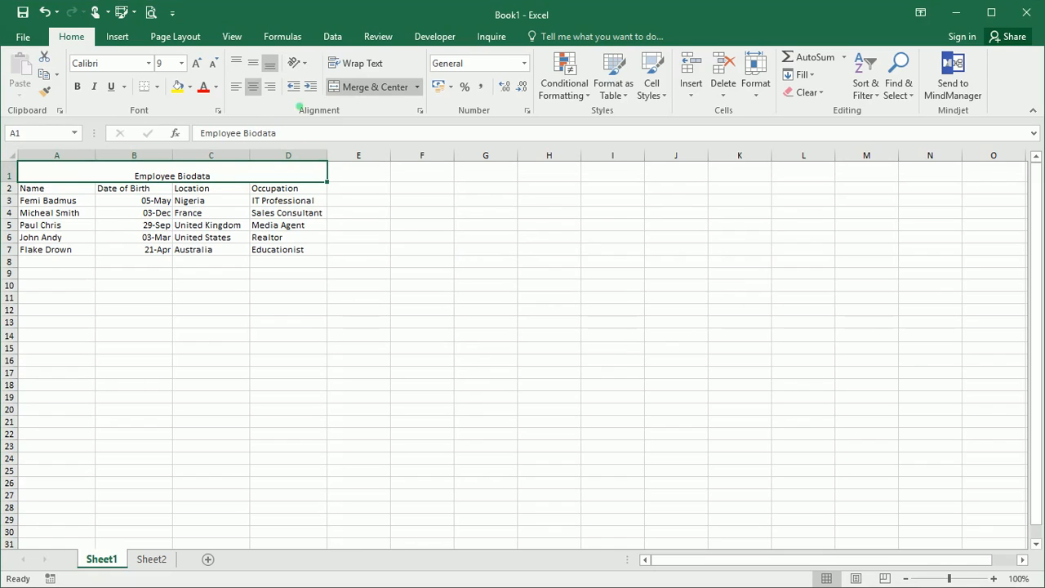
pyautogui.click(256, 65)
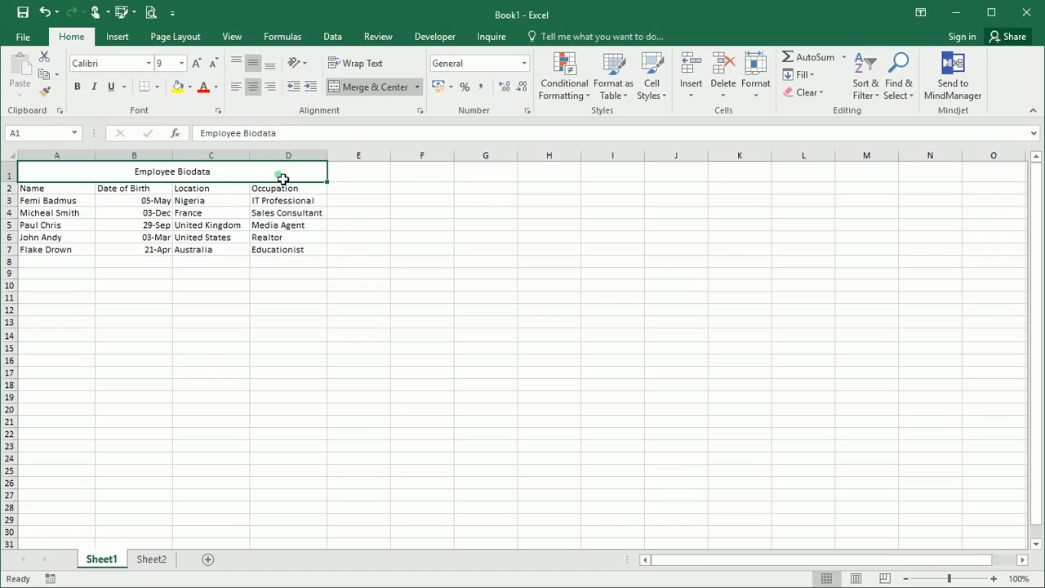
# Step: Format the Employee Biodata title with a yellow fill, font size 12 and bold text
pyautogui.click(179, 88)
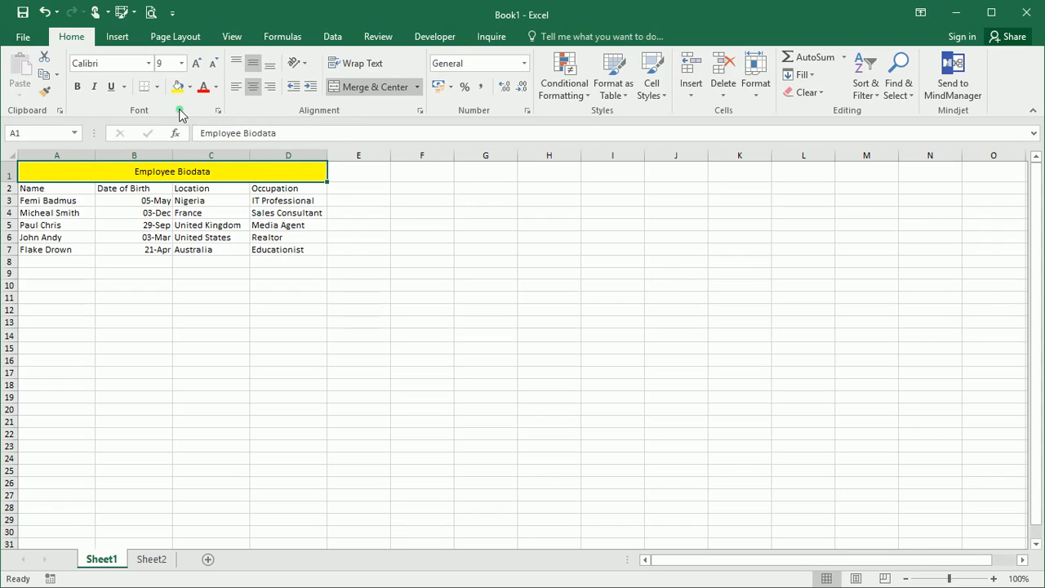
pyautogui.click(181, 63)
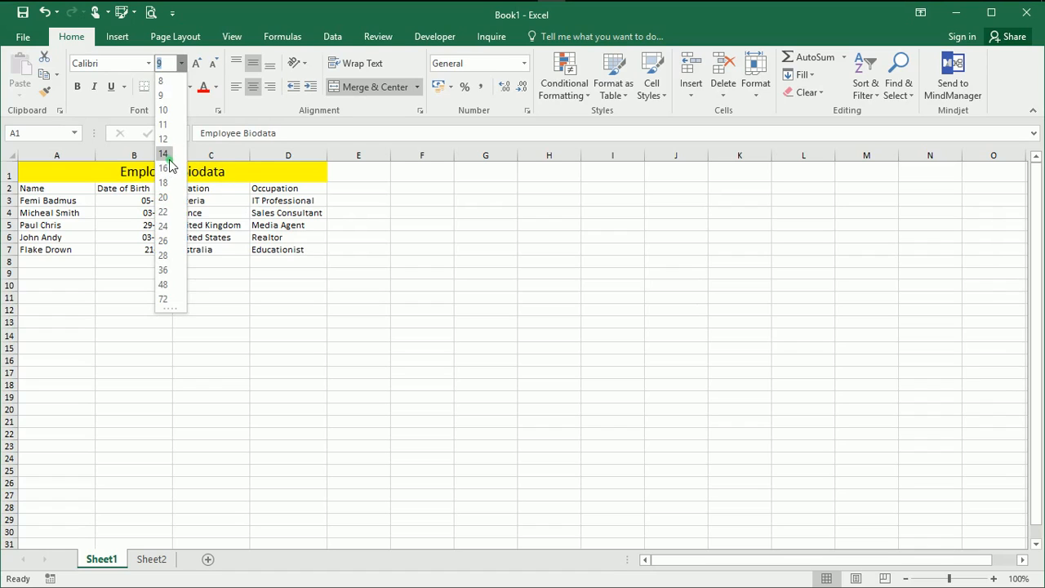
pyautogui.click(164, 139)
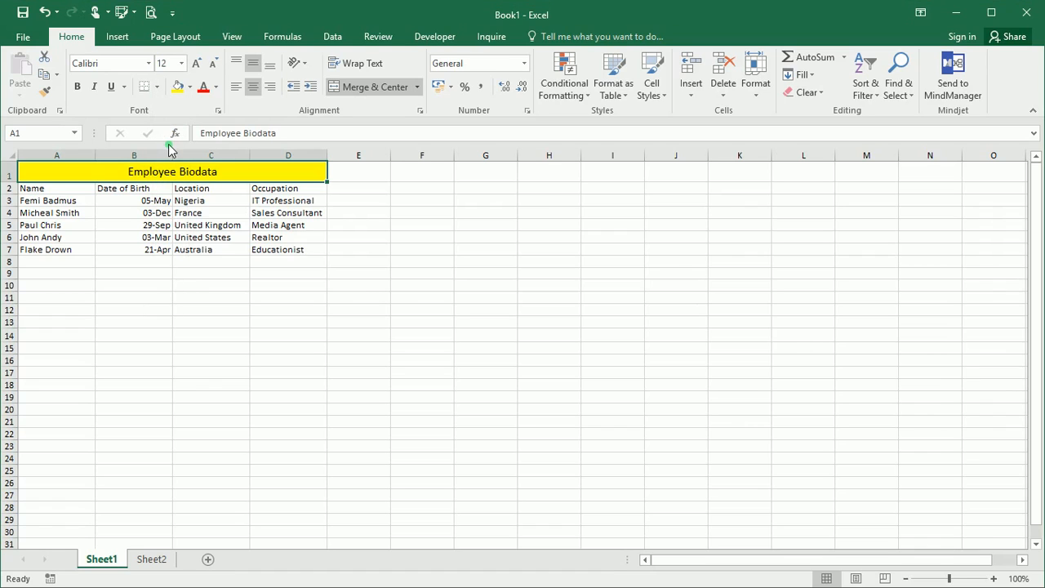
pyautogui.click(78, 87)
pyautogui.click(174, 308)
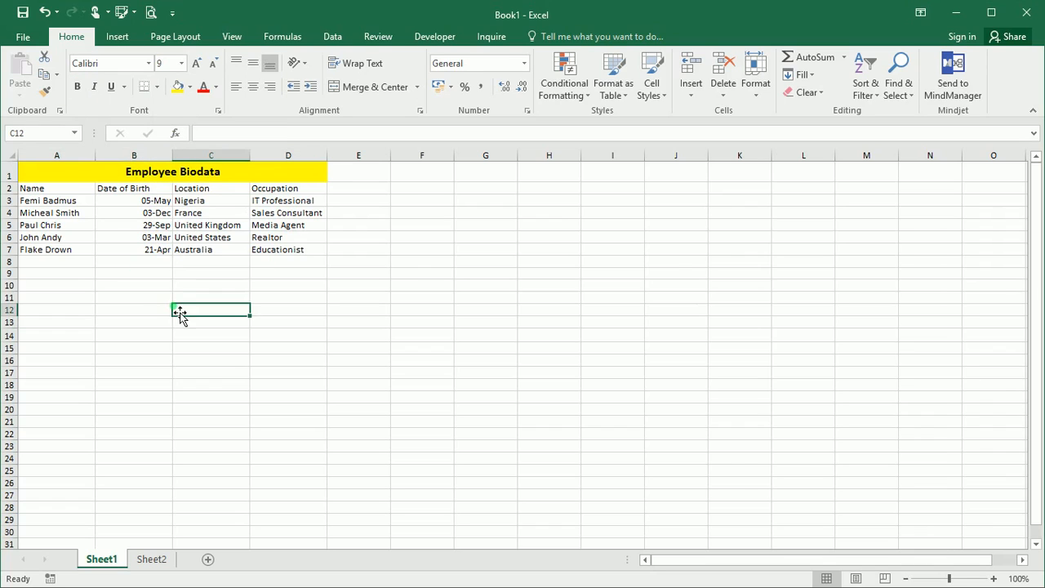
# Step: Make the column headings in A2:D2 bold and center them horizontally
pyautogui.click(28, 192)
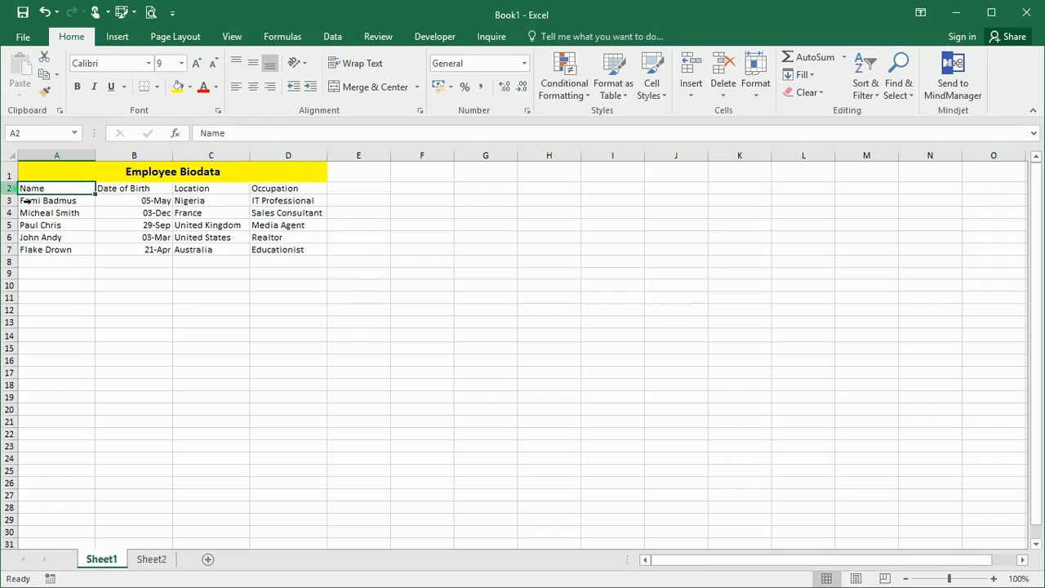
pyautogui.click(29, 189)
pyautogui.keyDown('shift'); pyautogui.click(292, 189); pyautogui.keyUp('shift')
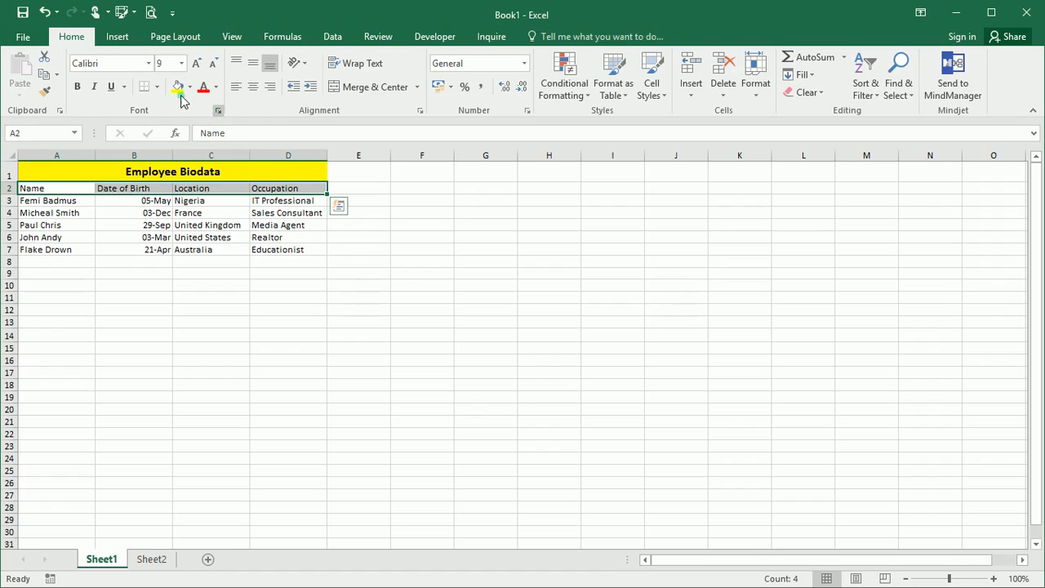
pyautogui.click(78, 87)
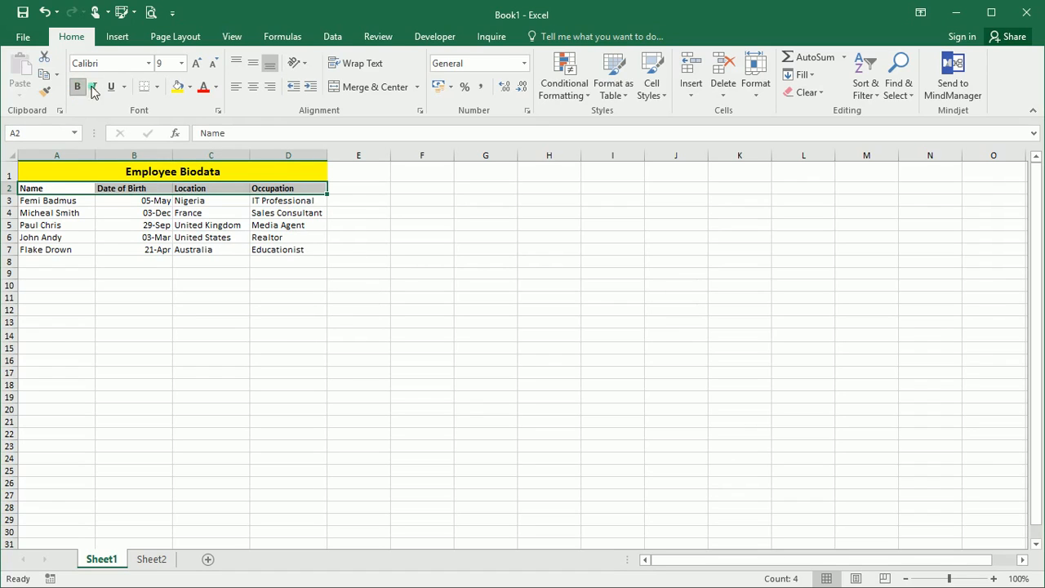
pyautogui.click(254, 86)
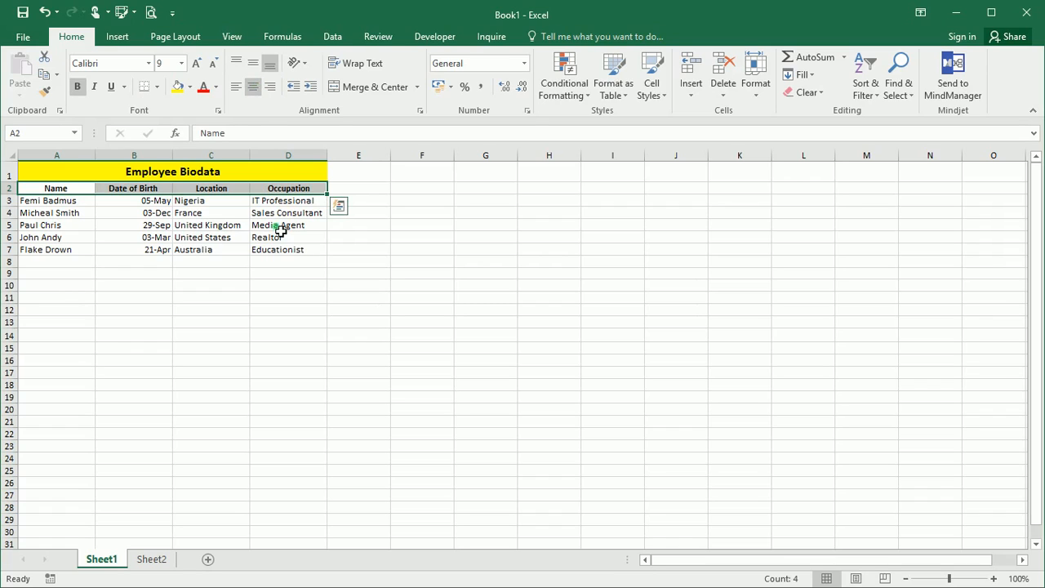
pyautogui.click(139, 286)
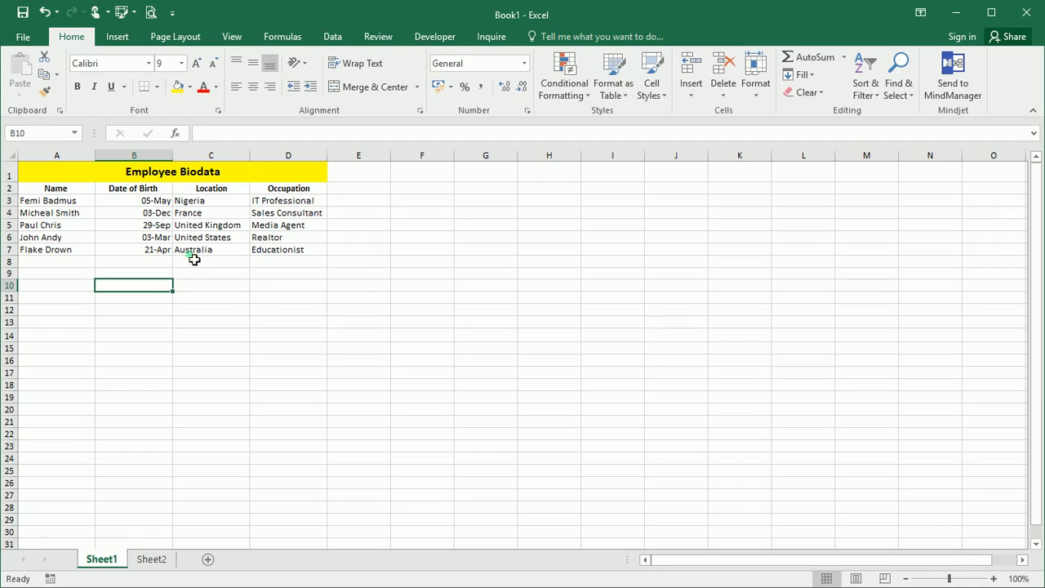
pyautogui.click(60, 225)
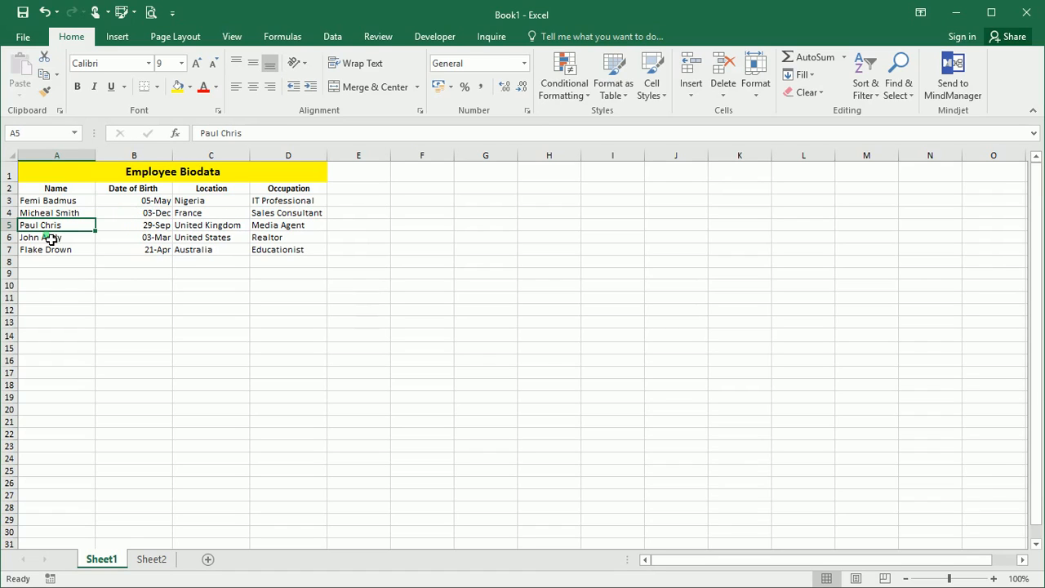
pyautogui.click(53, 192)
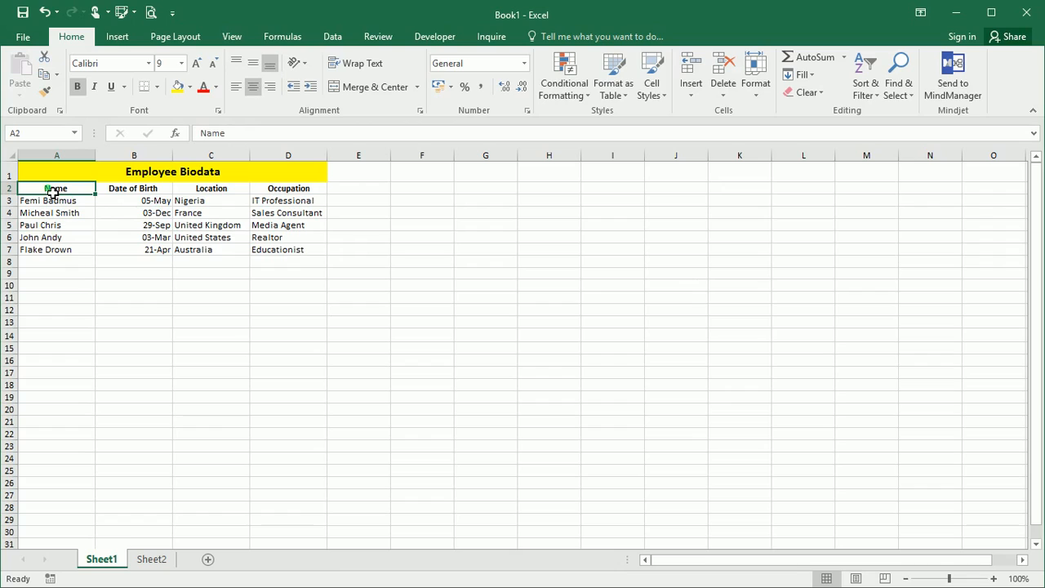
pyautogui.press('alt')
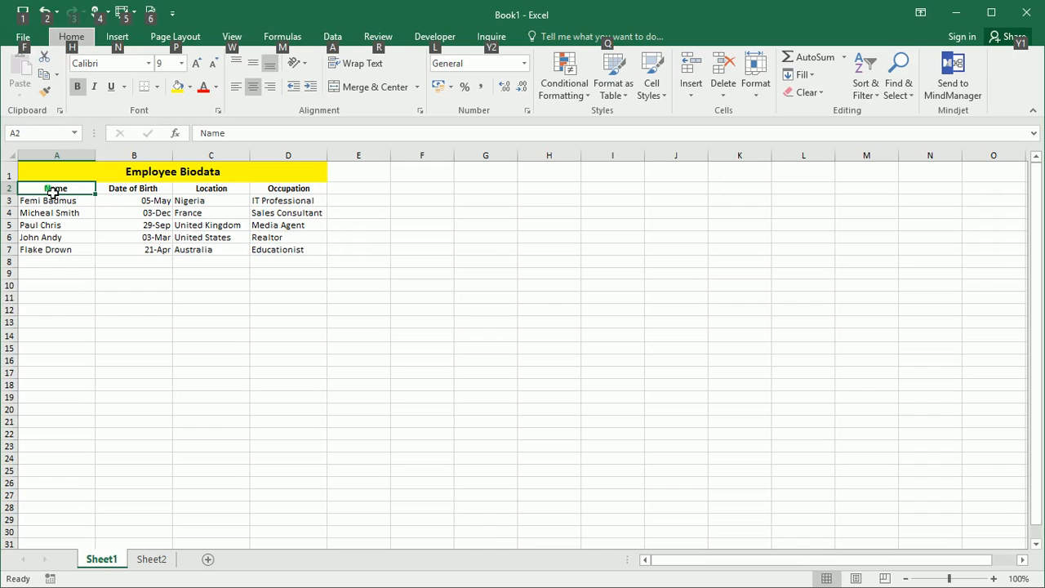
pyautogui.click(70, 390)
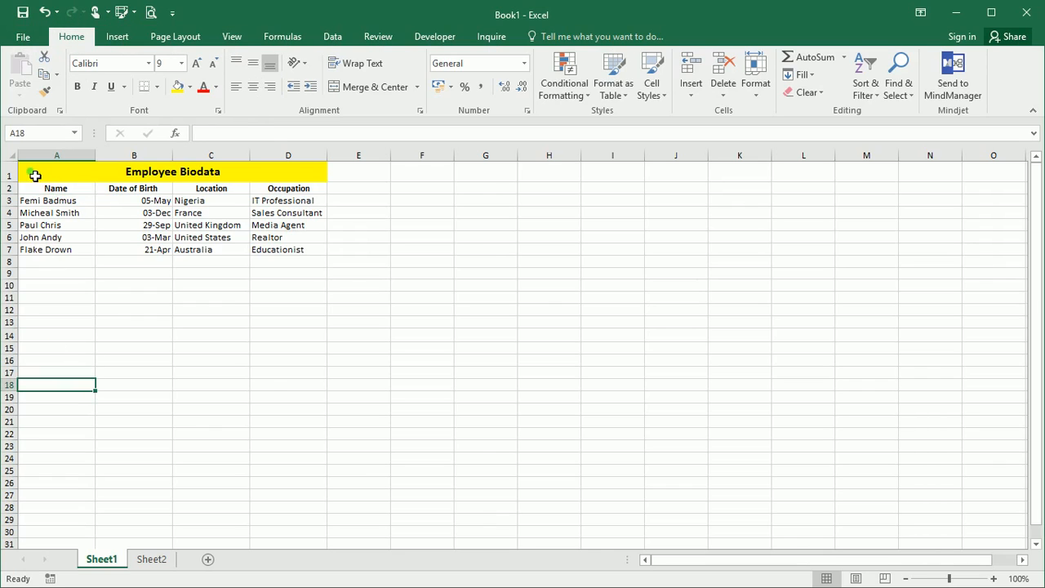
pyautogui.click(35, 175)
pyautogui.press('alt')
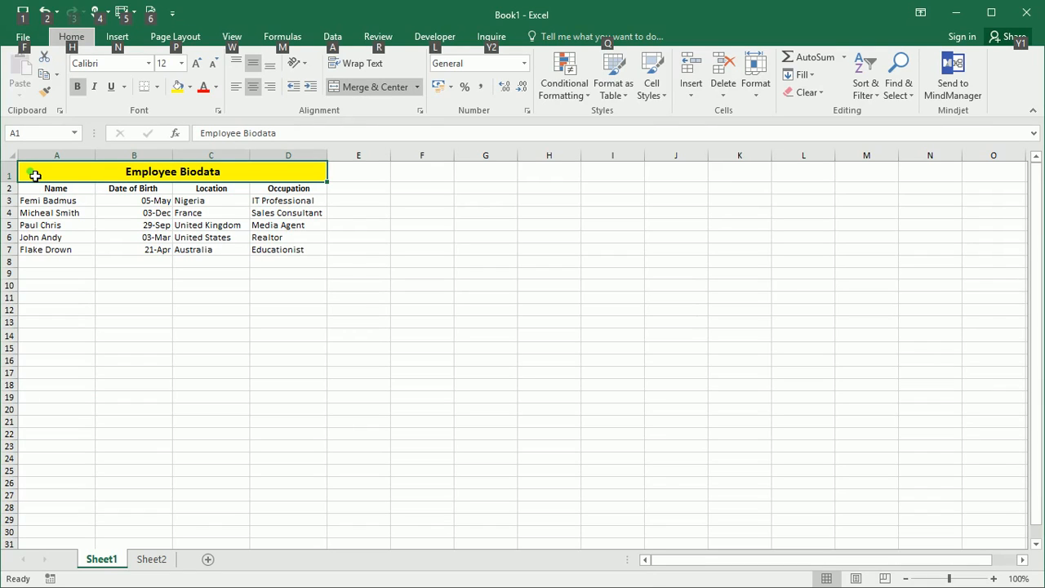
pyautogui.click(33, 173)
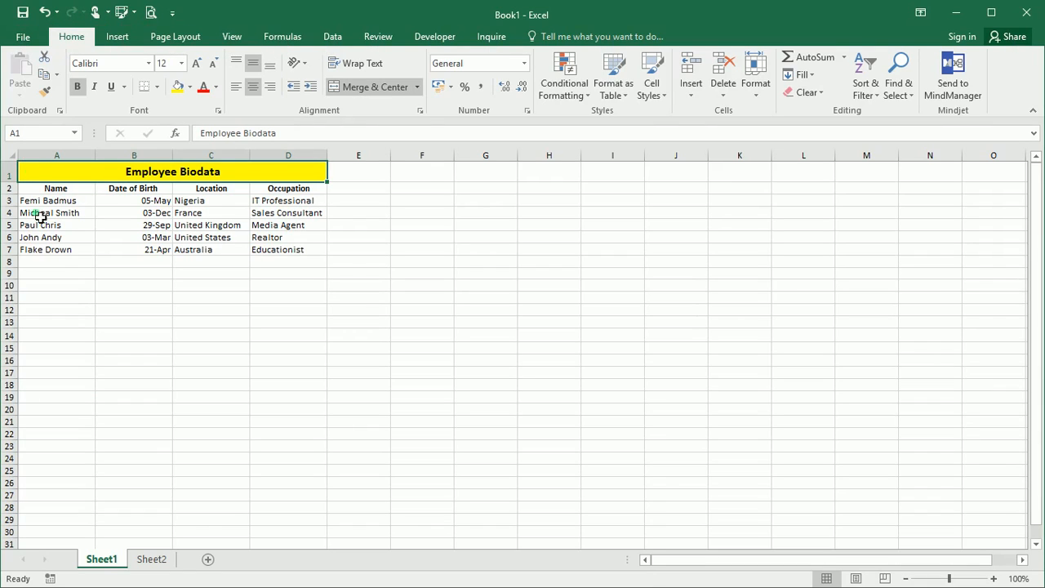
# Step: Select the headings and employee records in A2:D7 by extending the selection from A7
pyautogui.click(57, 254)
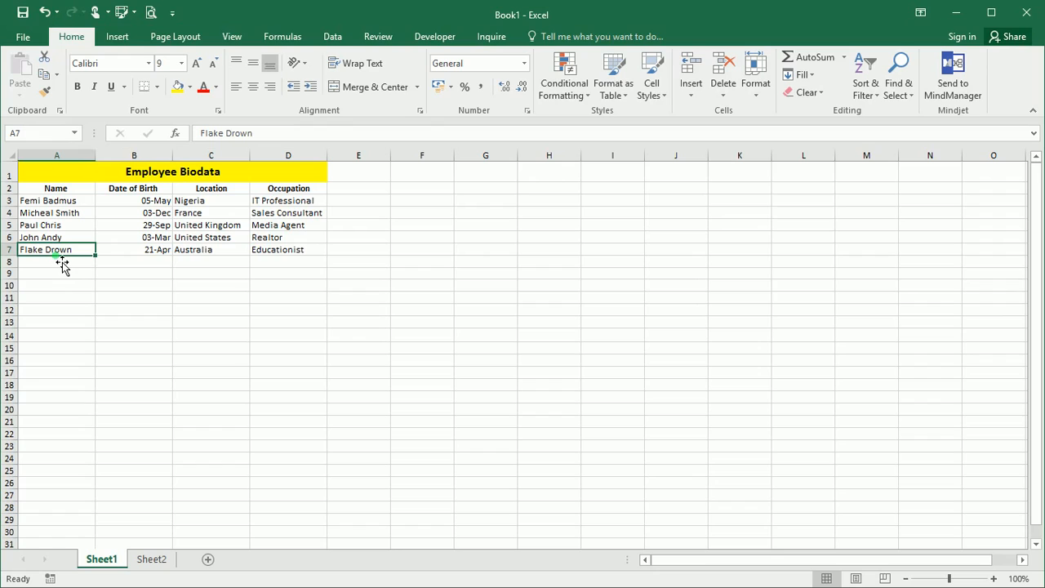
pyautogui.press('F8')
pyautogui.click(41, 190)
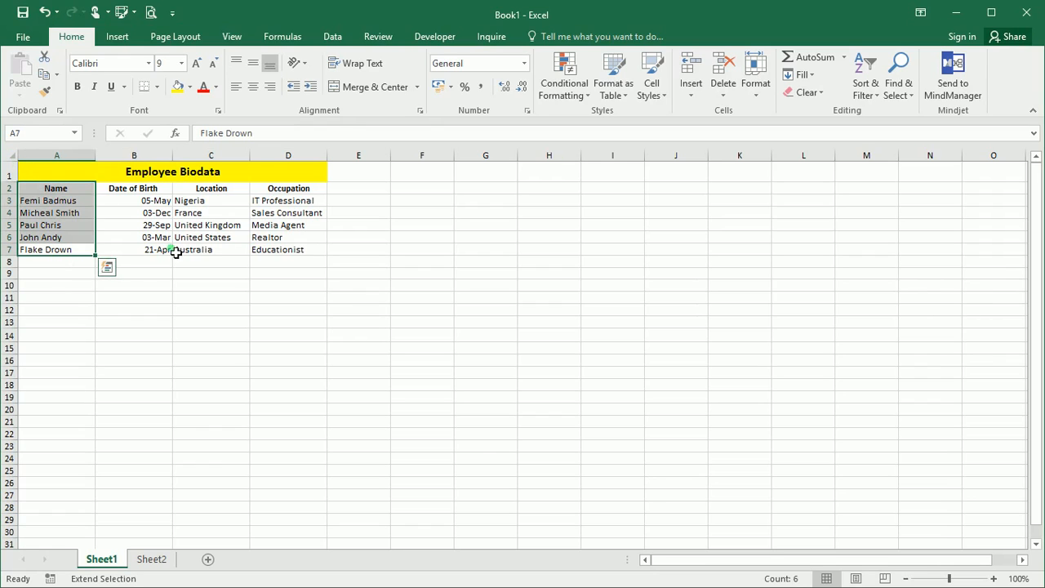
pyautogui.click(309, 251)
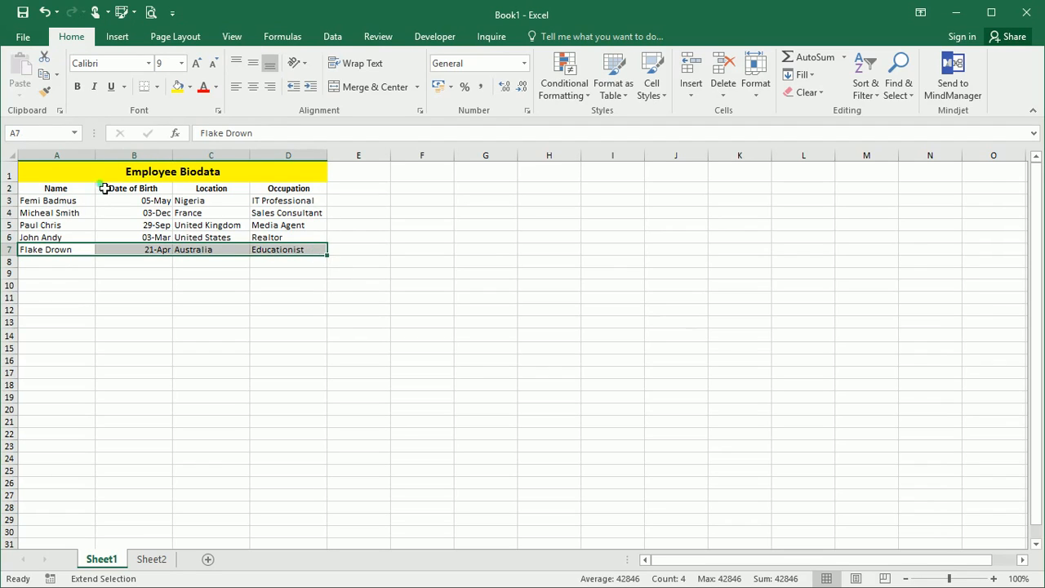
pyautogui.click(29, 191)
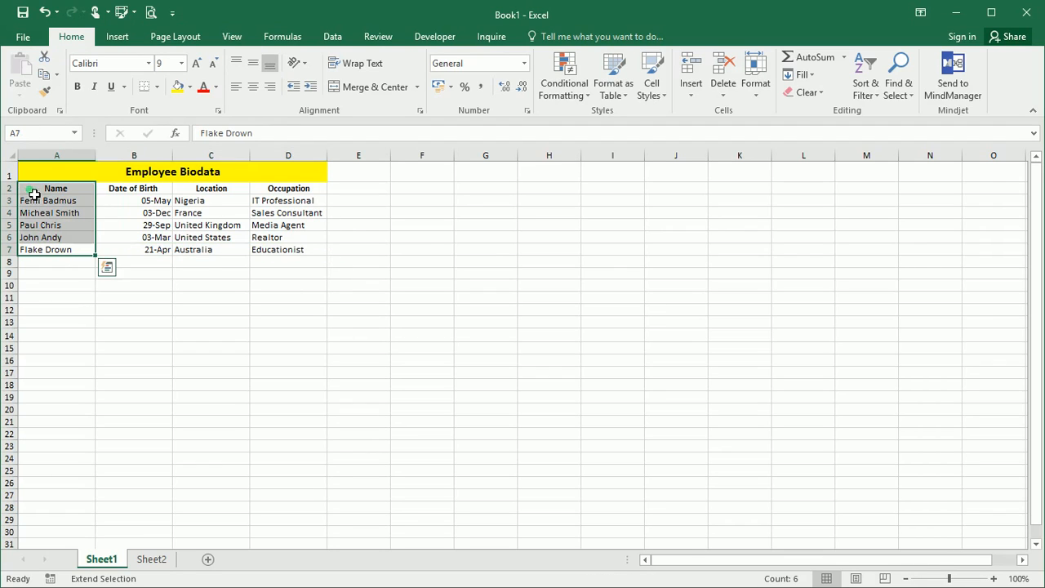
pyautogui.click(327, 226)
pyautogui.click(36, 194)
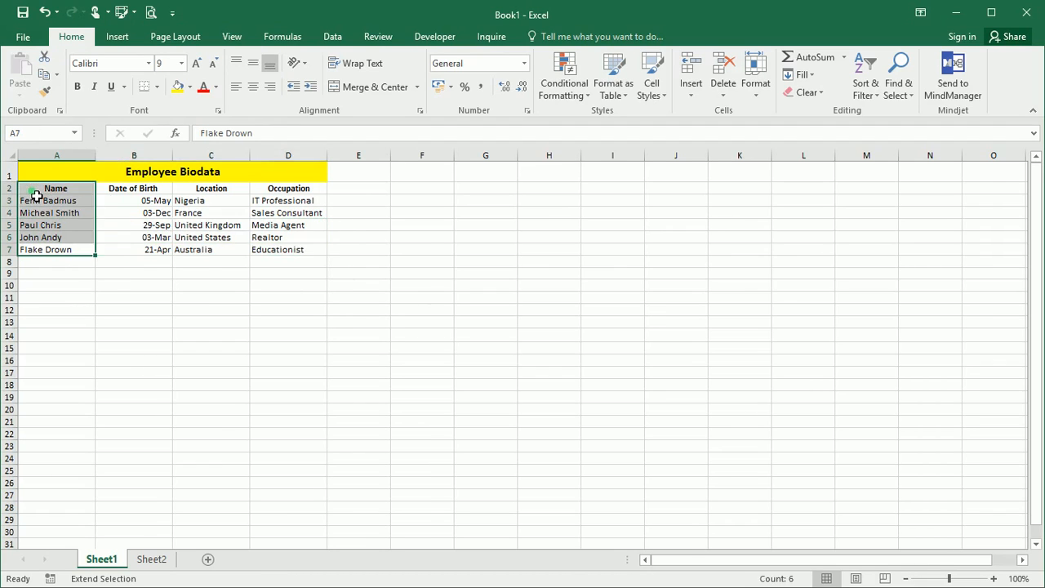
pyautogui.press('Right')
pyautogui.press('Right')
pyautogui.press('Right')
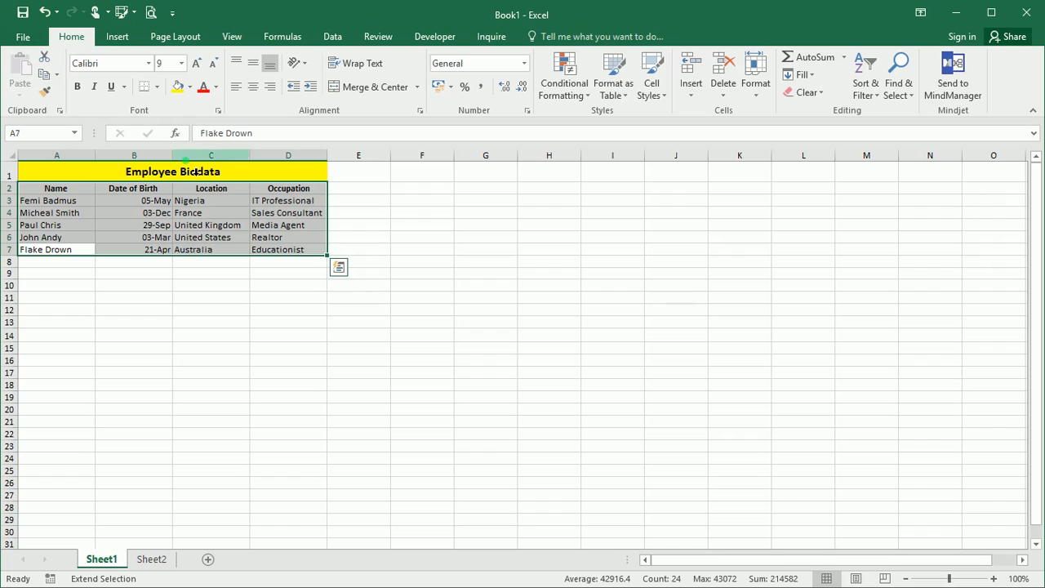
# Step: Convert the range A2:D7 into a table with the header option enabled
pyautogui.click(125, 39)
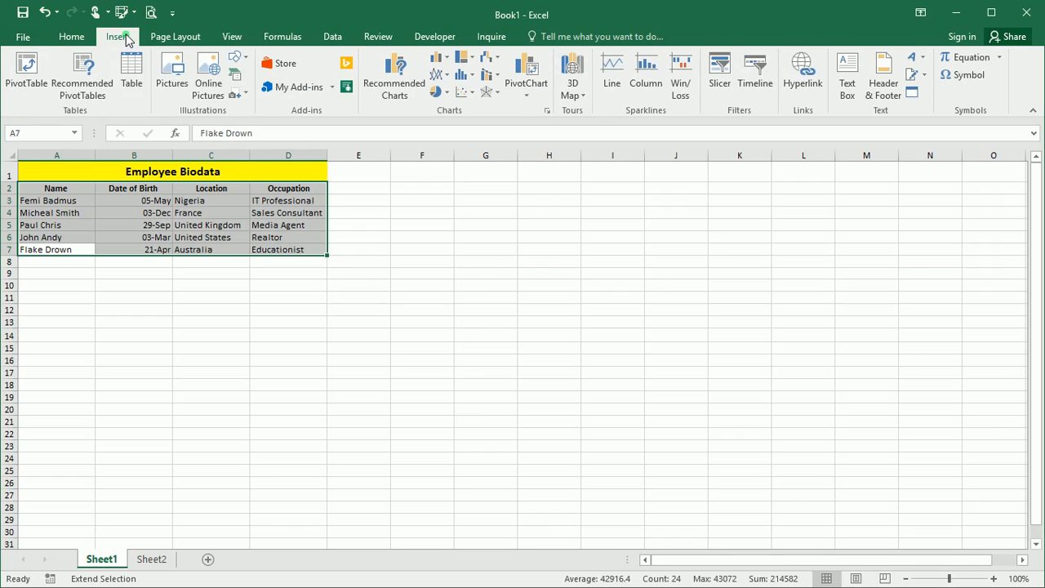
pyautogui.click(133, 82)
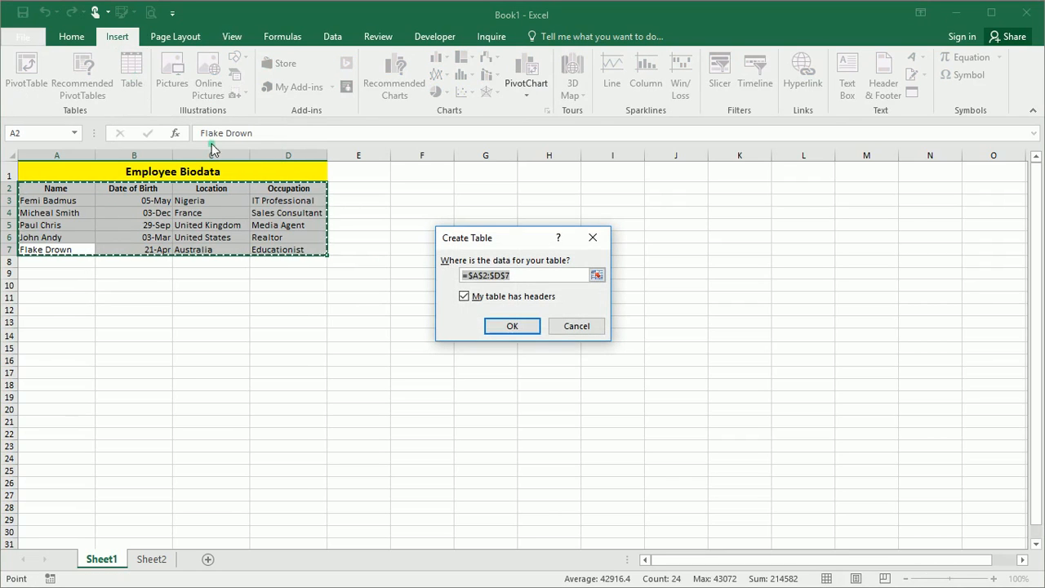
pyautogui.click(462, 298)
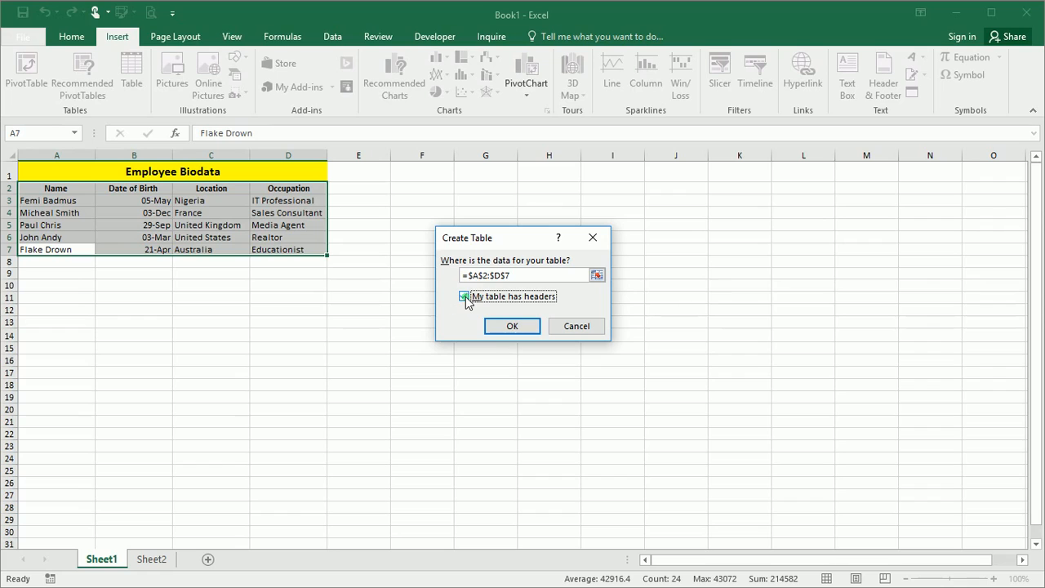
pyautogui.click(511, 327)
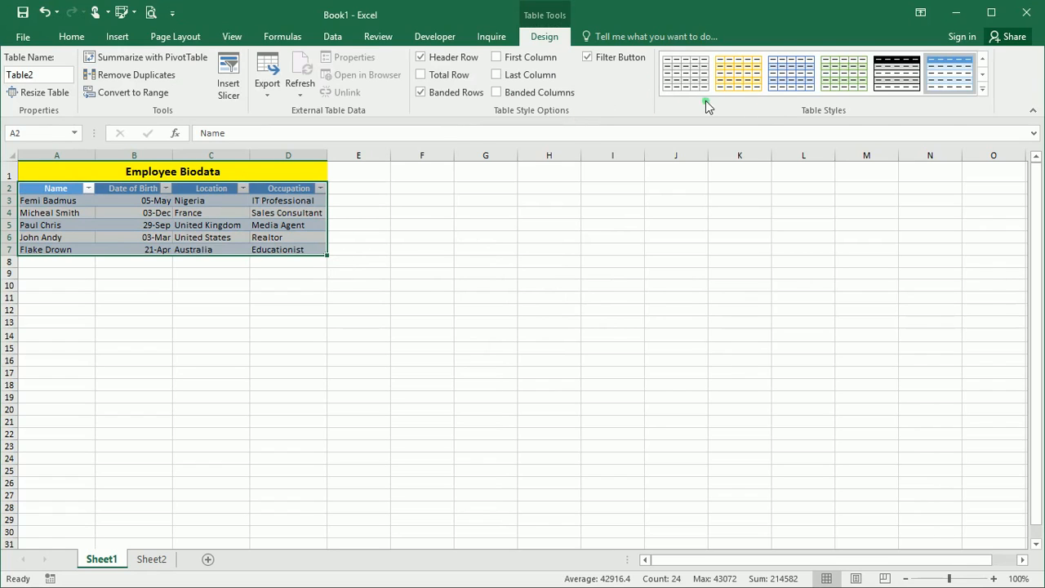
# Step: Try blue and black table styles on the biodata table, and apply the light green style with gridlines
pyautogui.click(803, 73)
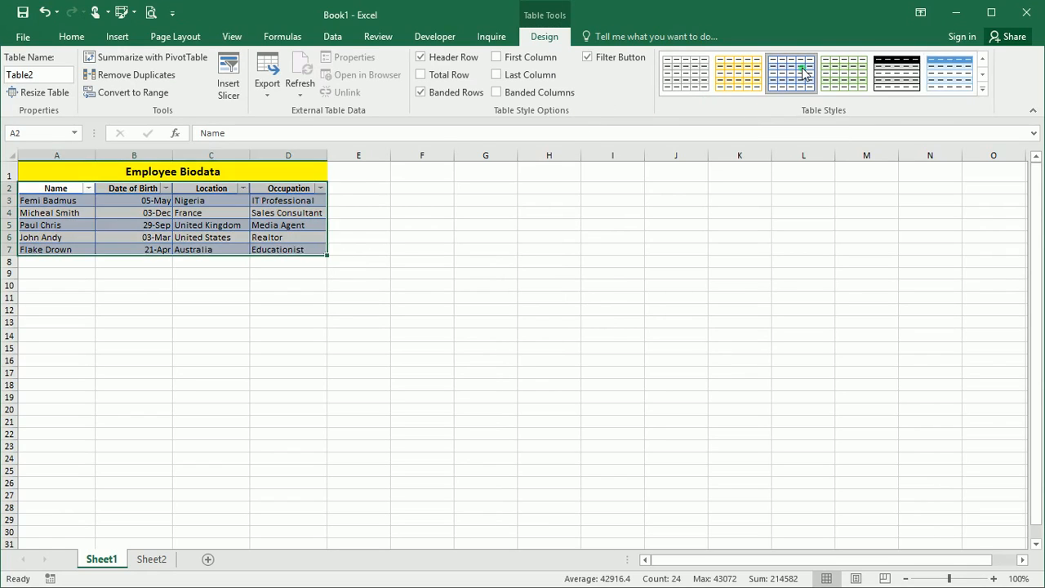
pyautogui.click(895, 82)
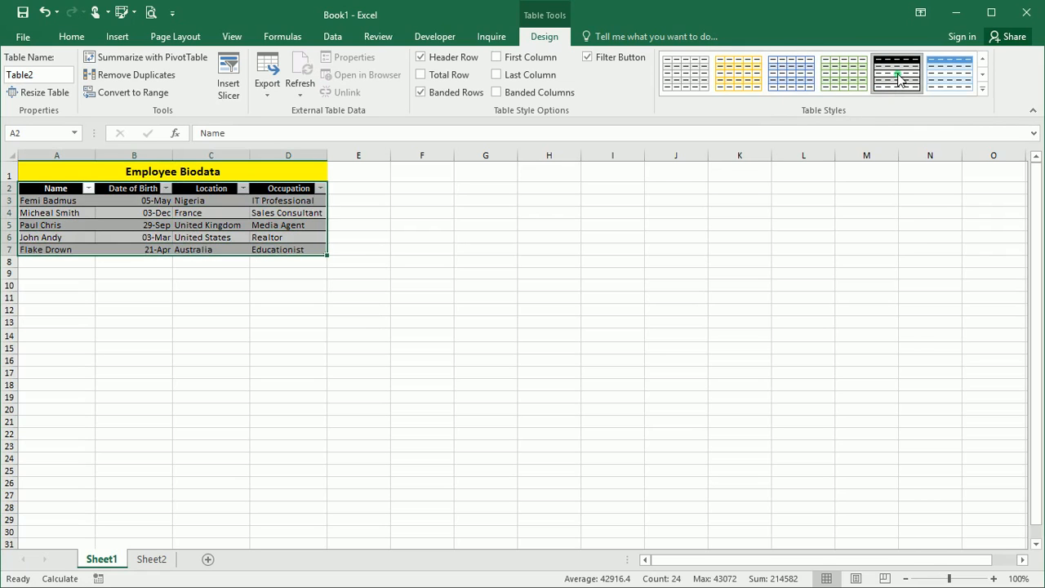
pyautogui.click(982, 90)
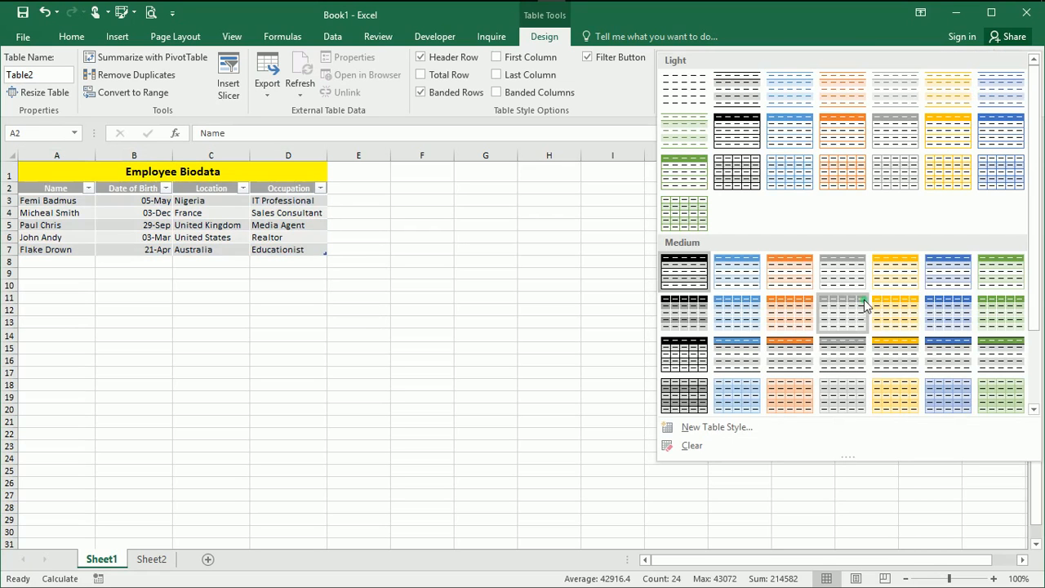
pyautogui.click(740, 281)
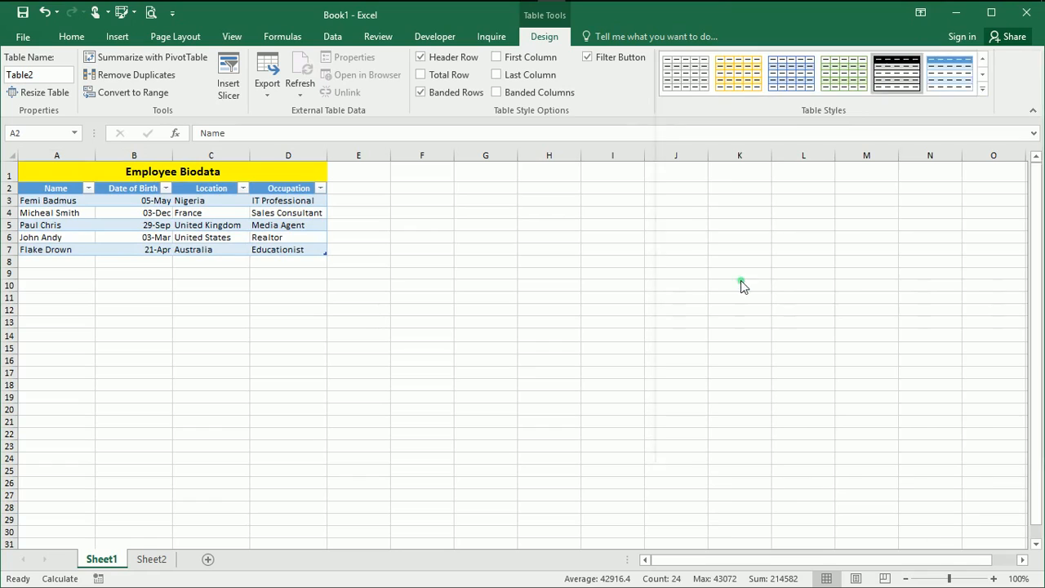
pyautogui.click(844, 75)
pyautogui.click(433, 288)
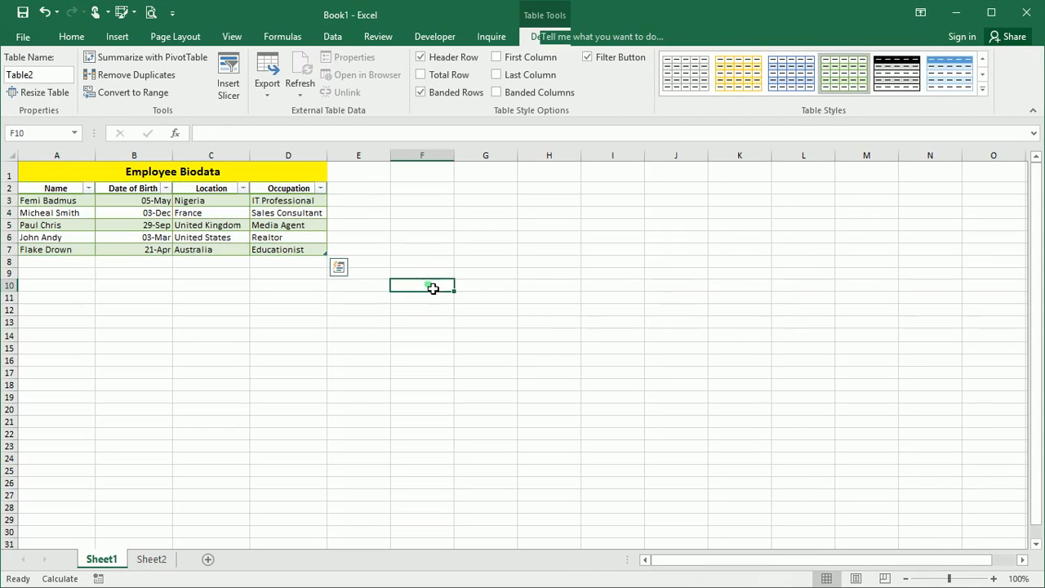
# Step: Select the title and the whole table, A1:D7, in extend-selection mode, and release the selection
pyautogui.click(315, 255)
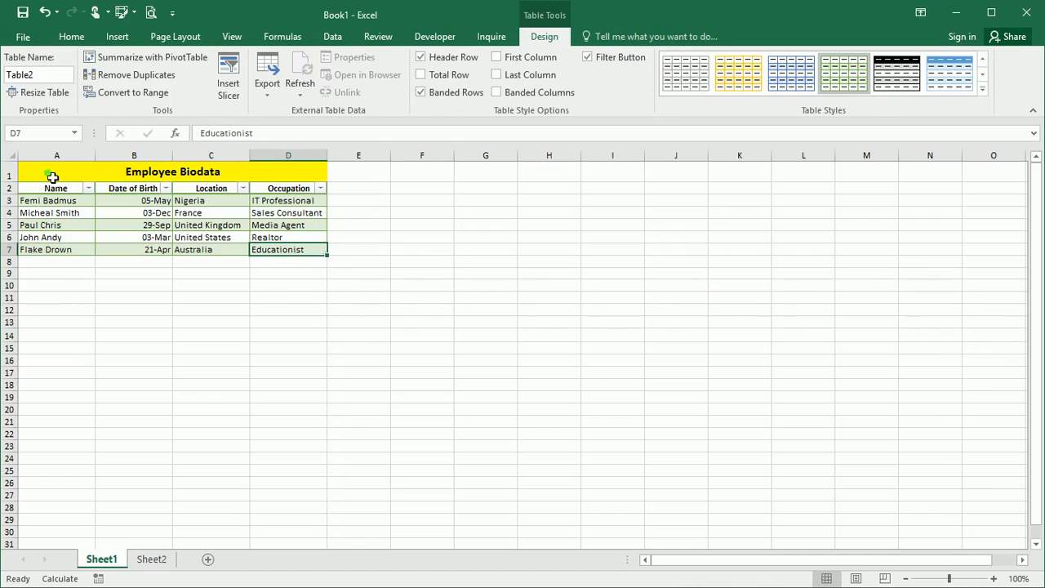
pyautogui.click(30, 166)
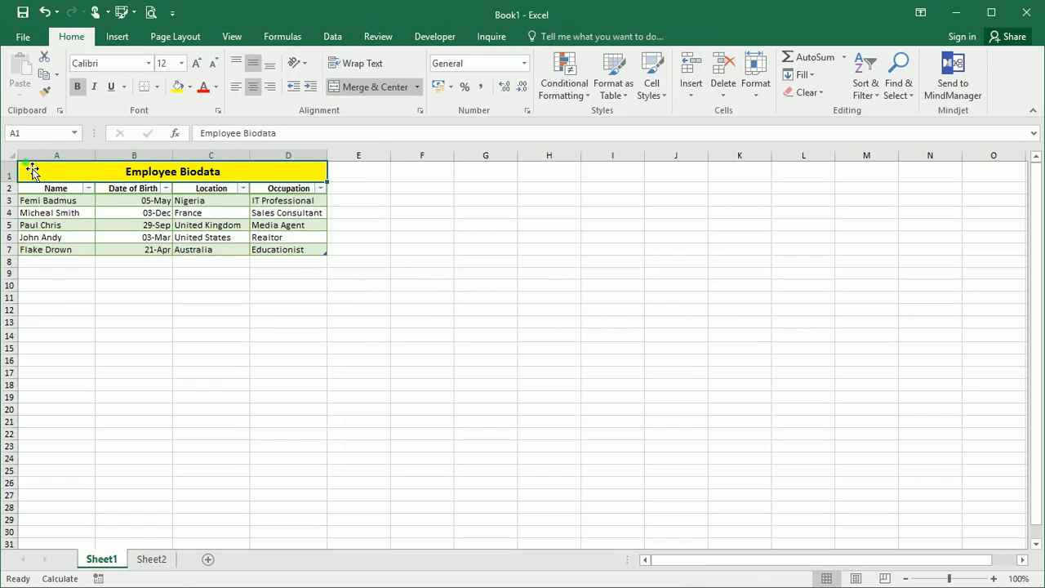
pyautogui.press('F8')
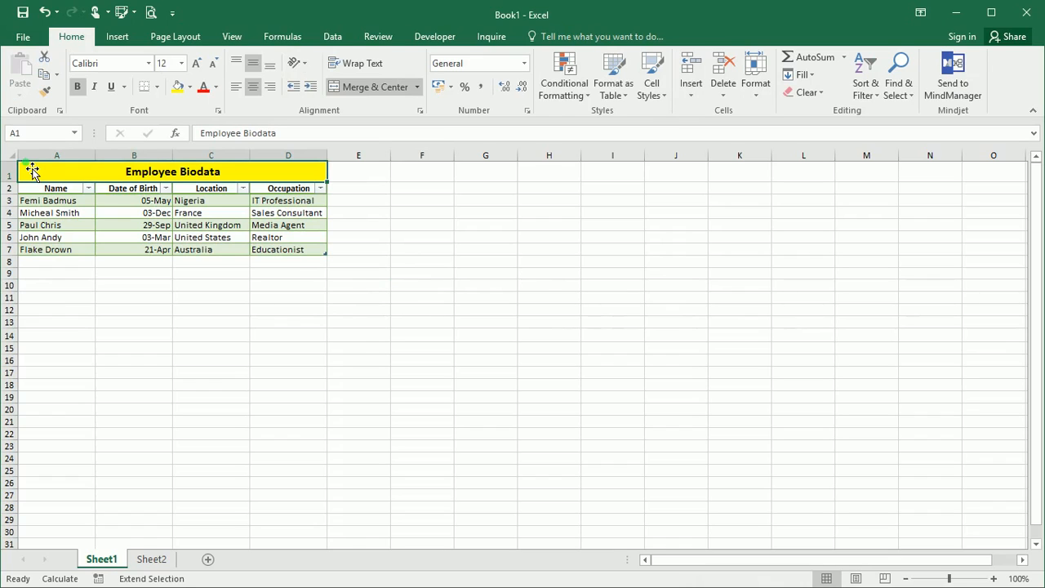
pyautogui.click(302, 253)
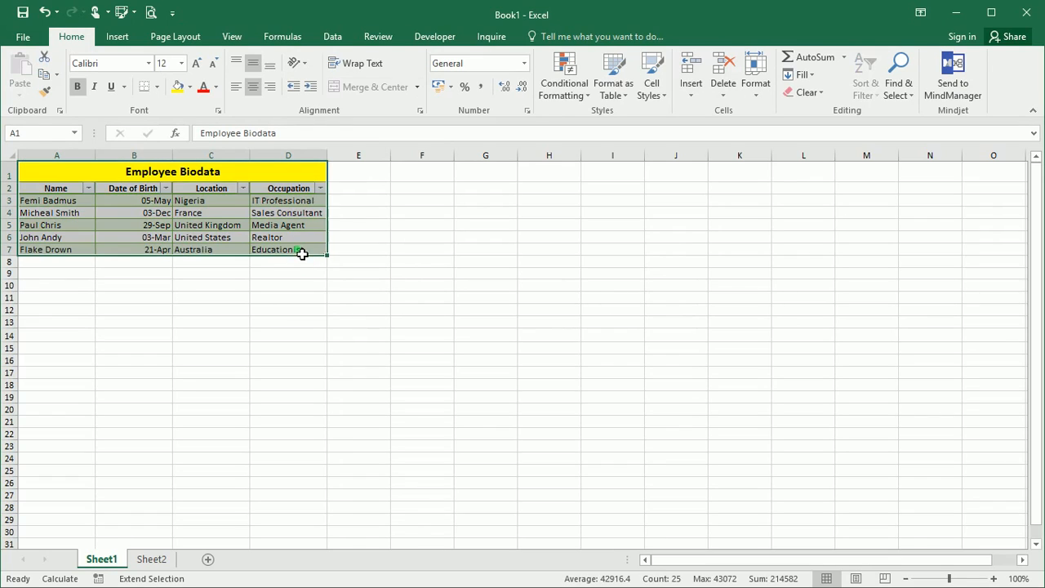
pyautogui.click(357, 289)
pyautogui.click(314, 261)
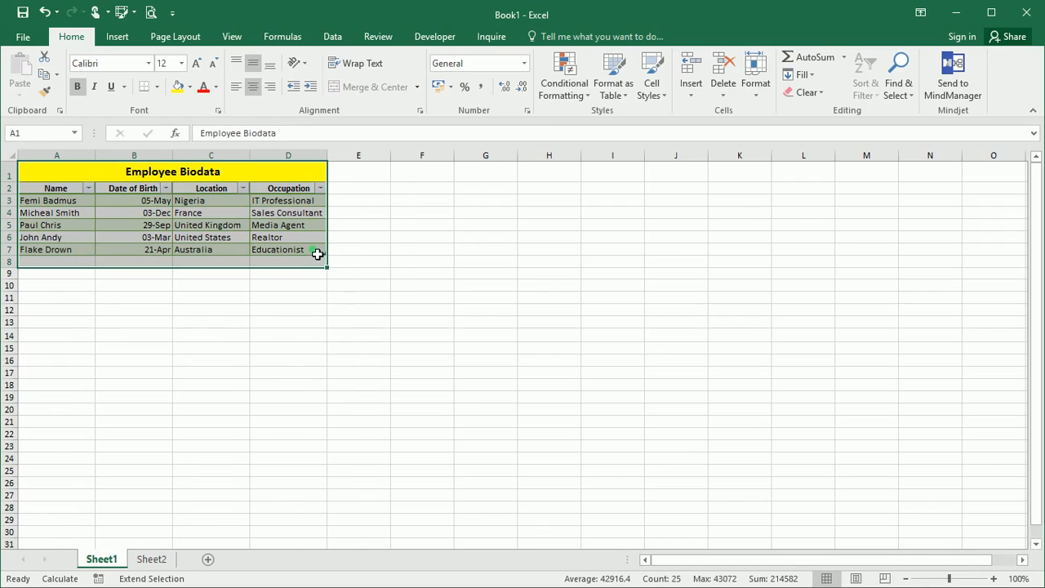
pyautogui.click(316, 254)
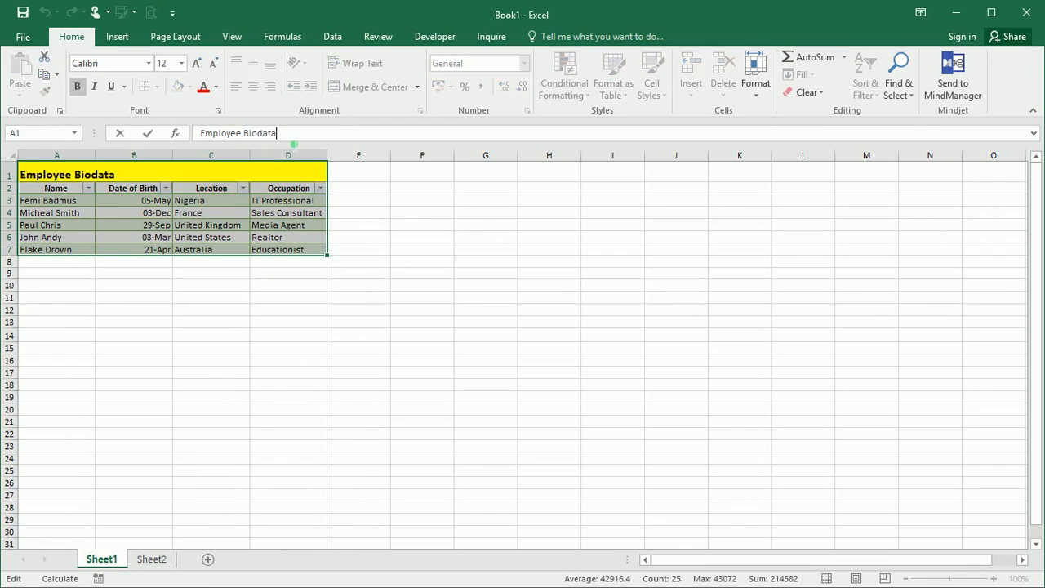
pyautogui.click(361, 285)
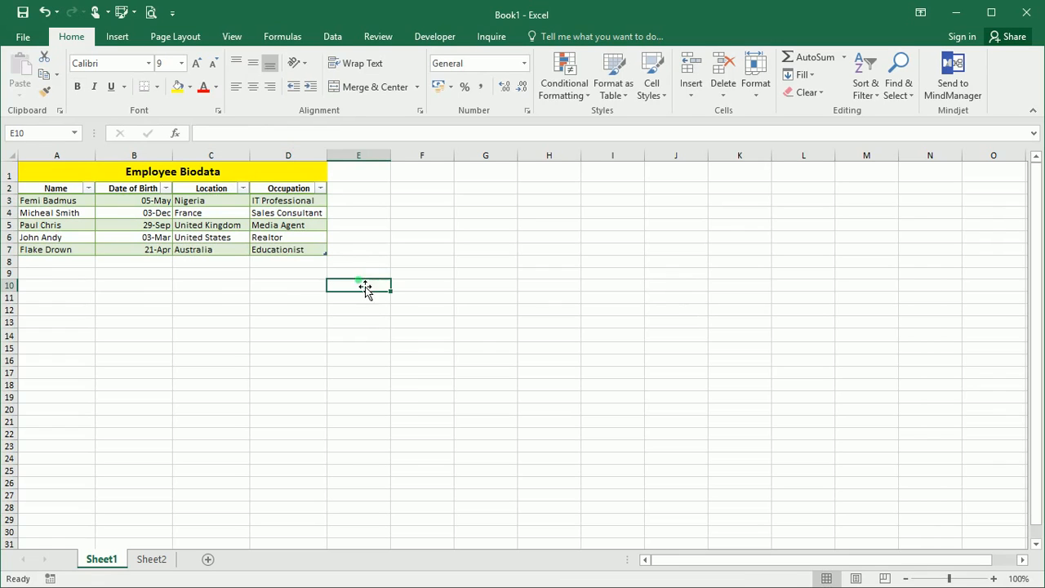
# Step: Filter the table's Name column to show only the IT Professional from Nigeria
pyautogui.click(276, 248)
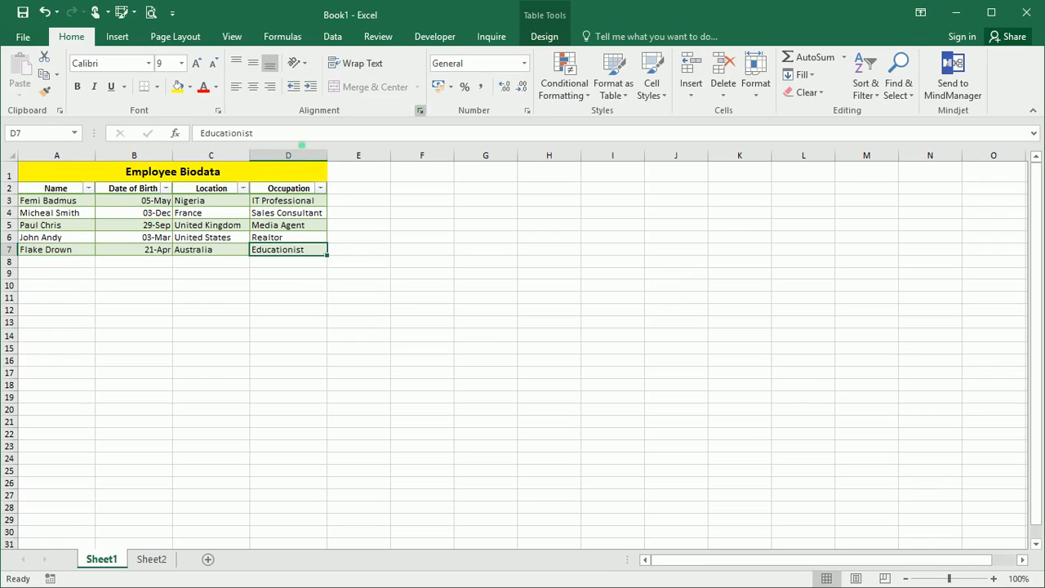
pyautogui.click(87, 188)
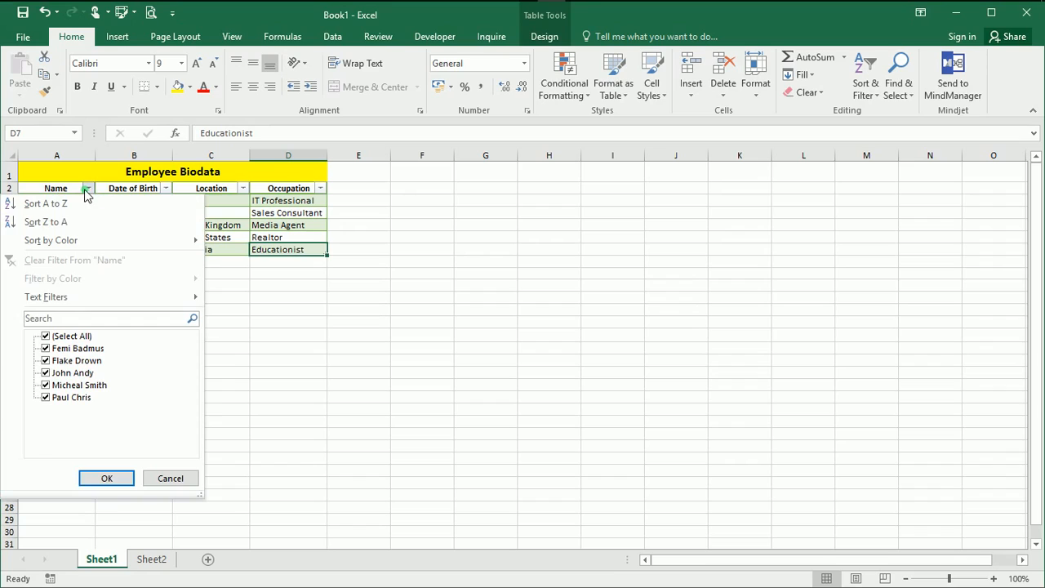
pyautogui.click(45, 335)
pyautogui.click(46, 348)
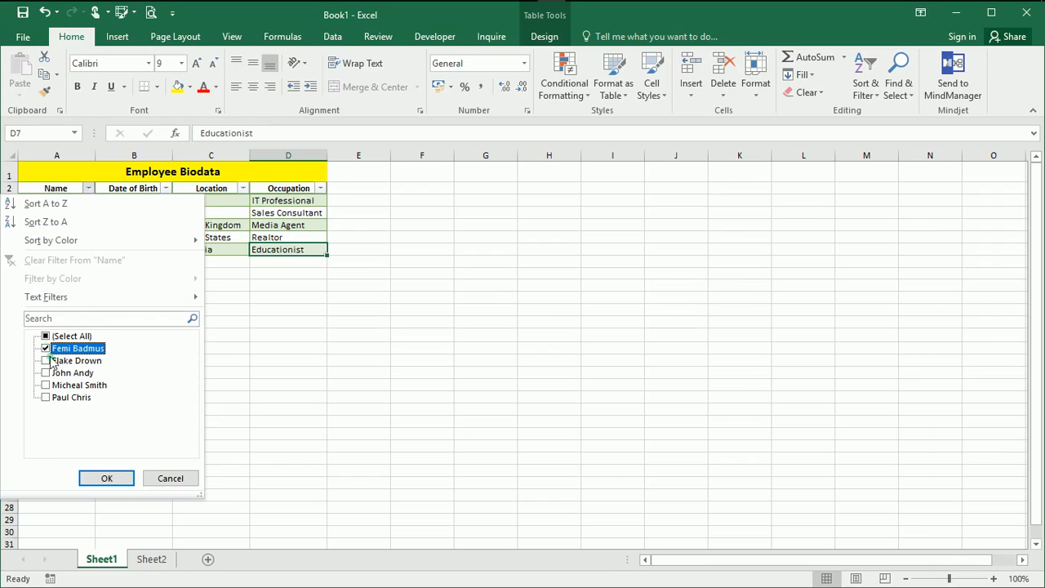
pyautogui.click(107, 478)
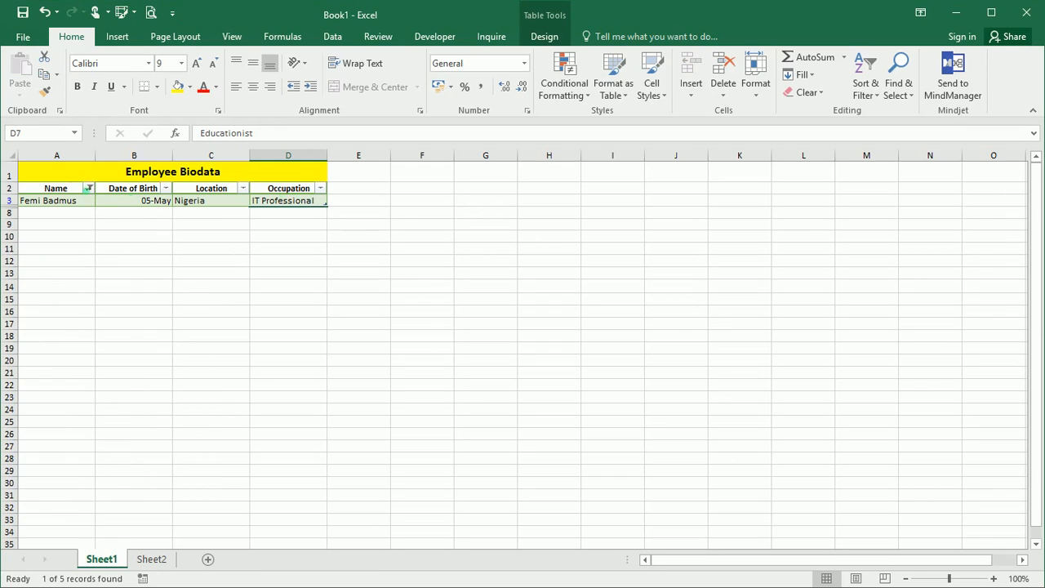
# Step: Change the Name column filter to show only the Realtor from the United States
pyautogui.click(90, 200)
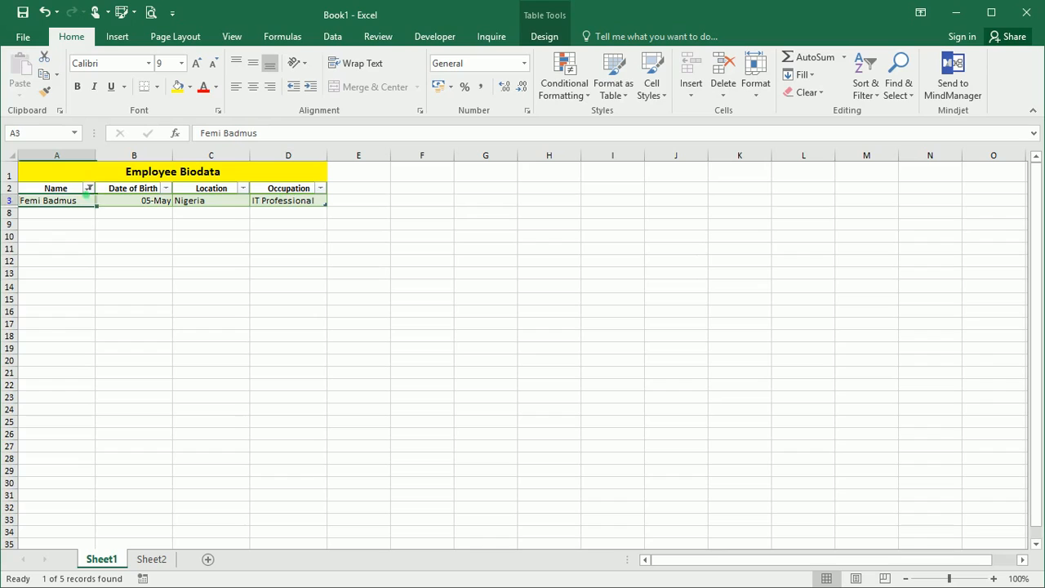
pyautogui.click(88, 187)
pyautogui.click(50, 337)
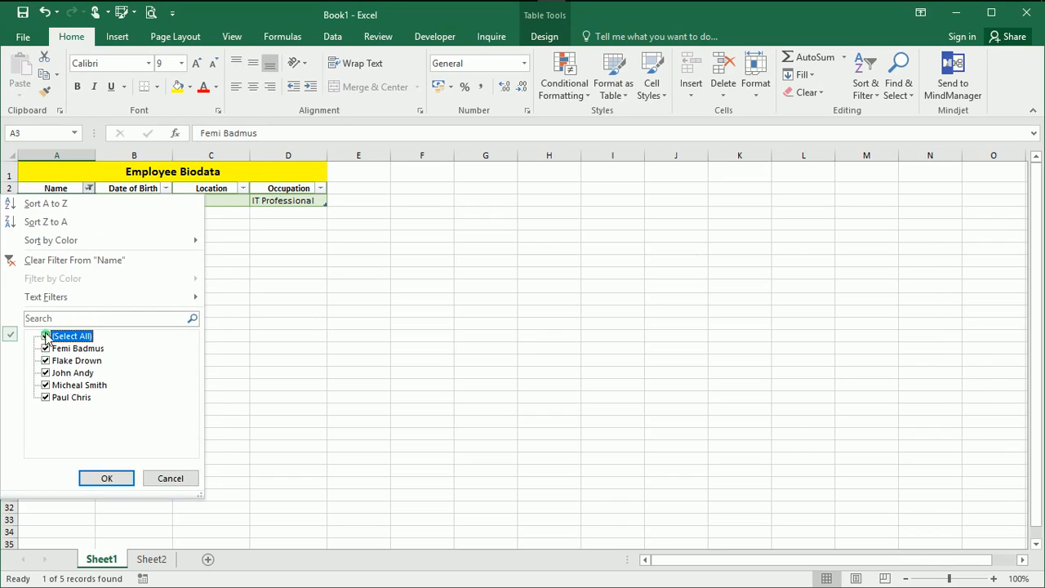
pyautogui.click(45, 336)
pyautogui.click(45, 372)
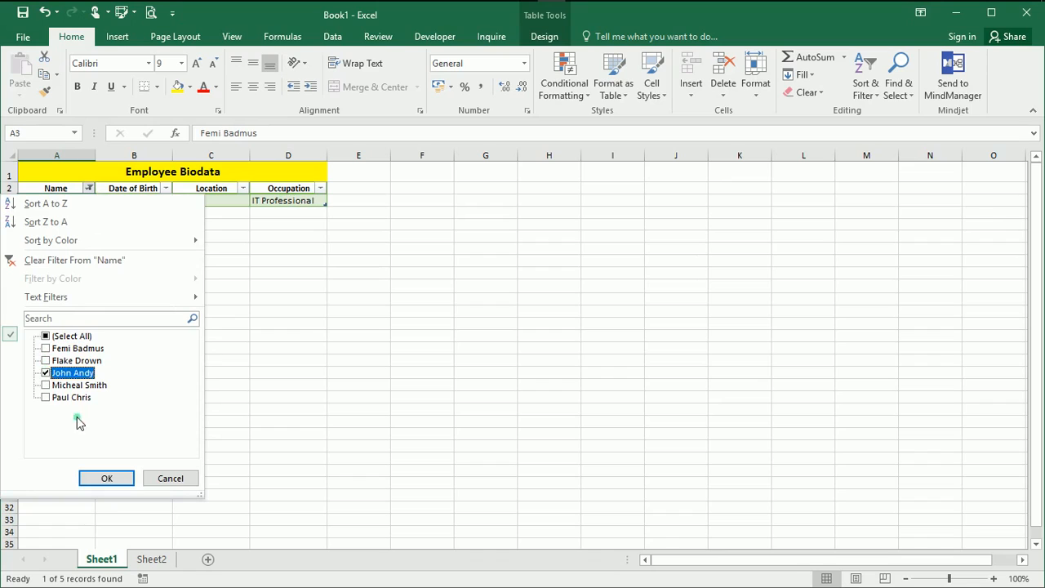
pyautogui.click(106, 479)
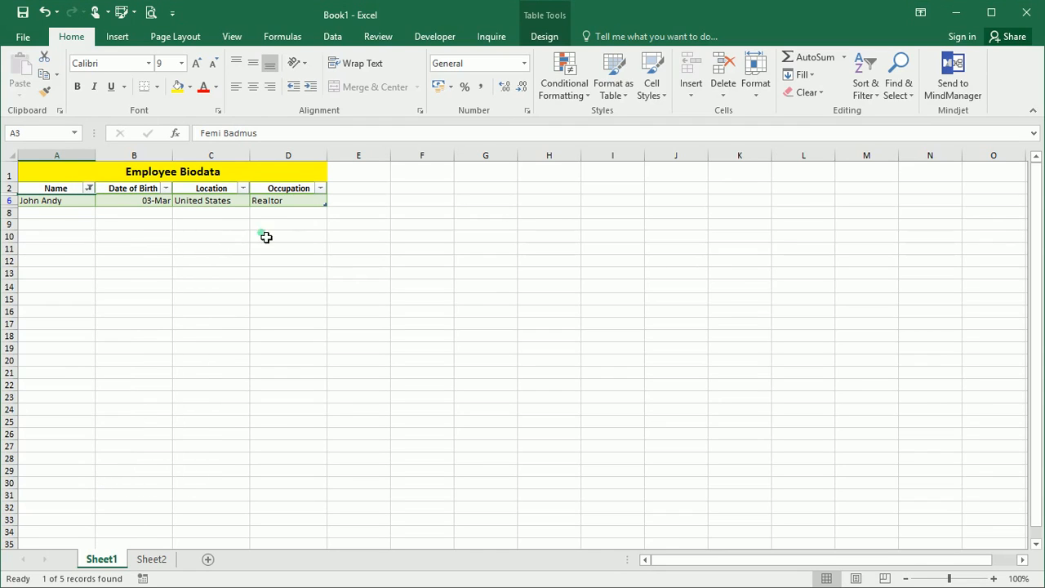
# Step: Reset the Name column filter to include all employees
pyautogui.click(89, 189)
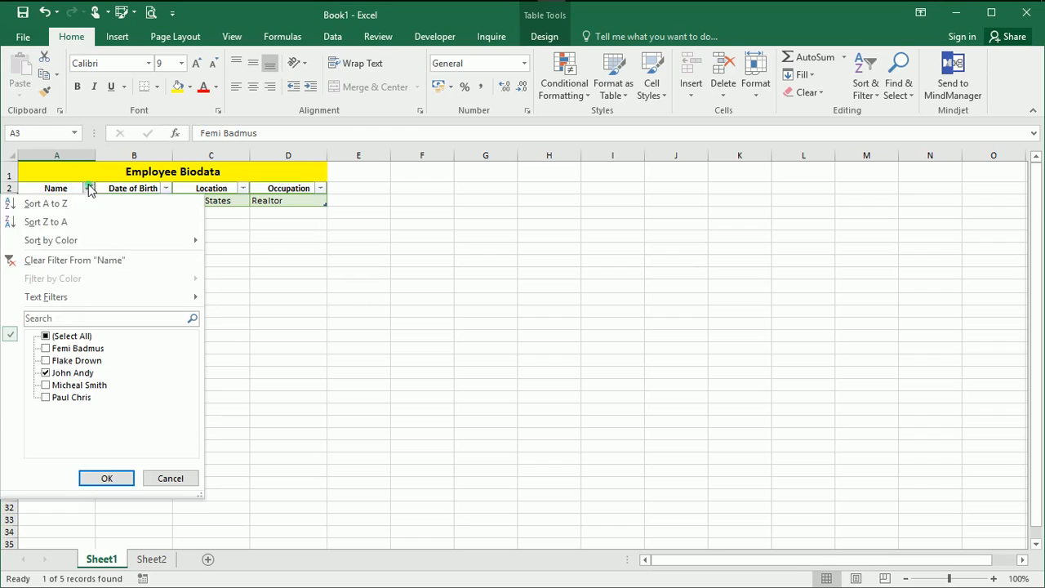
pyautogui.click(46, 336)
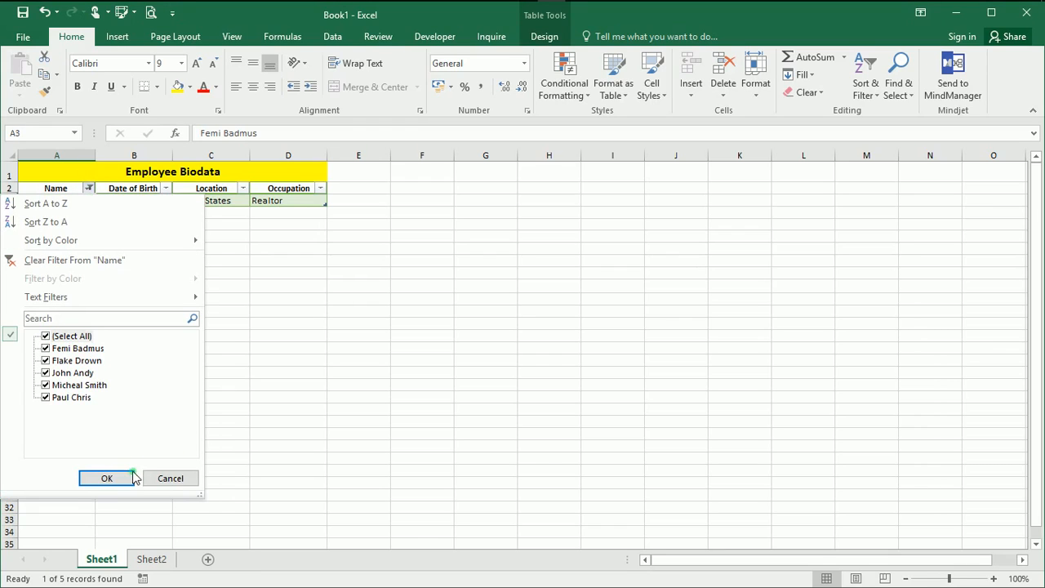
pyautogui.click(114, 478)
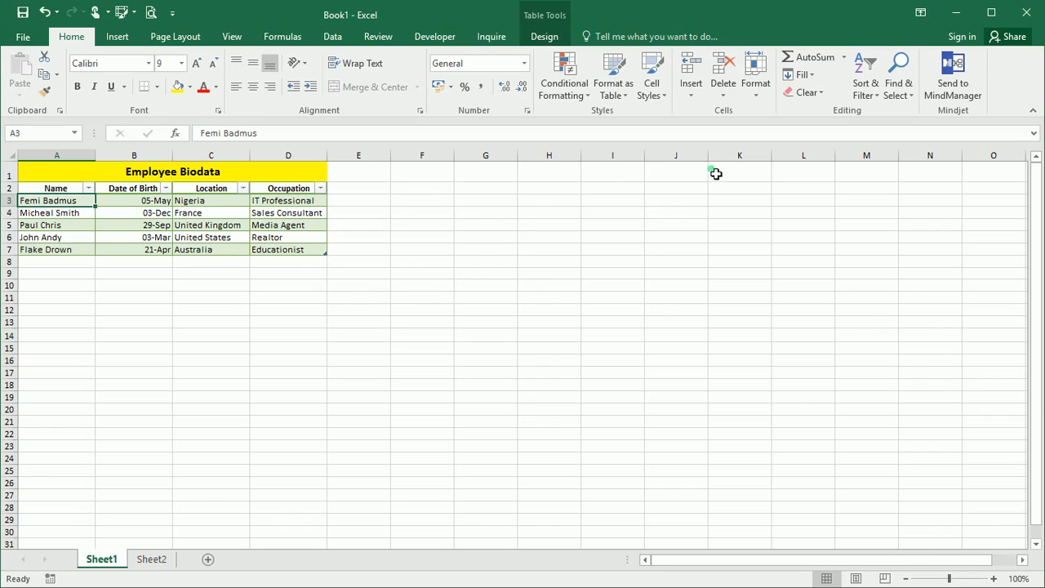
# Step: Select the range A3:C3 with the Go To command
pyautogui.click(900, 91)
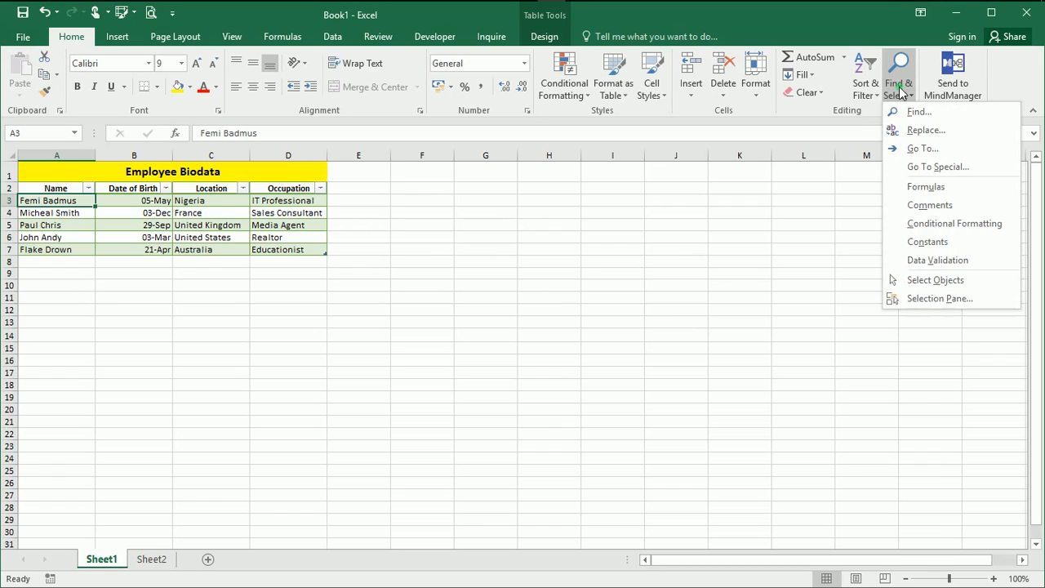
pyautogui.click(923, 148)
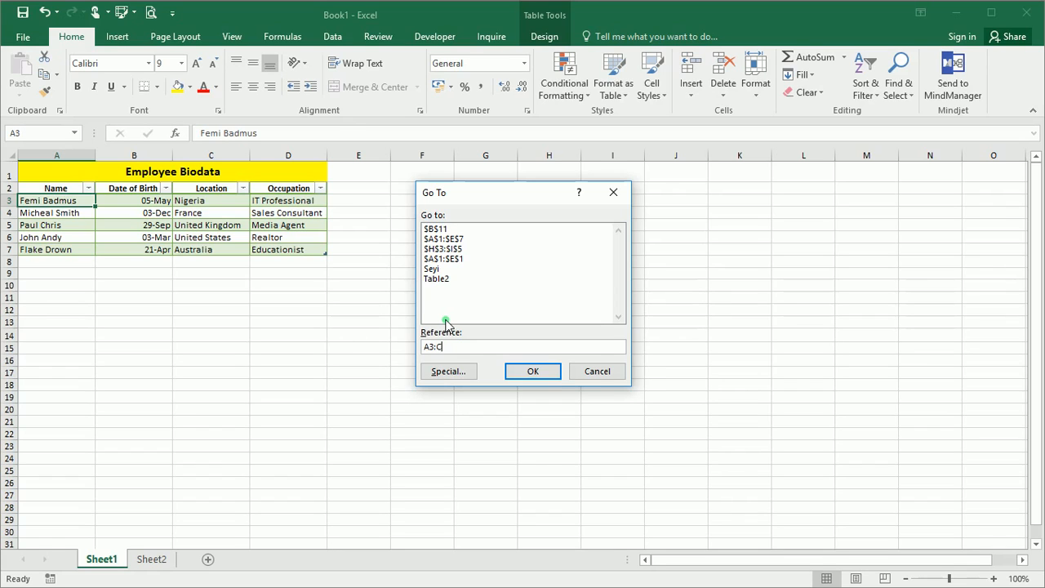
pyautogui.click(532, 372)
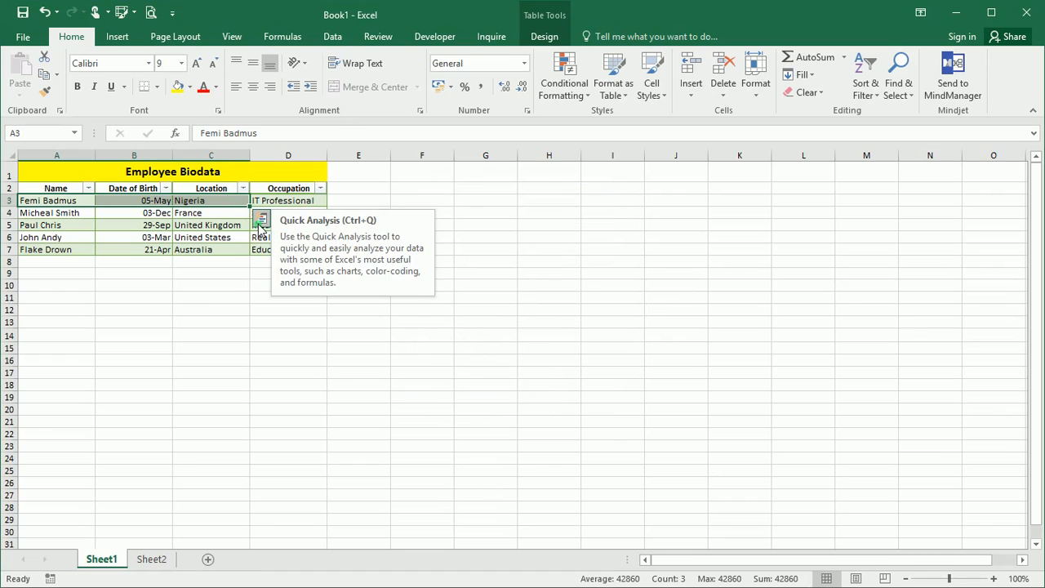
# Step: Insert a basic pie chart from the selected range A3:C3 using Quick Analysis and apply the fourth chart style to it
pyautogui.click(259, 222)
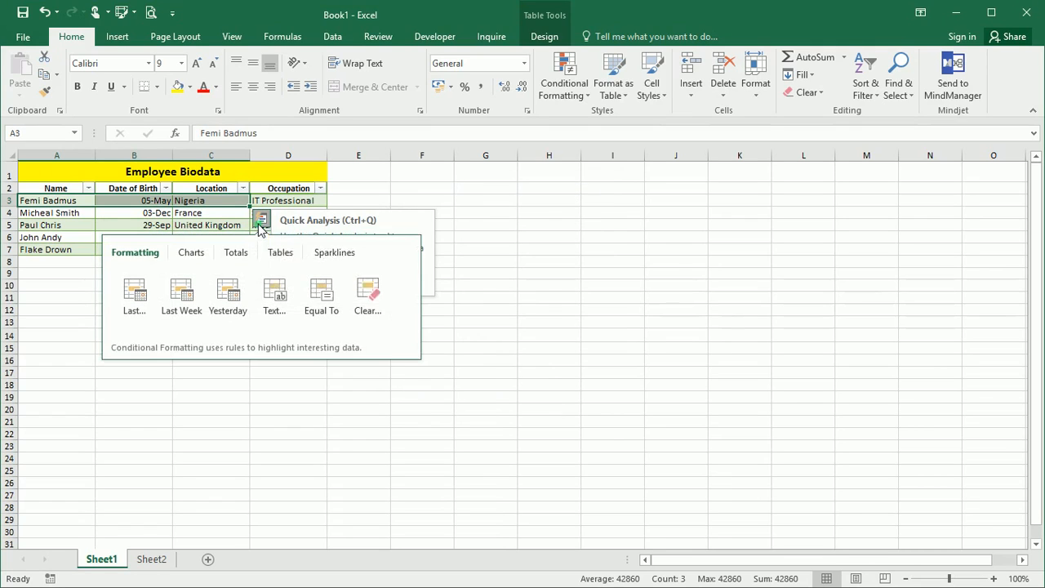
pyautogui.click(191, 254)
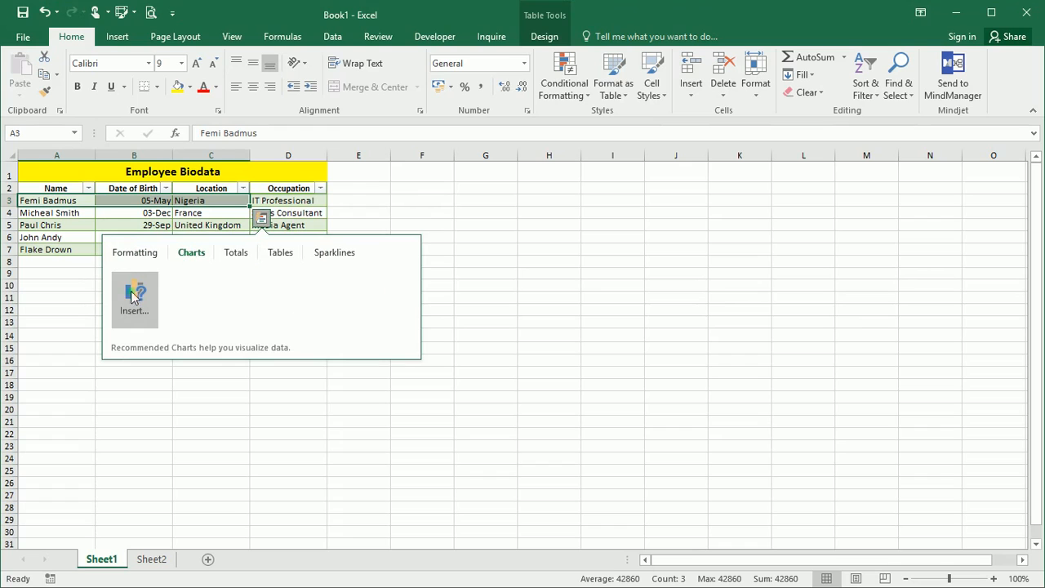
pyautogui.click(127, 296)
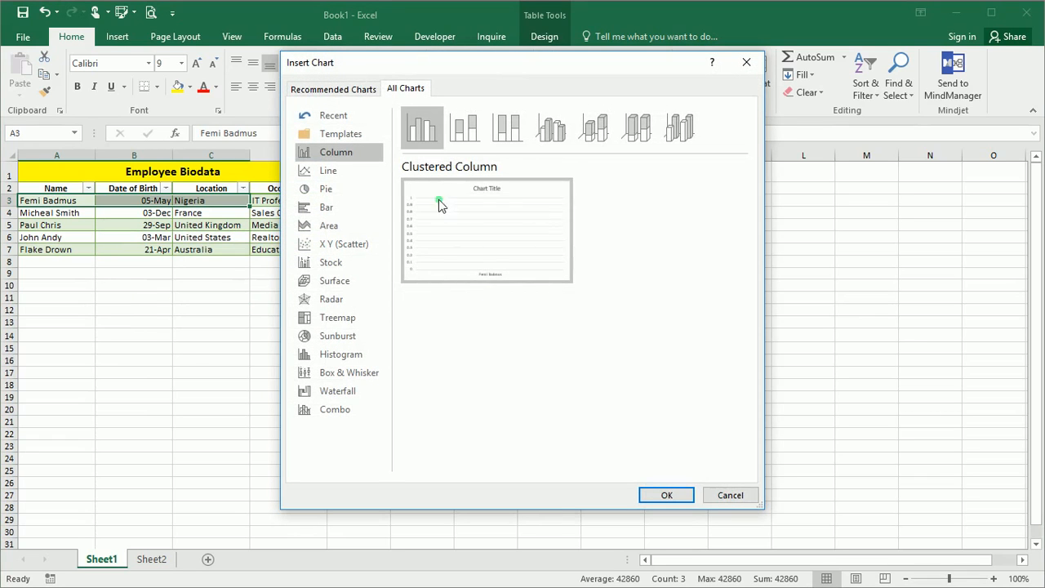
pyautogui.click(323, 189)
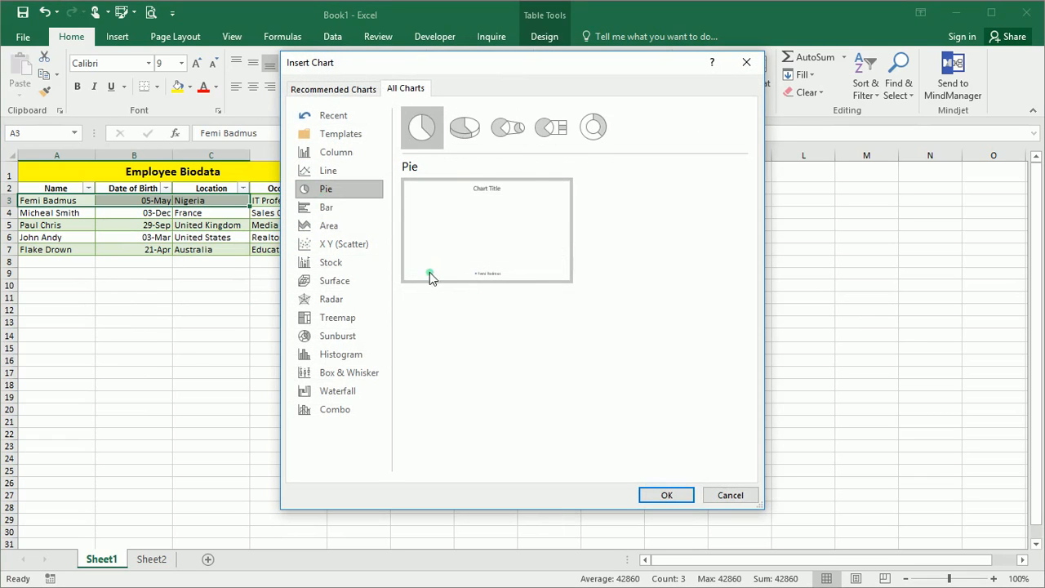
pyautogui.click(666, 494)
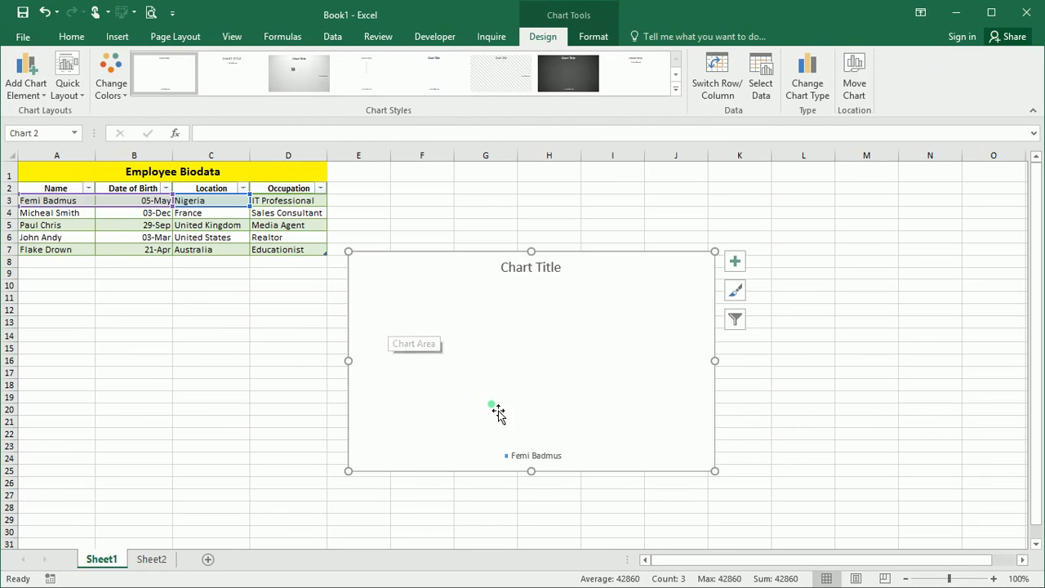
pyautogui.click(366, 71)
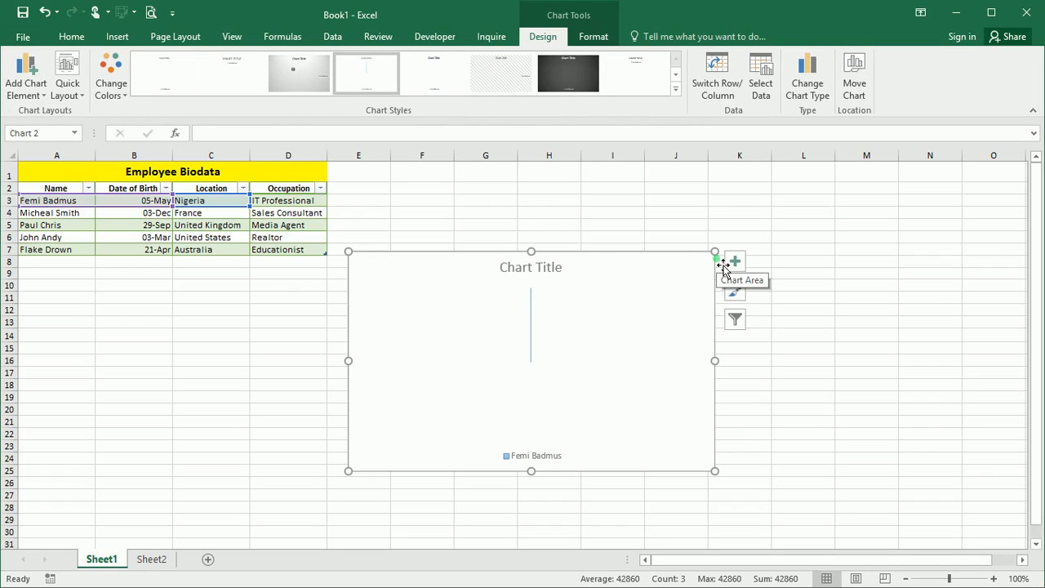
# Step: Delete the pie chart from Sheet1
pyautogui.click(782, 238)
pyautogui.click(648, 342)
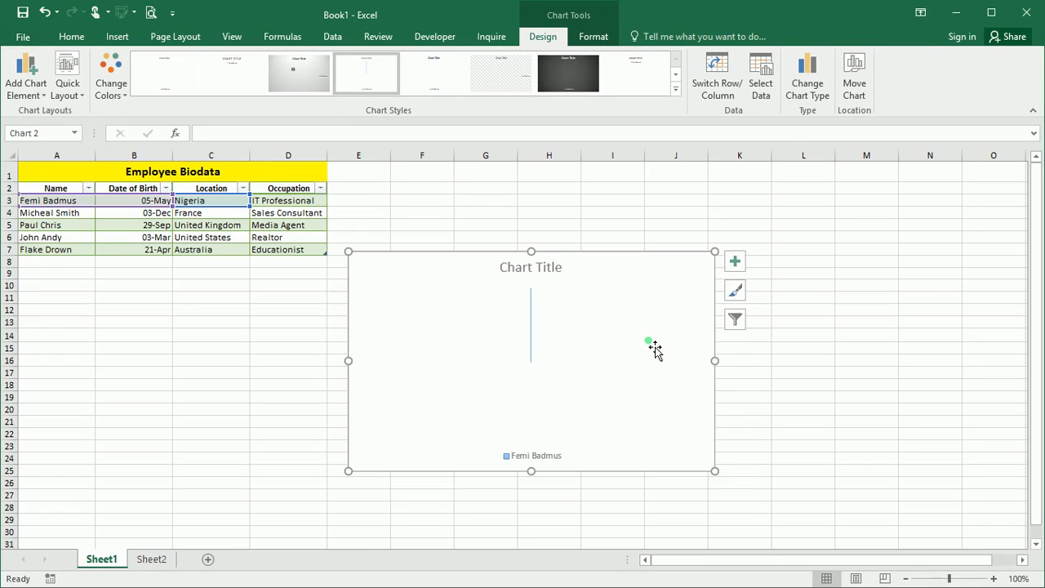
pyautogui.press('Delete')
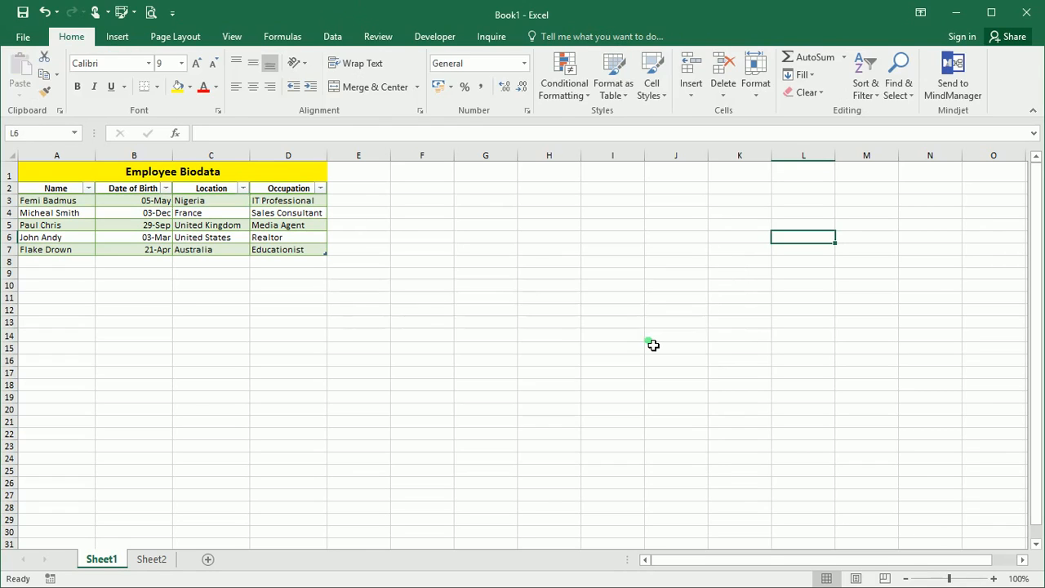